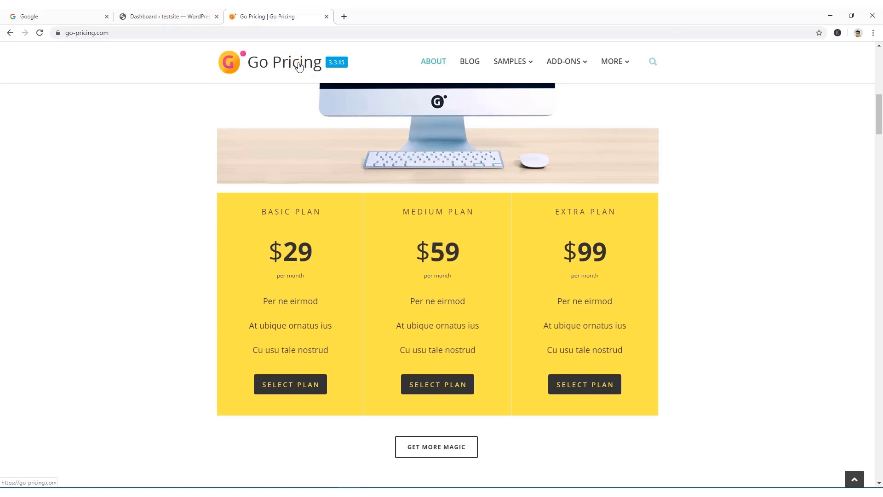
In the WordPress dashboard, upload the plugin archive go_pricing_to_install.zip from the Plugins folder and install it
click(202, 16)
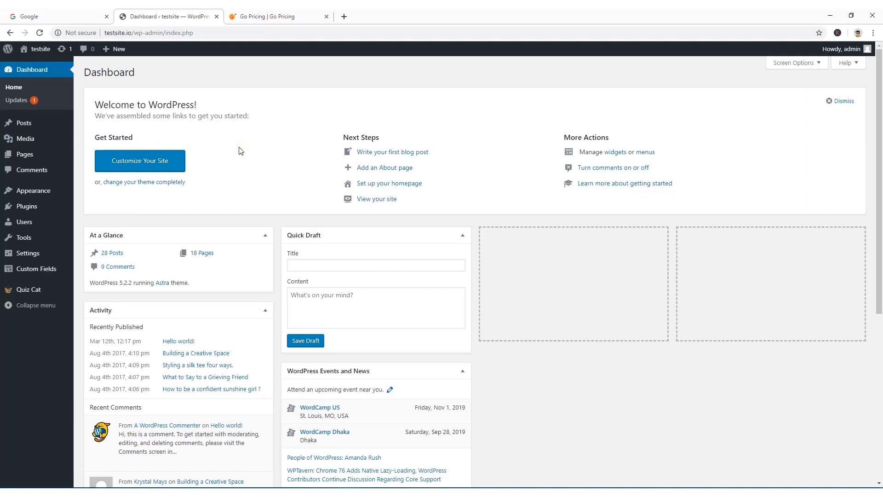
mouse_move(25, 211)
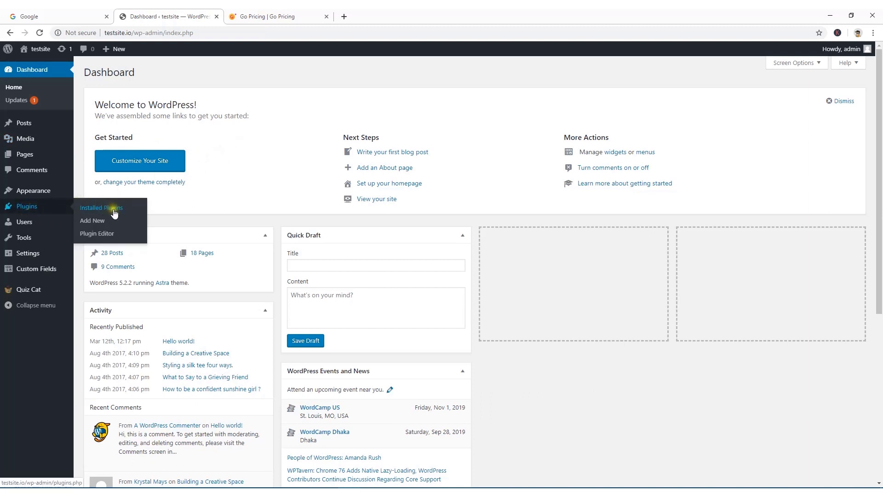
click(93, 222)
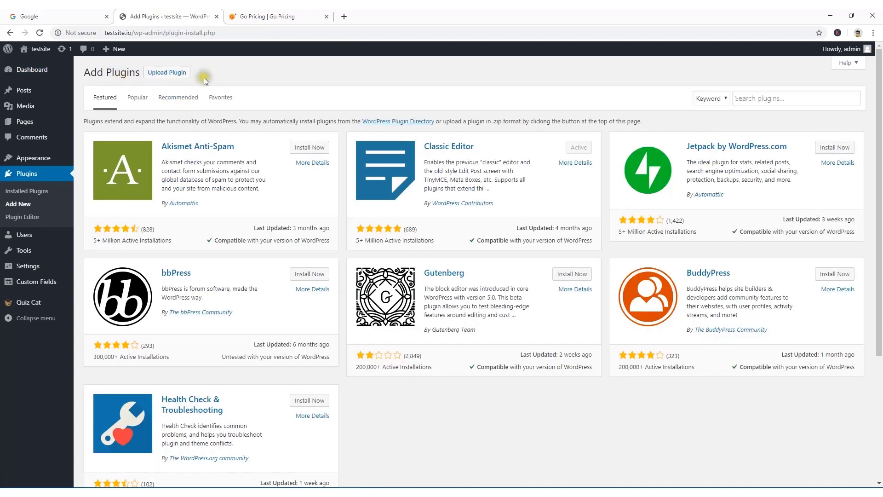
click(171, 73)
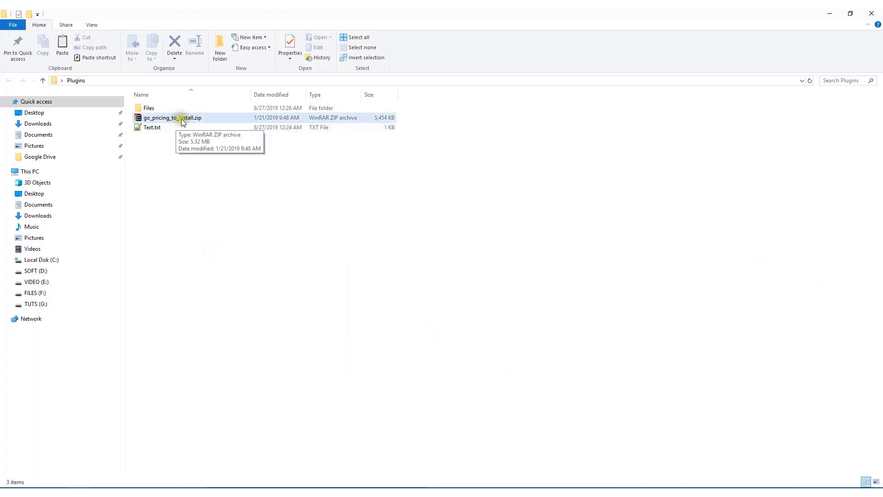
click(180, 119)
drag(182, 121, 414, 153)
click(532, 159)
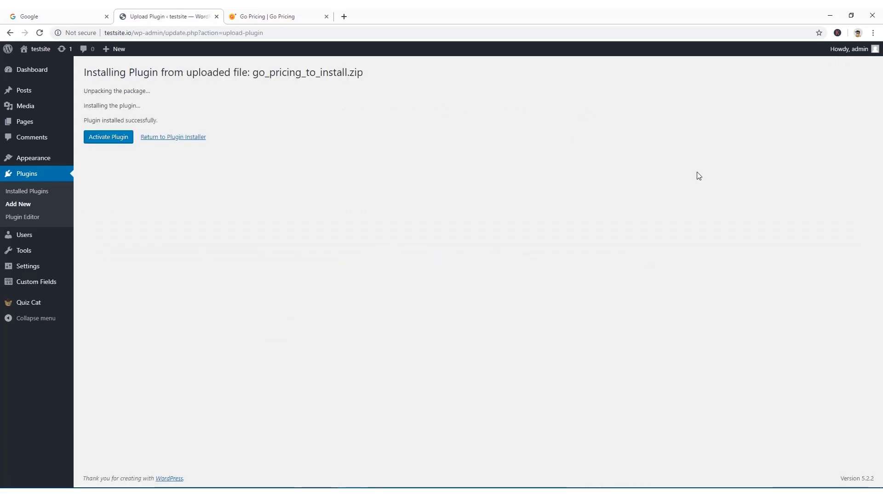
Activate the newly installed plugin and open the Go Pricing table dashboard
click(110, 143)
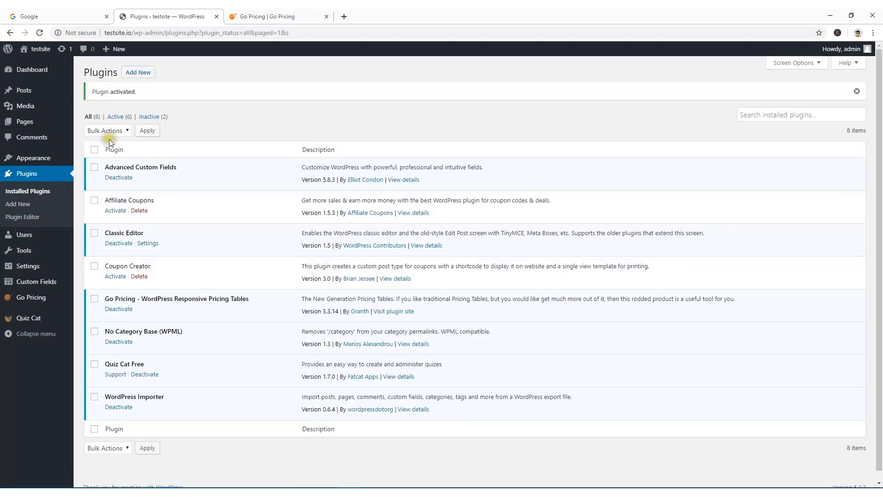
mouse_move(28, 307)
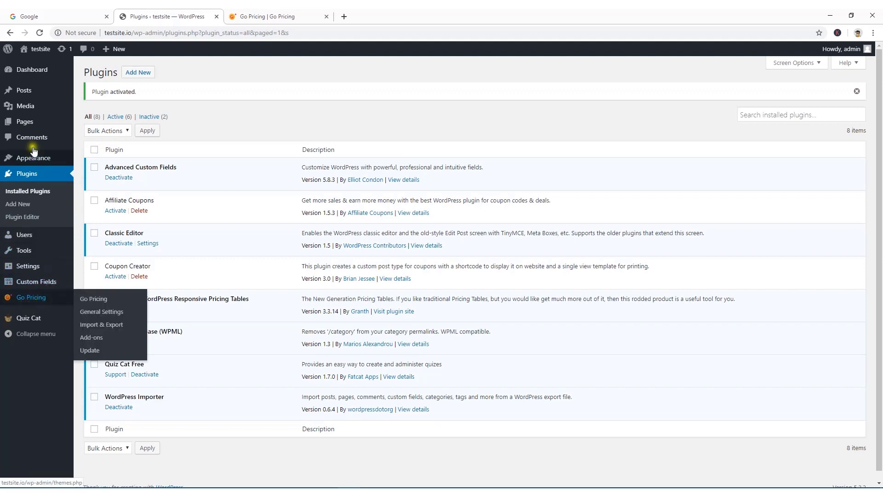
click(43, 306)
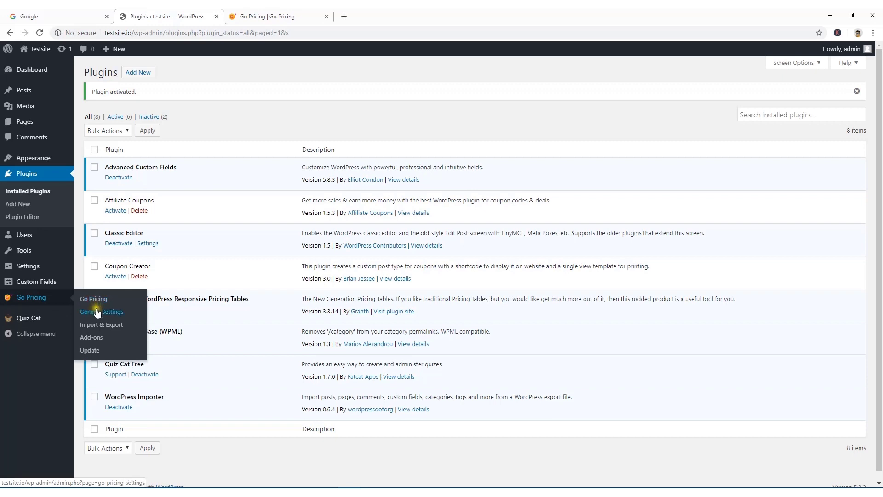
click(116, 318)
click(95, 304)
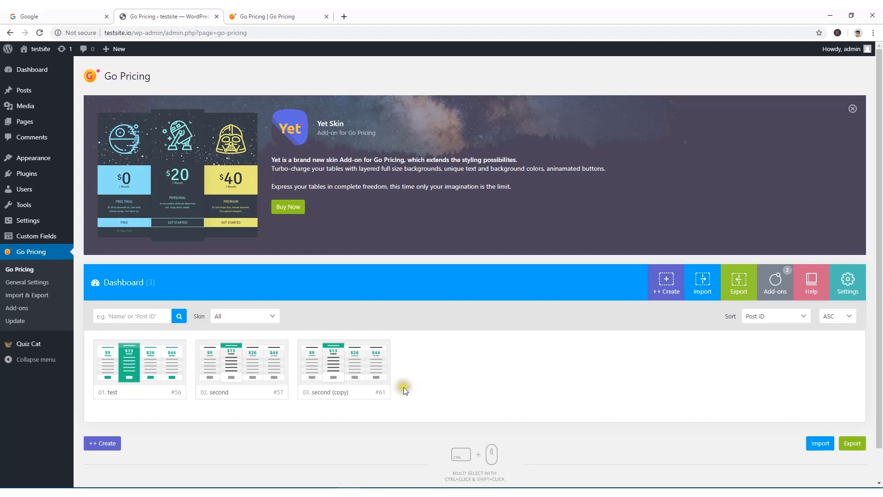
Delete the existing pricing tables "second", "second (copy)" and "test" from the Go Pricing dashboard
click(280, 392)
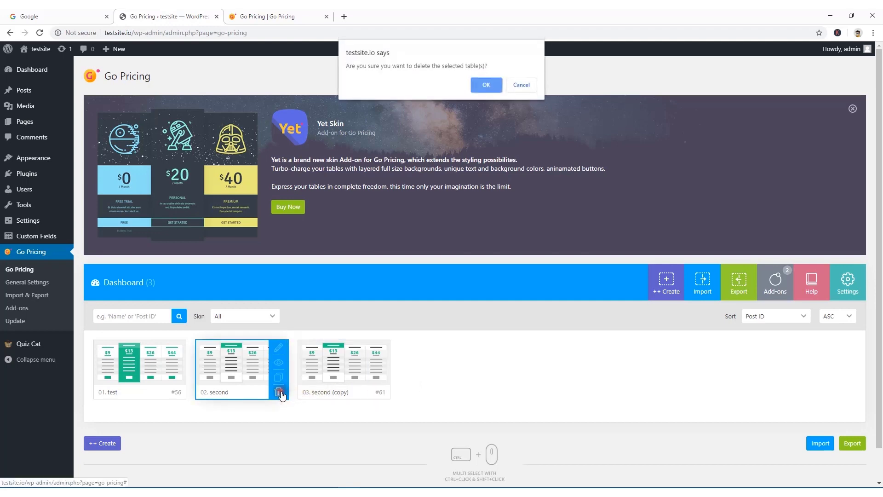
click(480, 83)
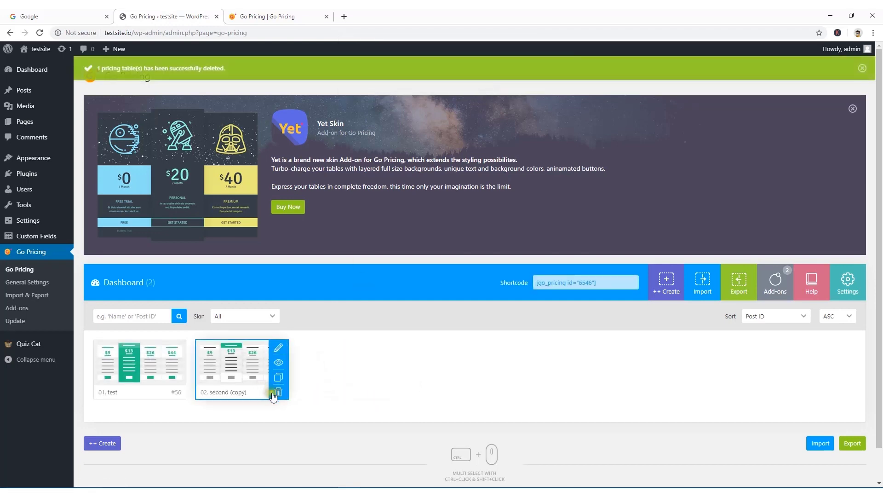
click(278, 391)
click(482, 86)
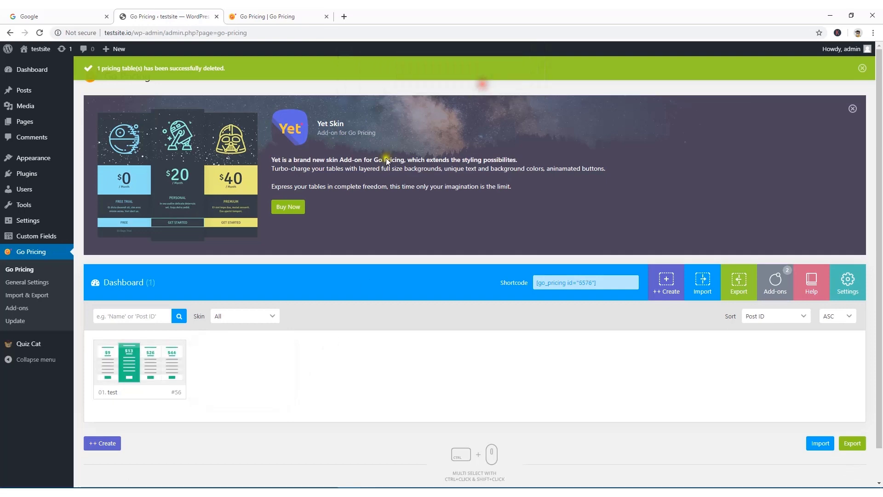
click(176, 392)
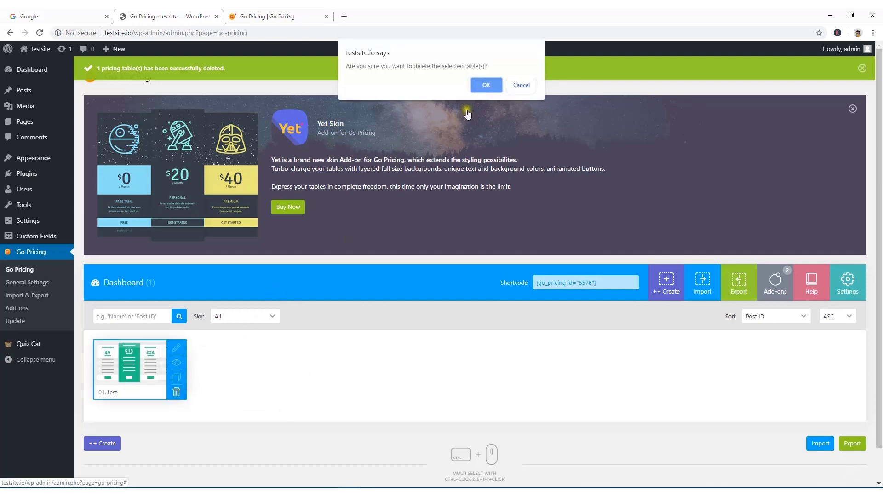
click(484, 86)
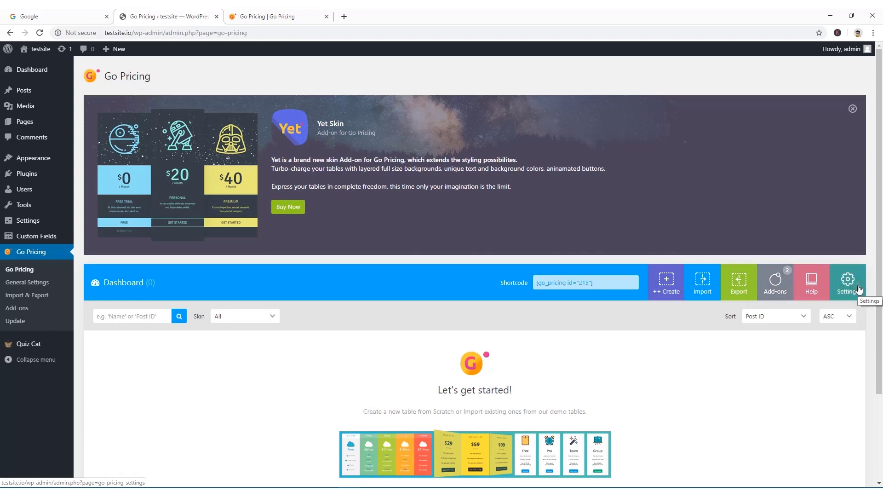
Create a new pricing table with the name "Test Table" and the table ID 6758765
scroll(509, 331, down, 3)
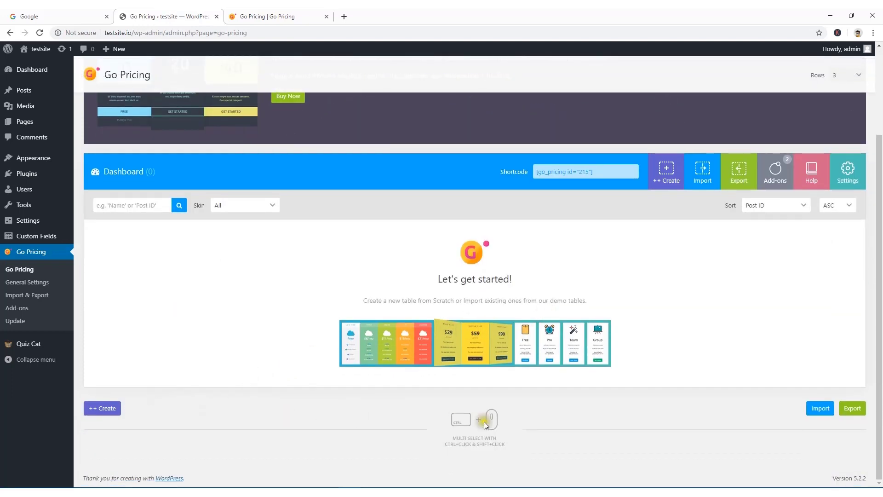
scroll(189, 305, up, 3)
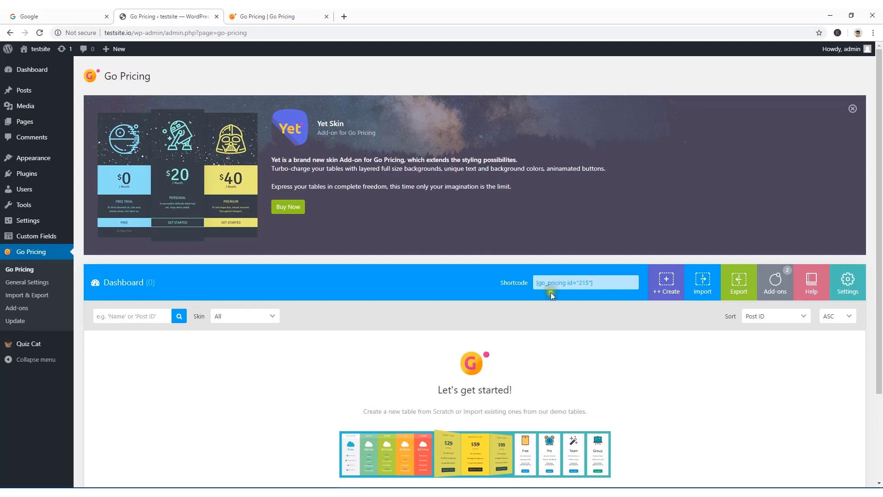
click(664, 284)
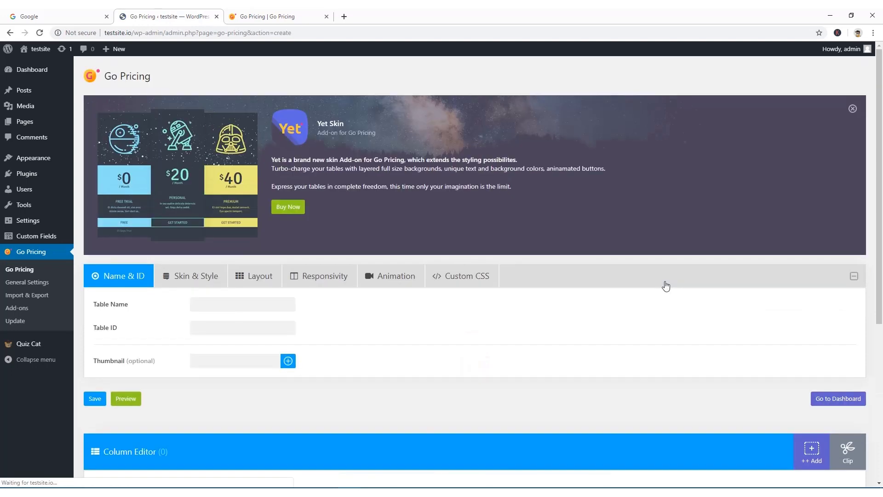
scroll(229, 332, down, 3)
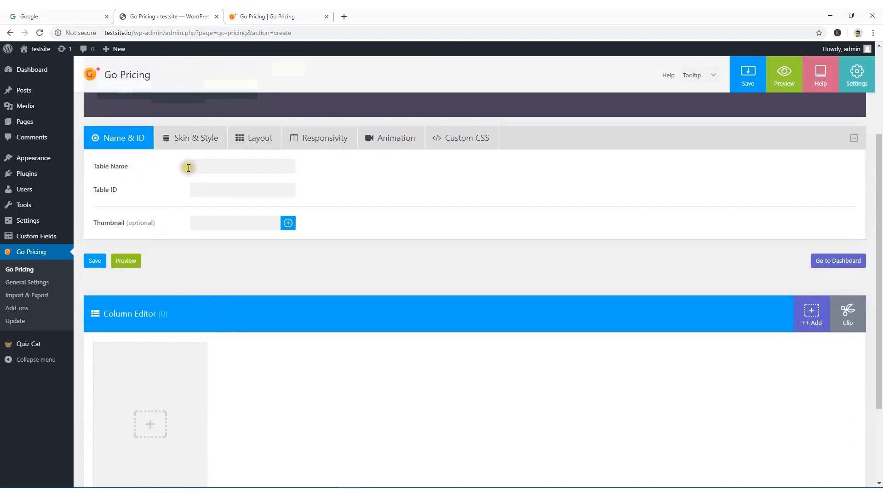
click(209, 167)
click(208, 167)
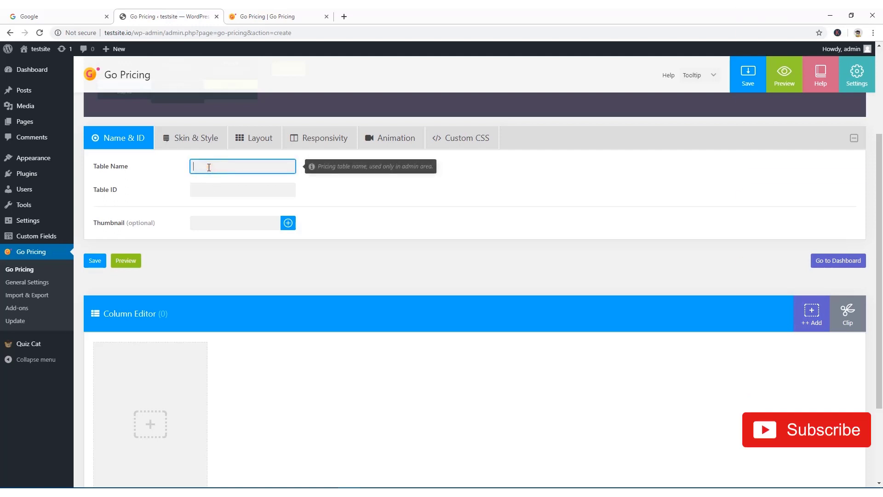
text(Test Table)
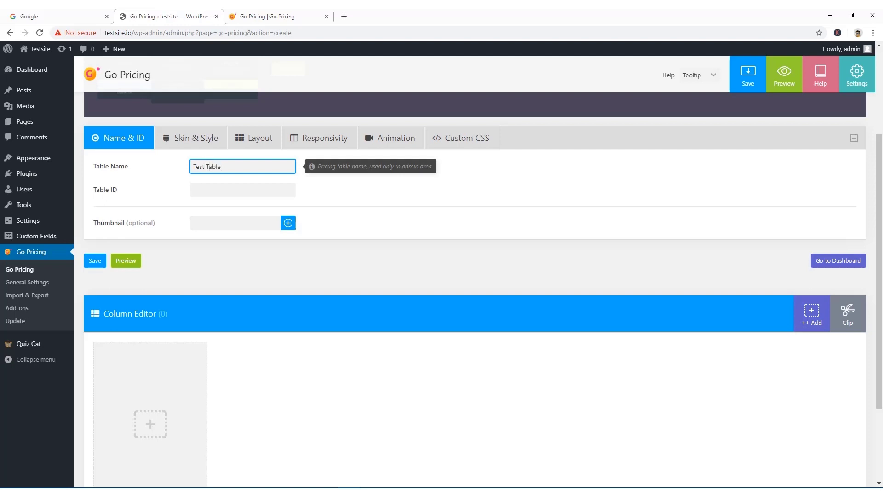
click(203, 187)
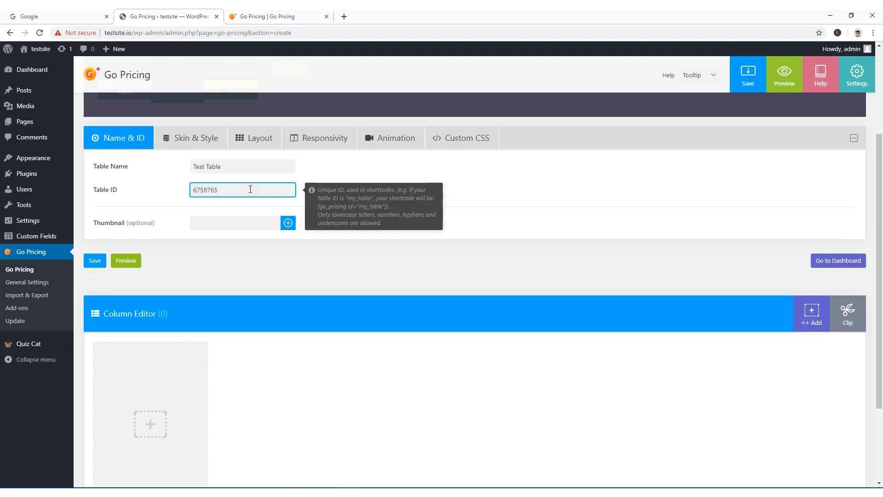
click(247, 260)
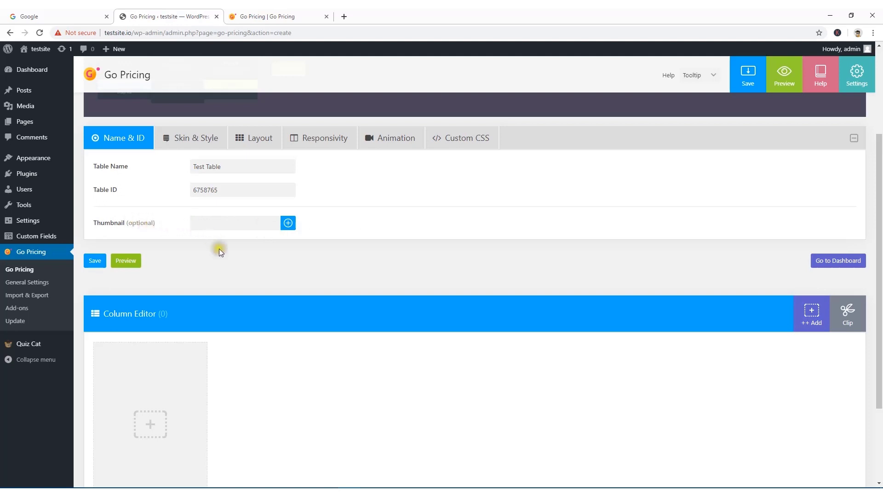
Check the Basic Plan column on the Go Pricing sample page and add a first column to the new table
scroll(225, 261, down, 3)
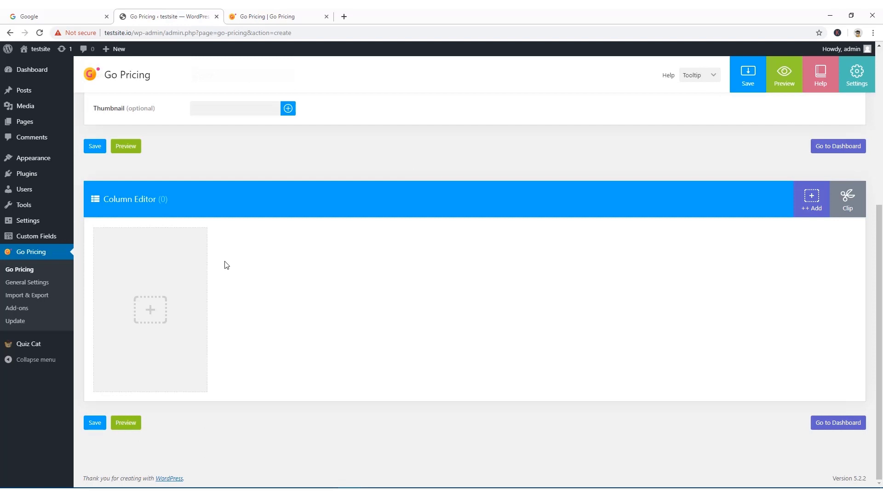
click(290, 17)
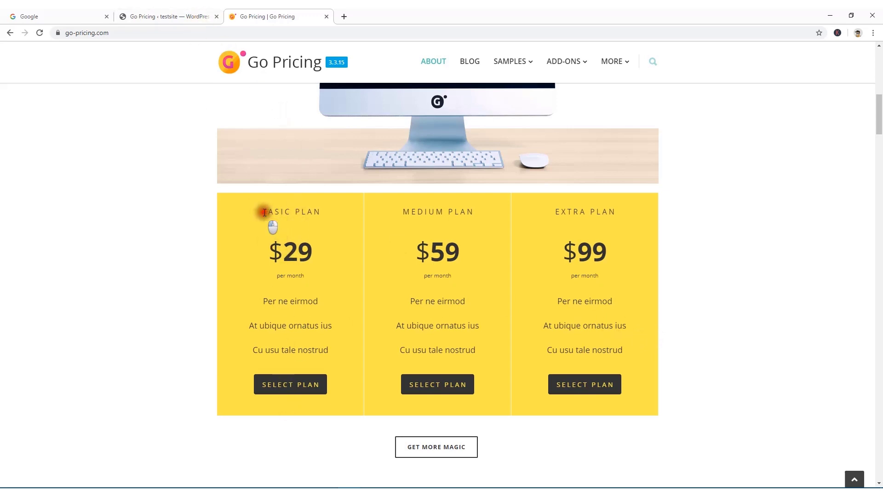
drag(264, 211, 324, 211)
click(190, 12)
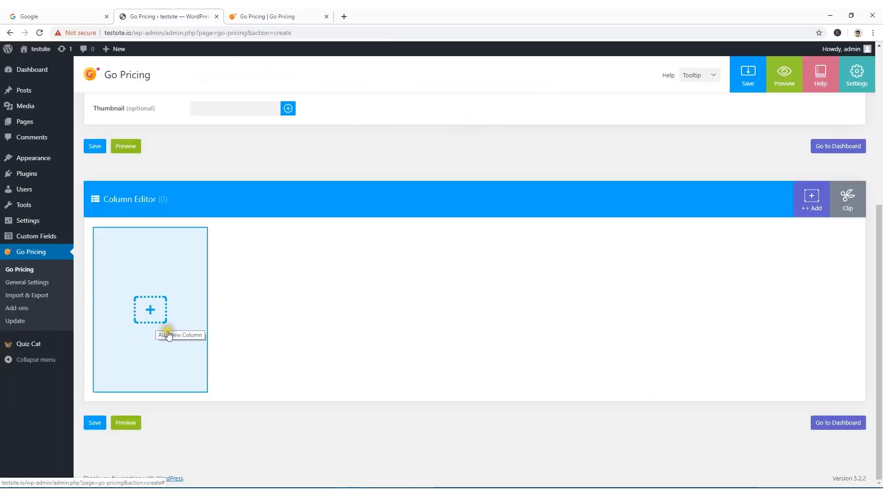
click(151, 310)
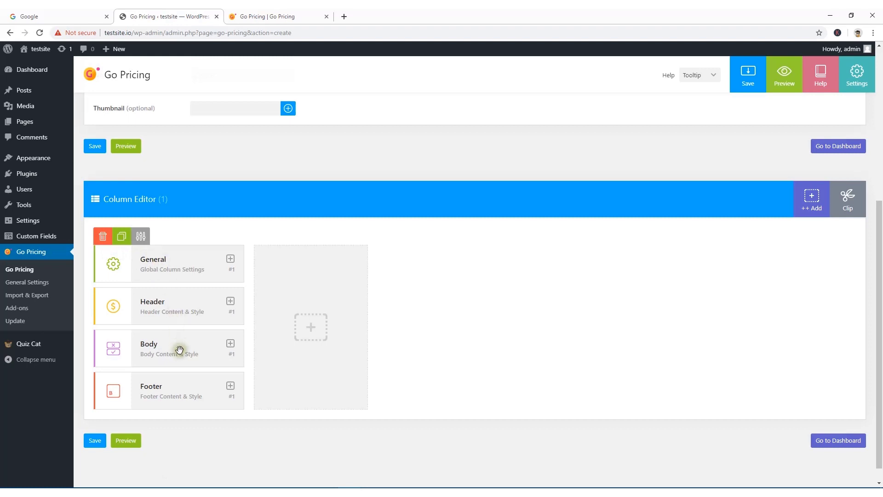
Compare the sample Basic Plan column with the General, Header, Body and Footer settings of the new column
click(271, 16)
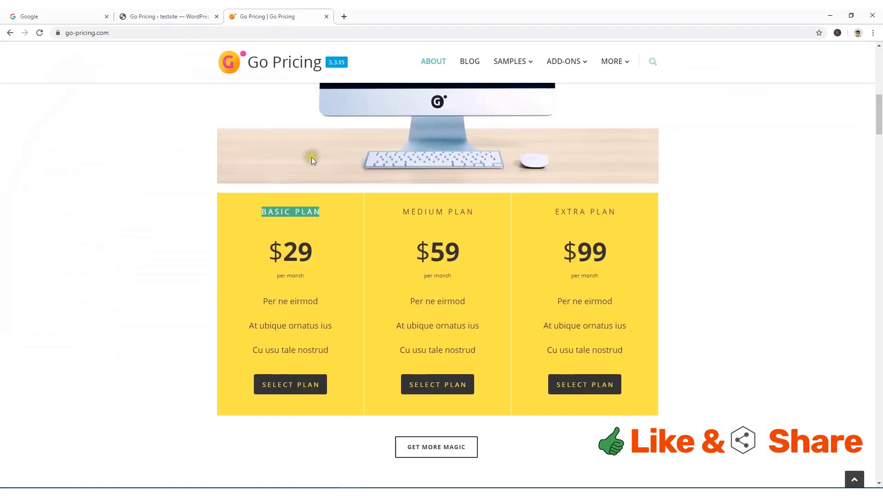
click(263, 233)
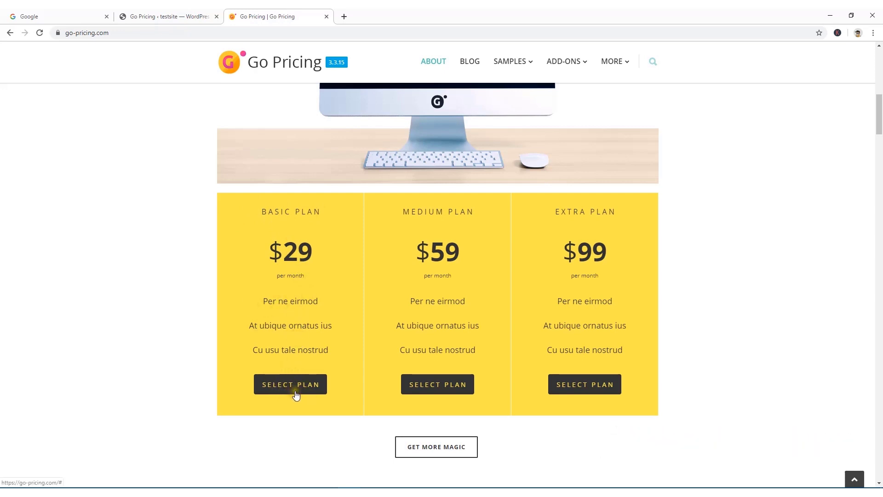
click(183, 14)
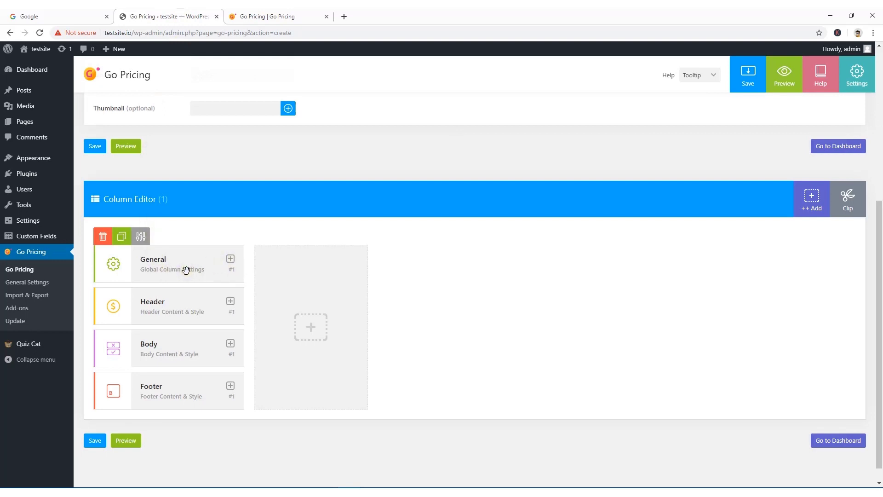
click(141, 236)
scroll(174, 299, down, 1)
scroll(172, 295, down, 3)
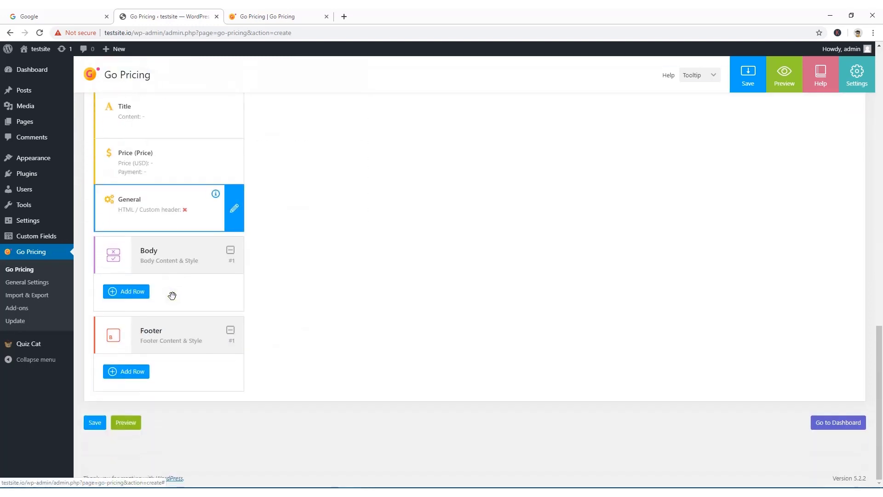
scroll(172, 295, up, 10)
scroll(173, 295, up, 4)
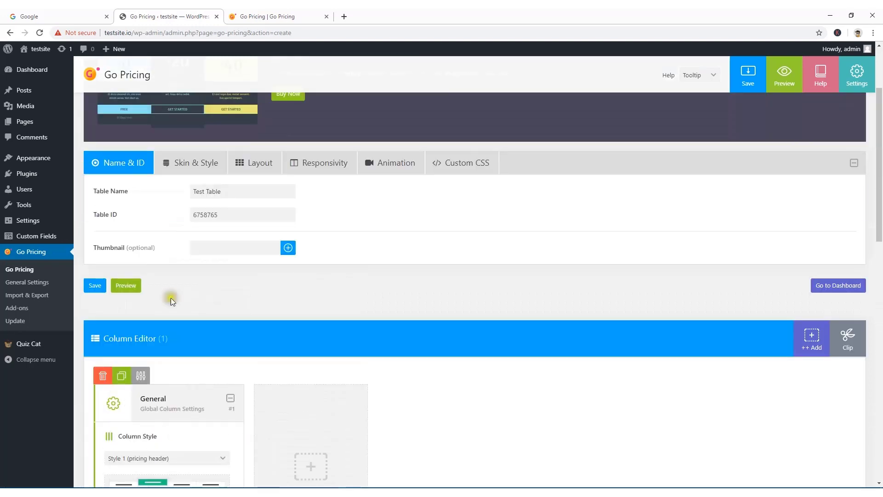
click(141, 372)
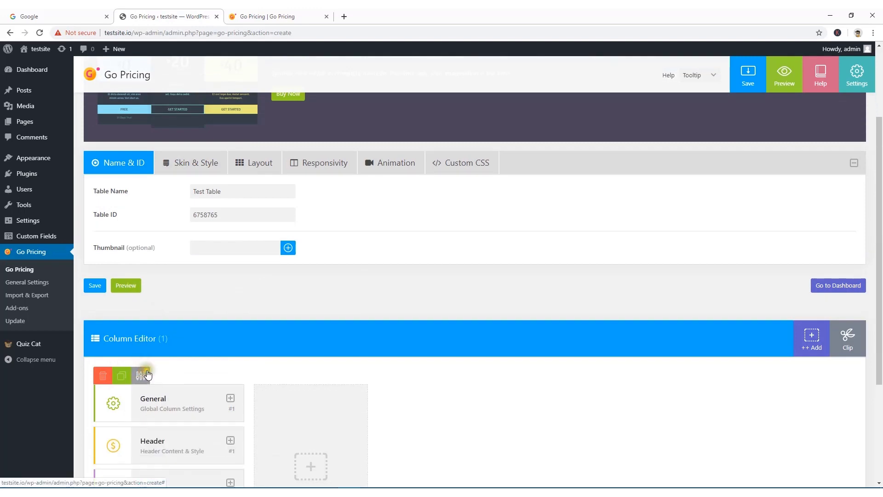
Set the first column's style to Style 4 (pricing header) in its General settings
scroll(203, 335, down, 3)
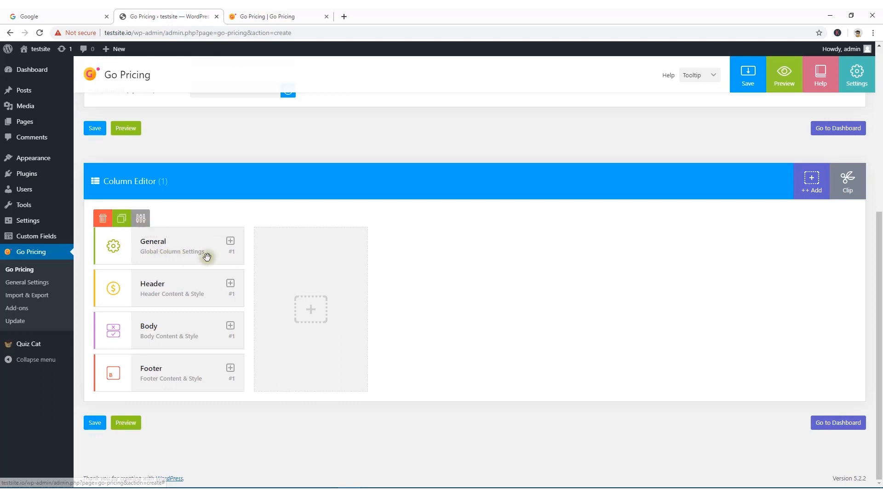
click(230, 241)
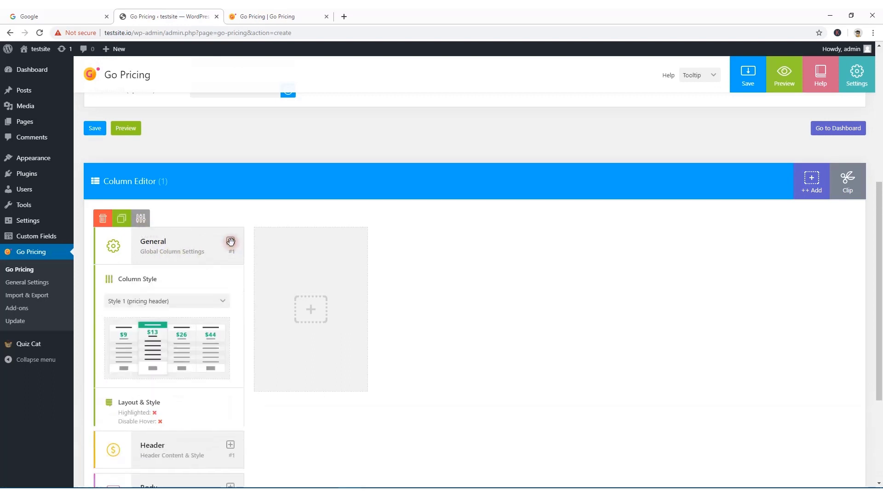
scroll(166, 279, down, 4)
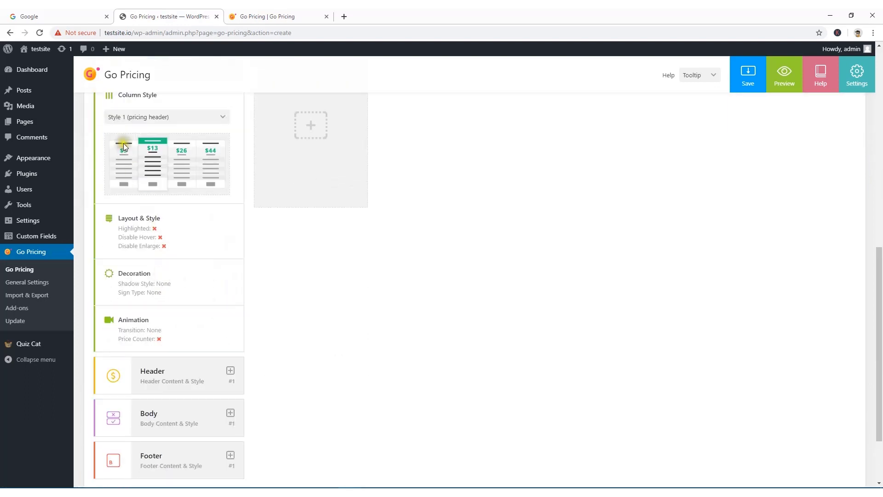
scroll(159, 177, up, 1)
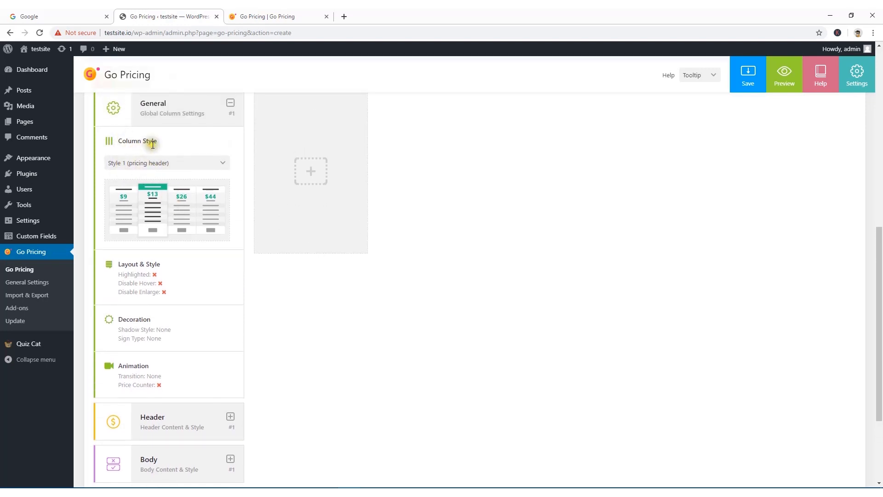
click(184, 164)
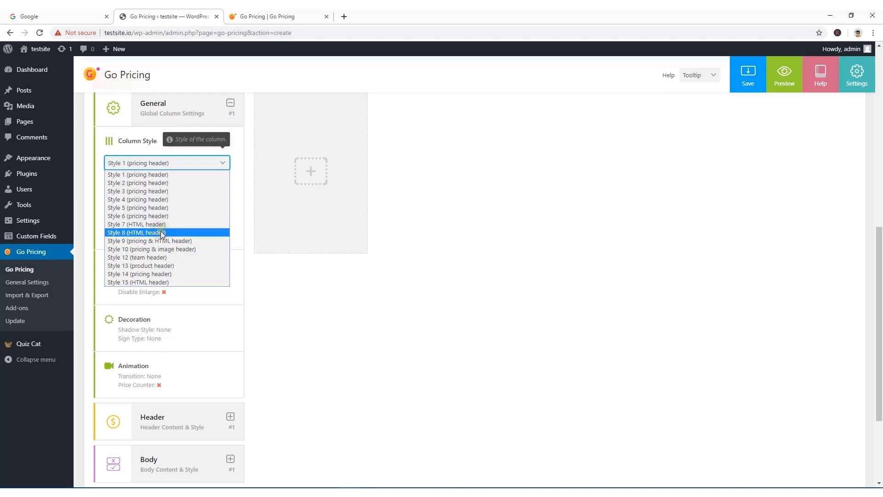
click(148, 182)
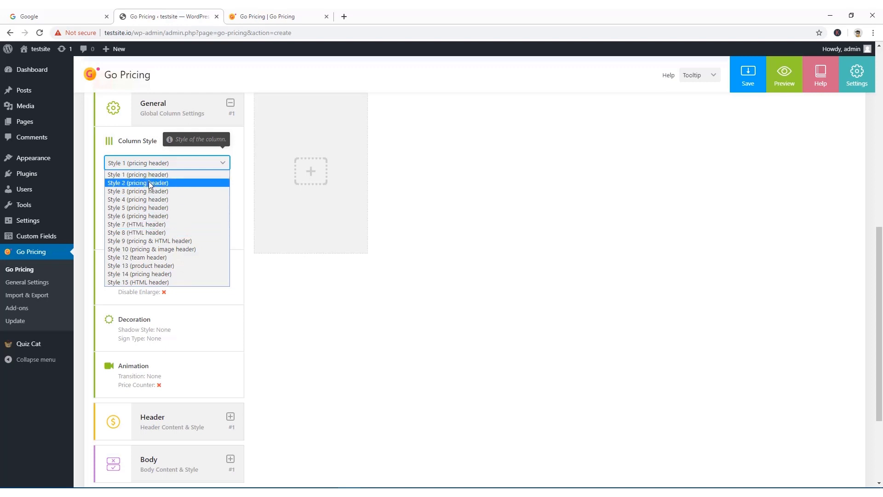
click(156, 188)
click(175, 163)
click(161, 197)
click(178, 200)
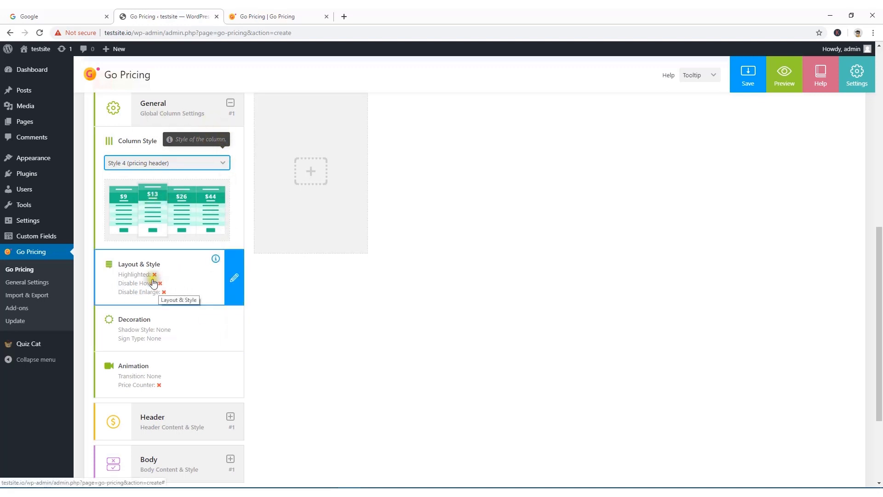
Turn on Highlight Column in the Layout & Style settings, with Disable Hover and Disable Enlarge off, and apply the change
click(234, 283)
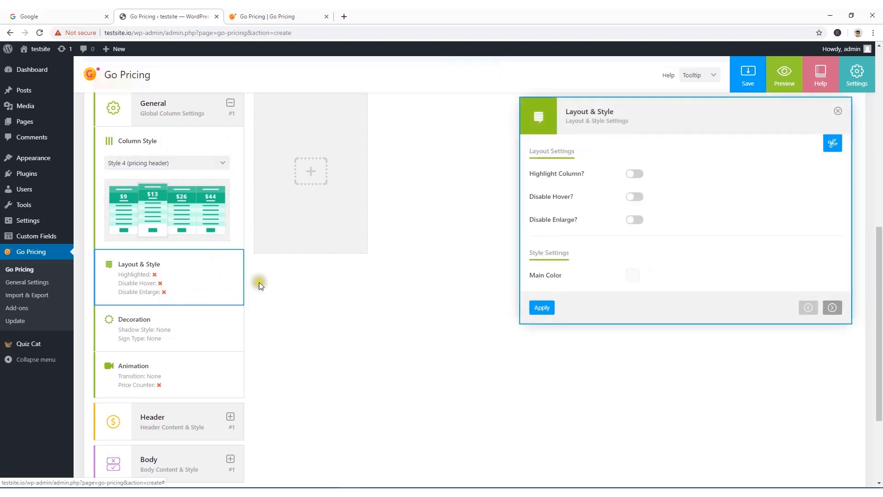
click(636, 174)
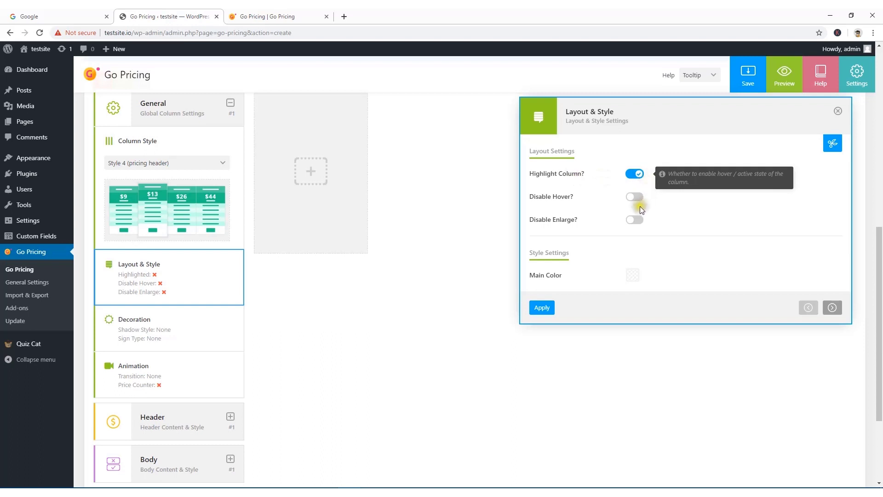
click(634, 198)
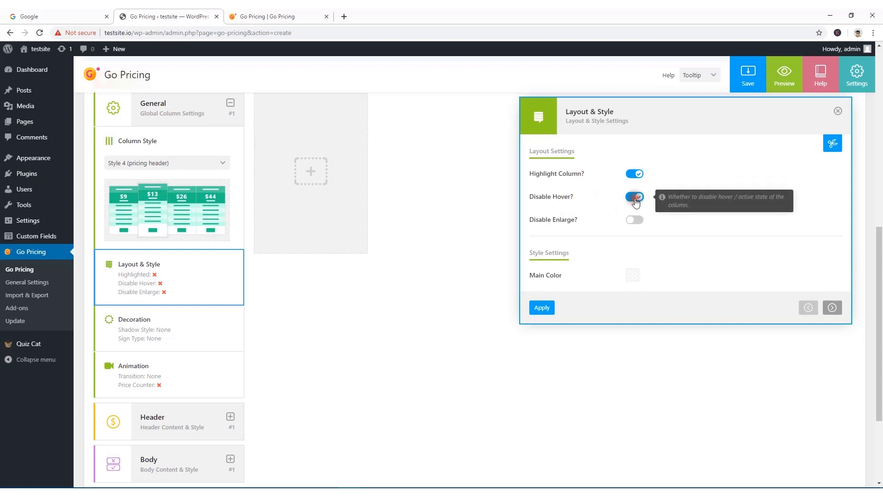
click(635, 198)
click(615, 200)
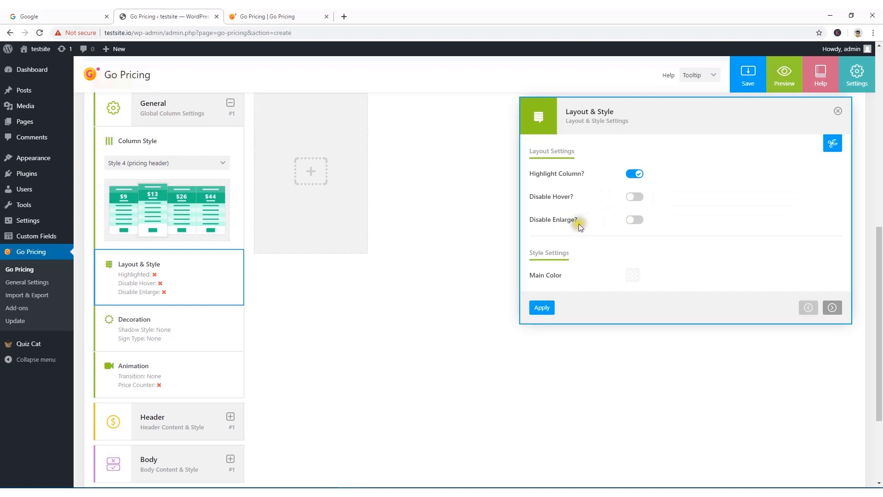
click(630, 220)
click(632, 221)
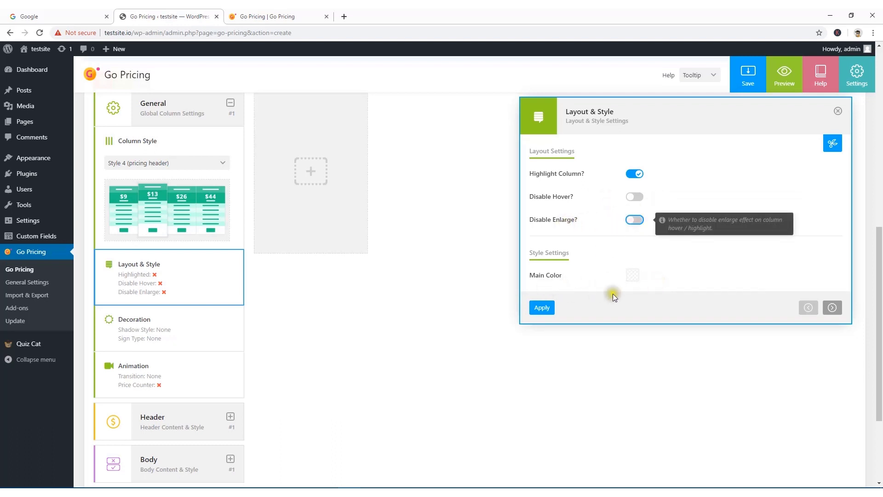
click(541, 309)
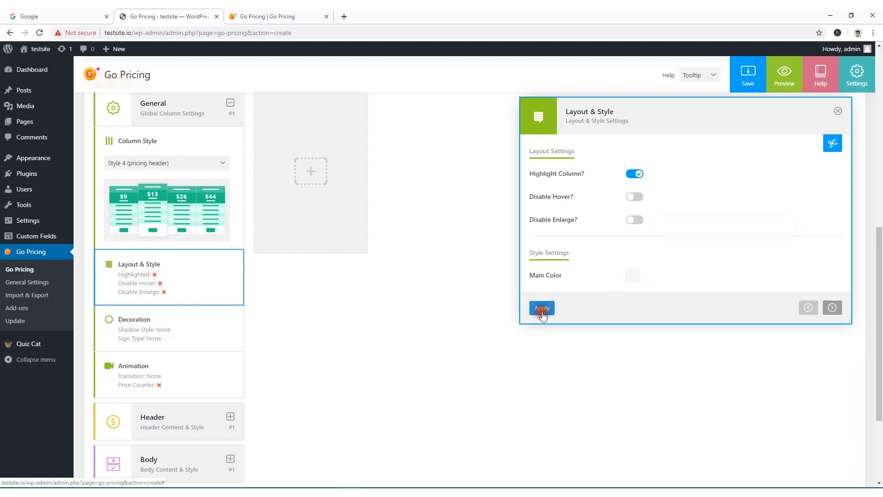
click(838, 112)
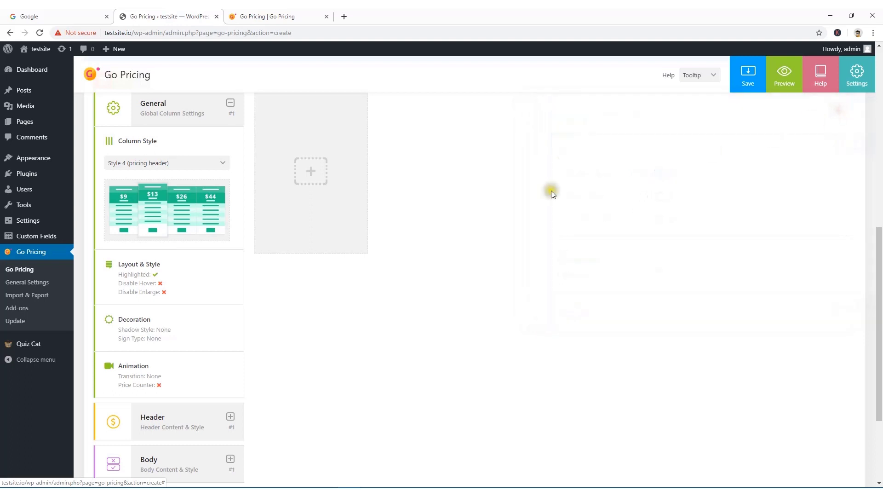
Open the column's Decoration settings and set the shadow style to Shadow Style 1
scroll(216, 271, down, 3)
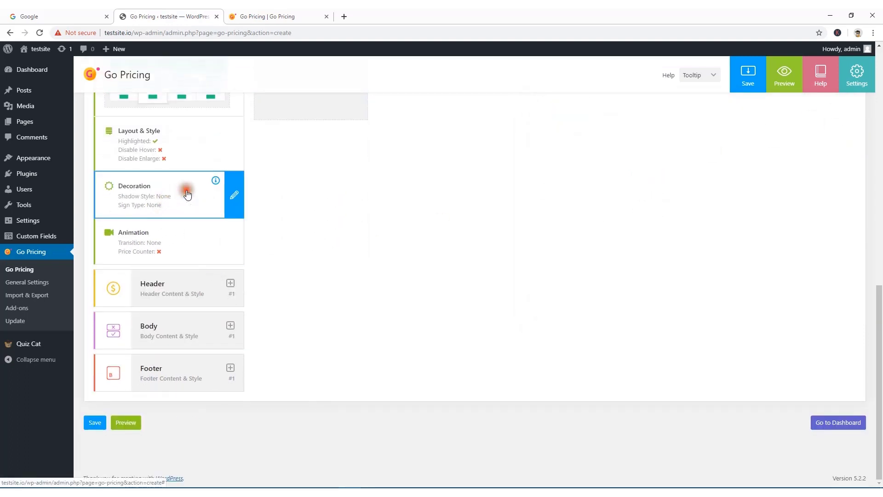
click(235, 200)
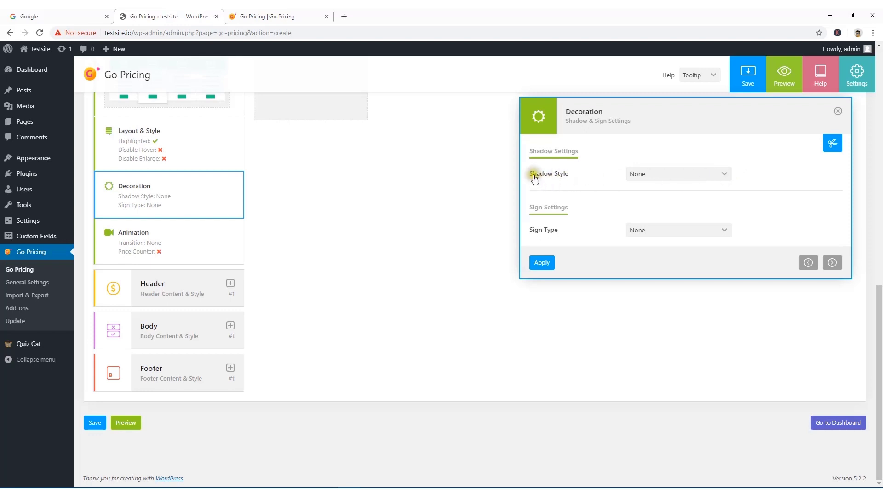
click(652, 175)
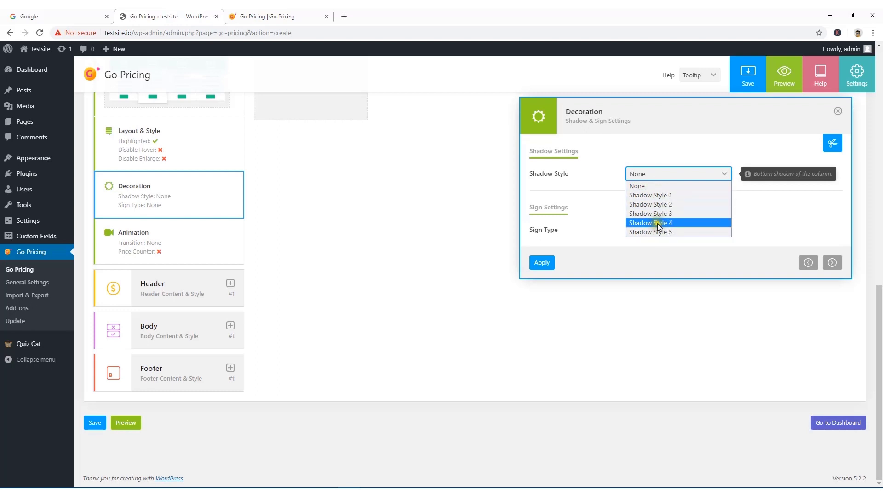
click(653, 196)
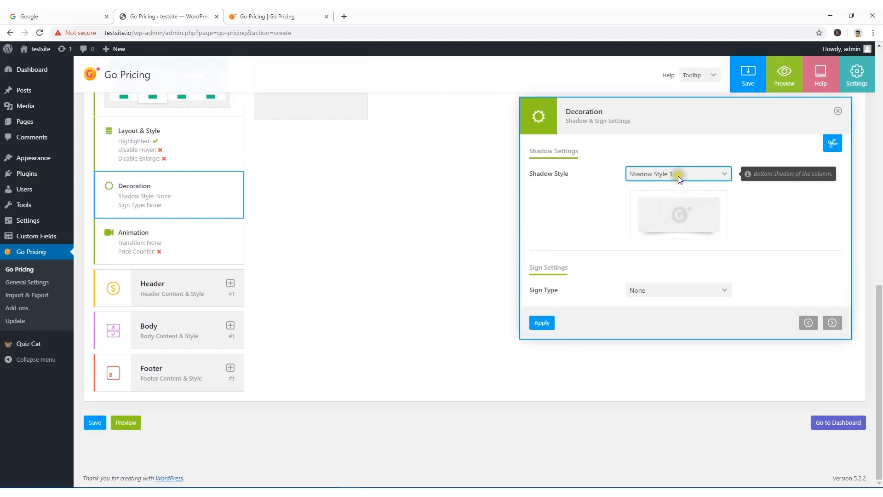
Try Shadow Style 2 for the column and set the shadow back to Shadow Style 1
click(678, 176)
click(672, 204)
click(679, 174)
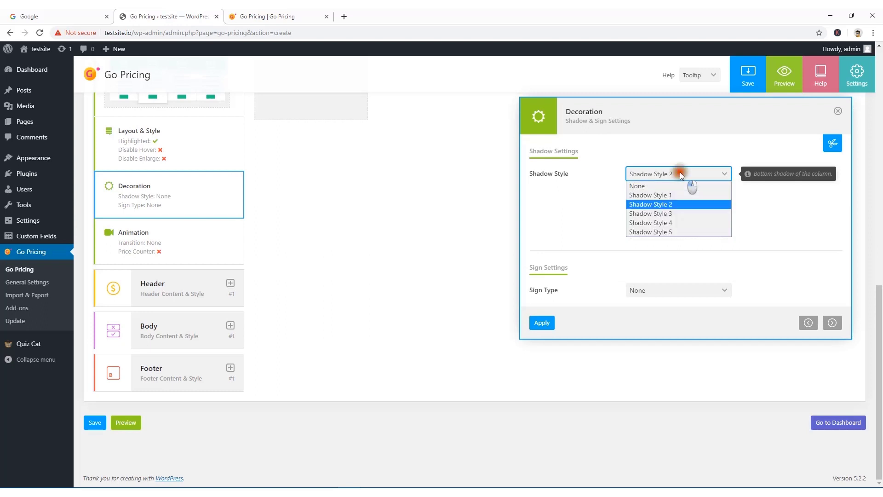
click(669, 196)
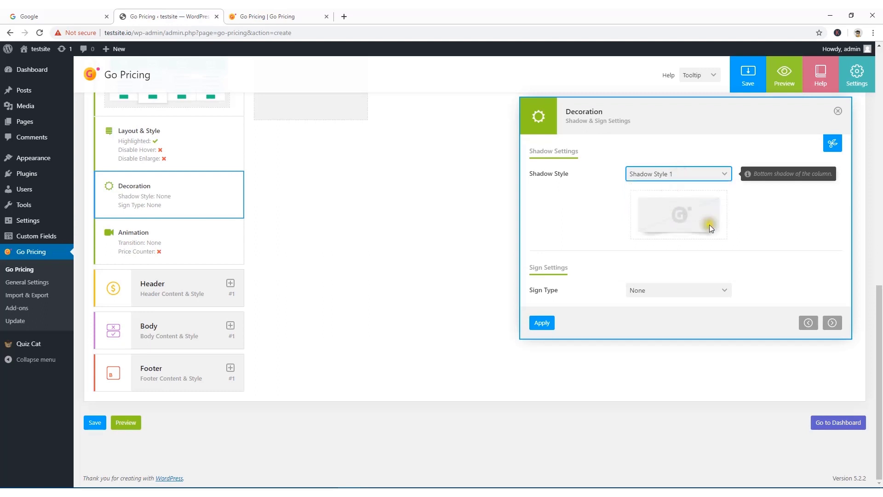
Try Clean Ribbon as the column's sign type and settle on Classic Ribbon
click(672, 291)
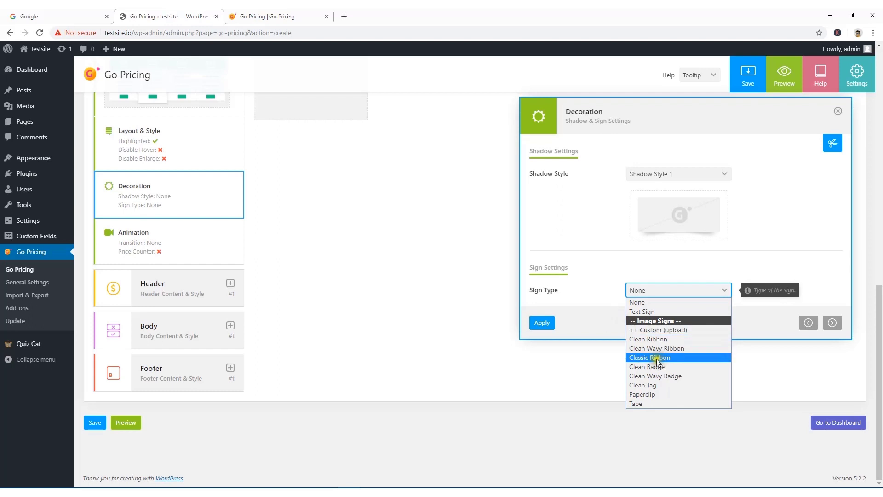
click(652, 340)
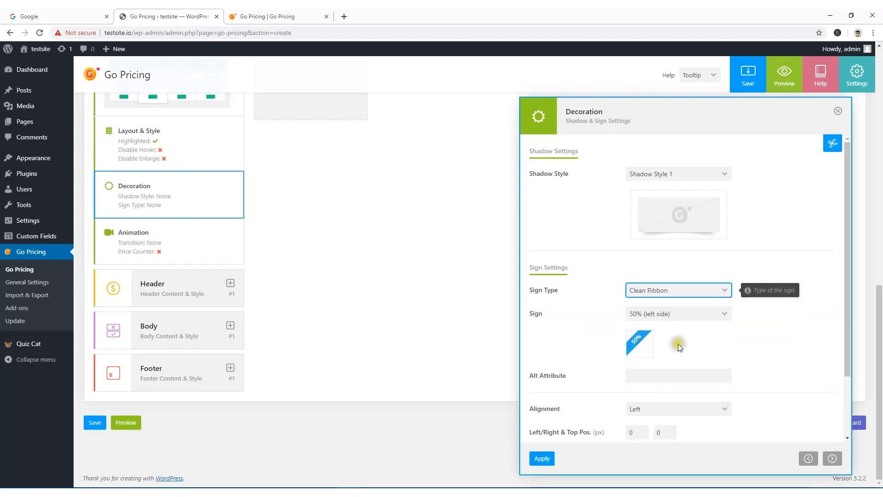
click(678, 294)
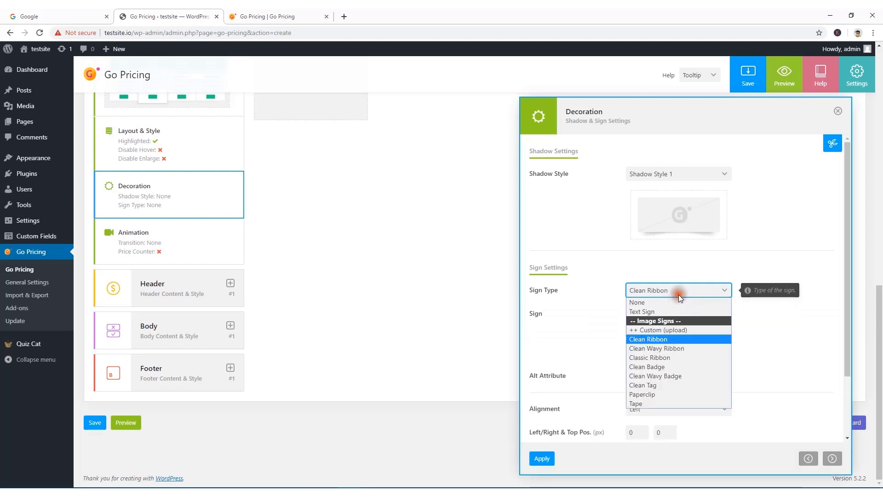
click(663, 360)
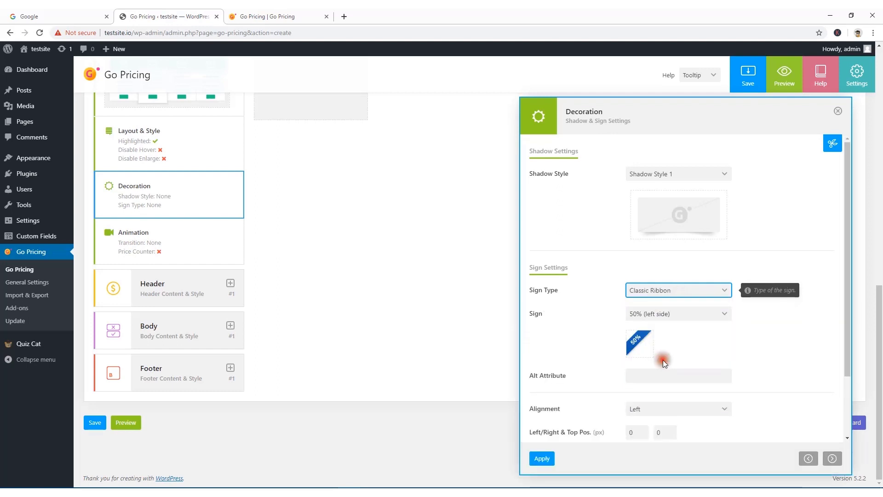
Try the green Save (left side), green 50% (right side) and blue Top (left side) ribbon signs
click(685, 313)
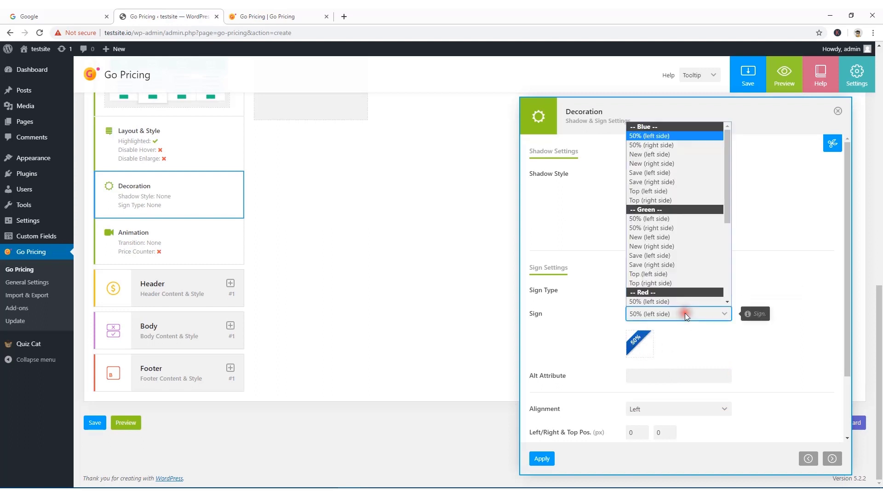
click(655, 255)
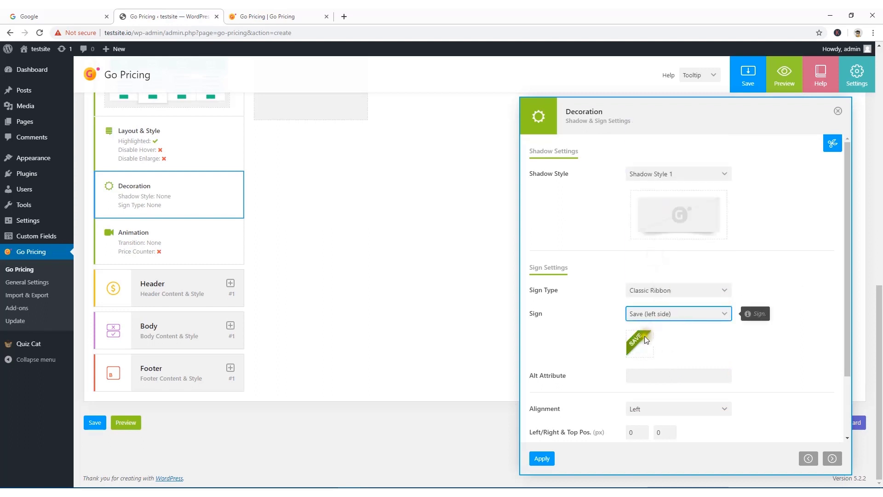
click(664, 313)
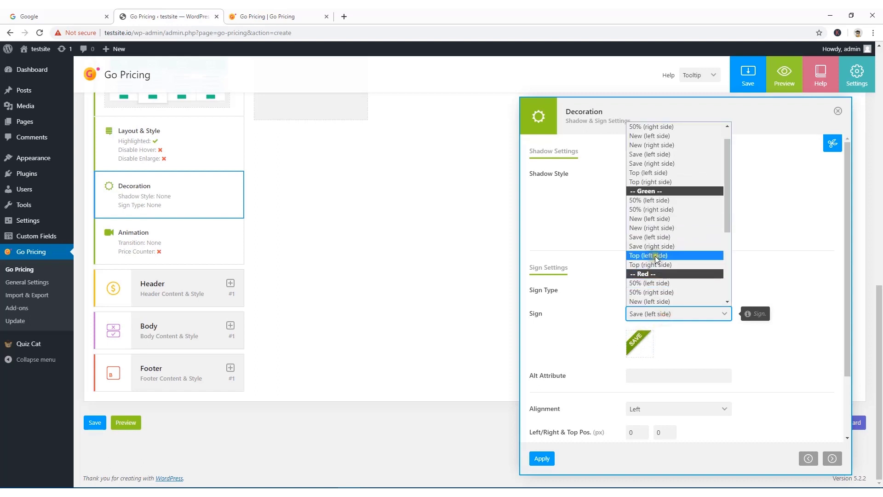
click(651, 209)
click(681, 313)
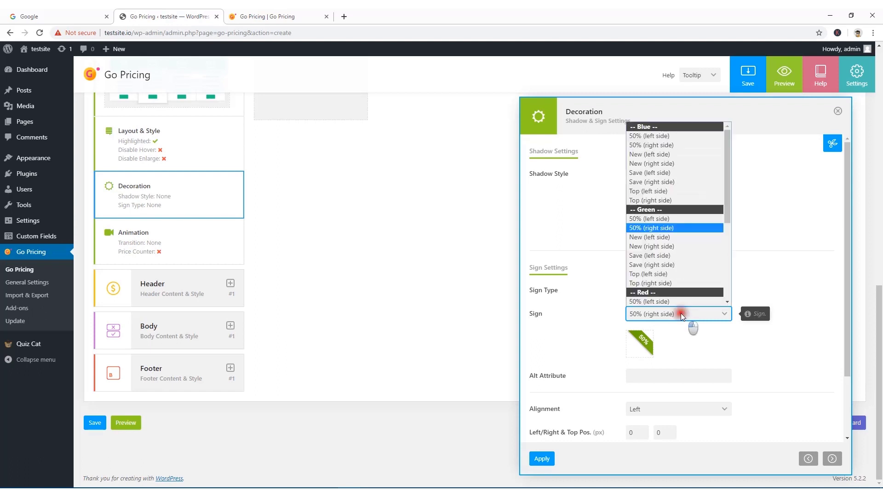
click(656, 191)
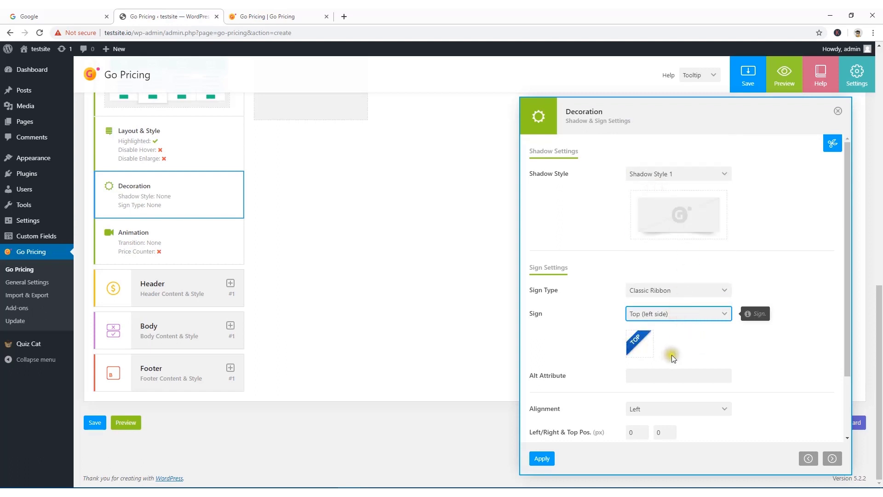
Set the Classic Ribbon sign to the yellow New (left side) variant
click(678, 313)
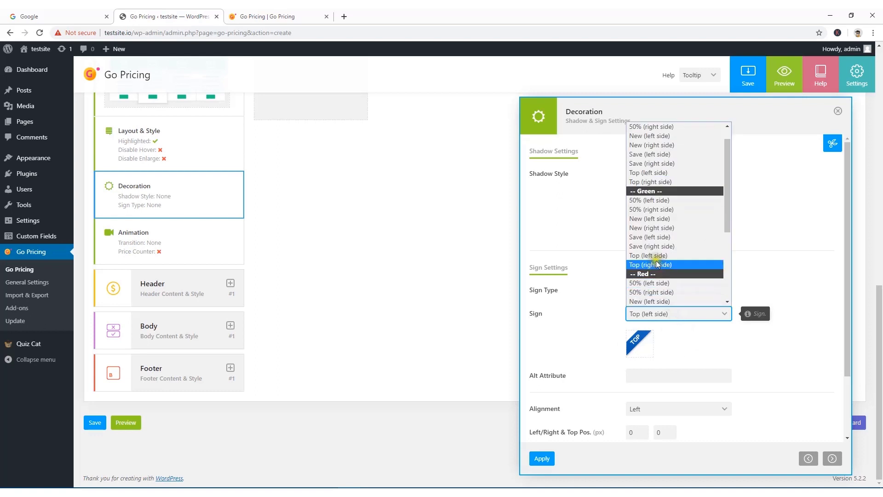
scroll(655, 278, down, 3)
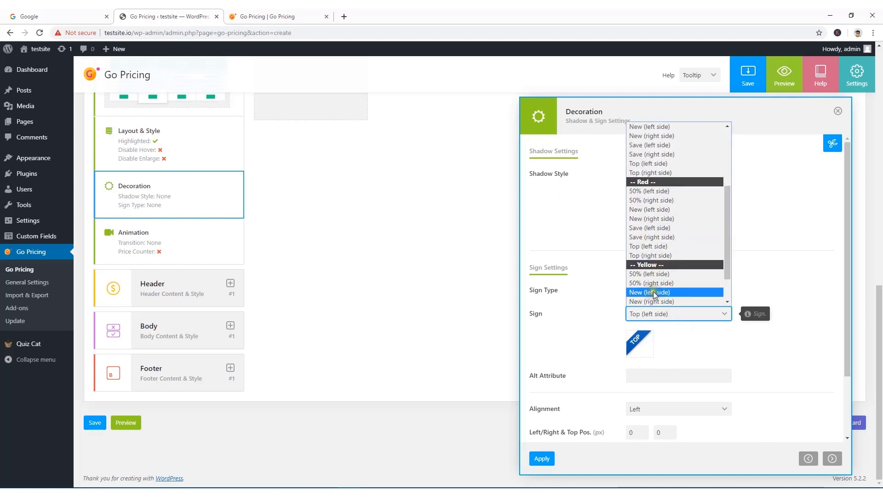
click(654, 293)
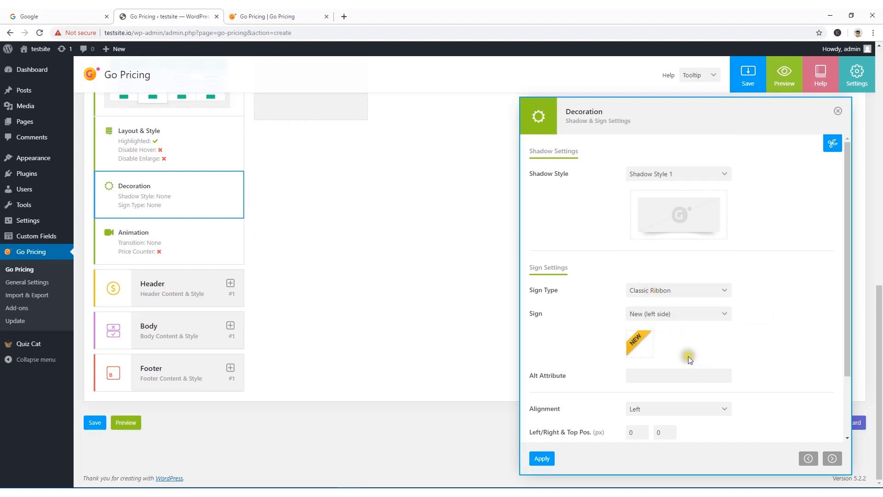
Try Right as the ribbon sign's alignment and set it back to Left
scroll(688, 356, down, 2)
click(643, 329)
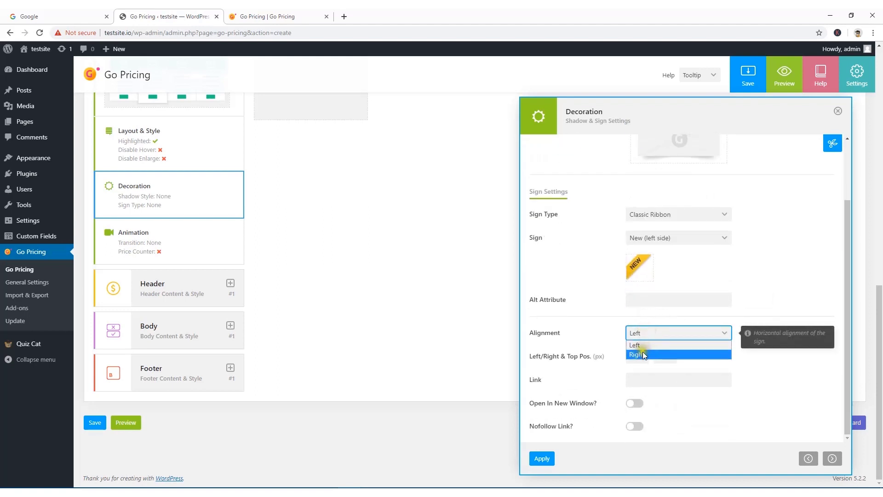
click(642, 352)
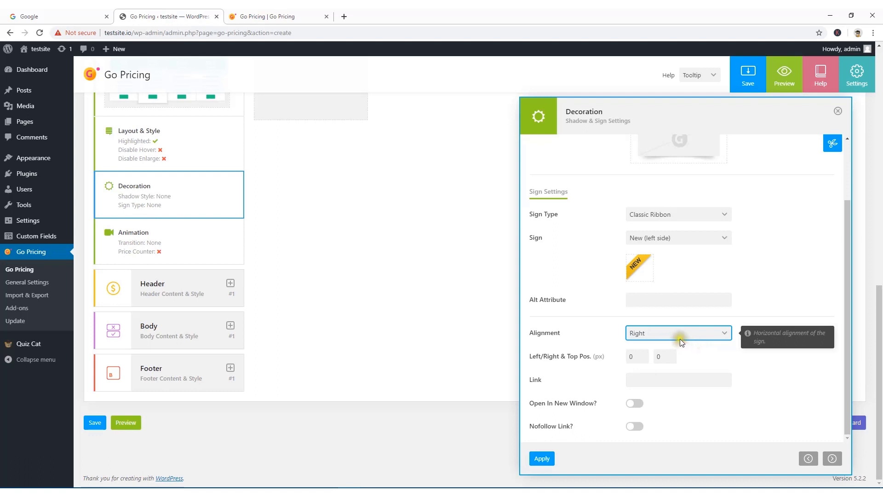
click(680, 338)
click(653, 344)
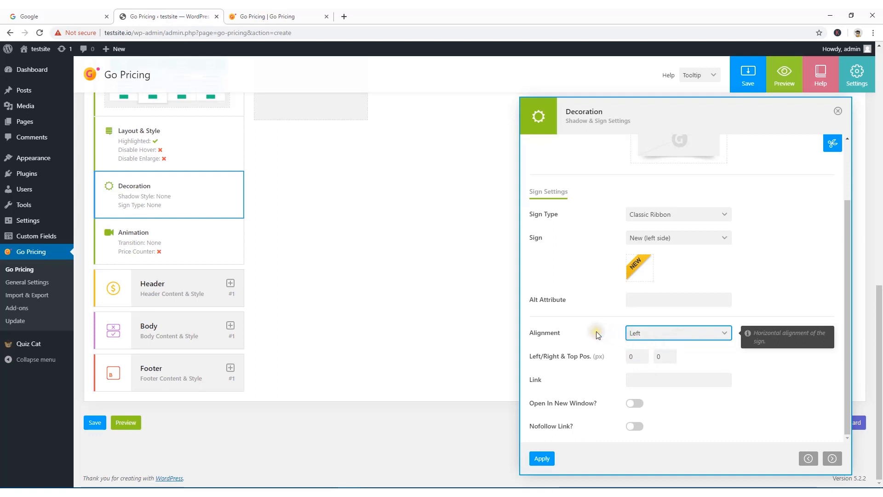
Apply the column's decoration settings with the Classic Ribbon sign and close them
click(595, 331)
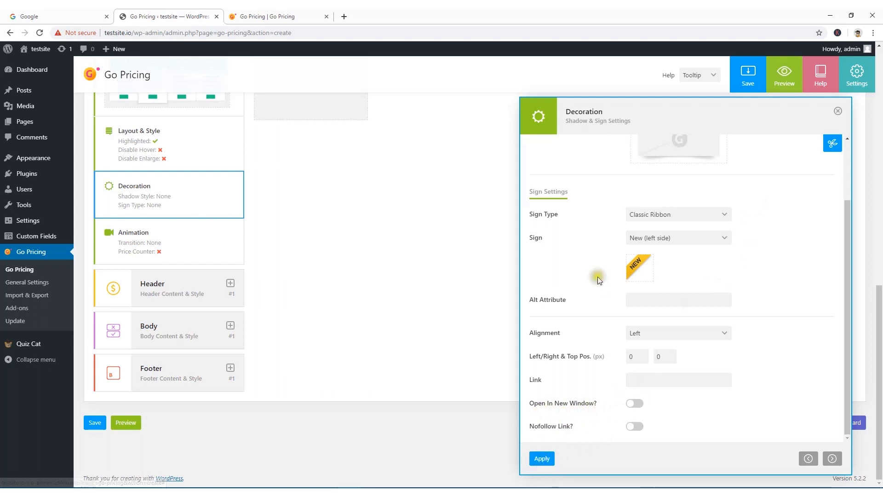
click(543, 459)
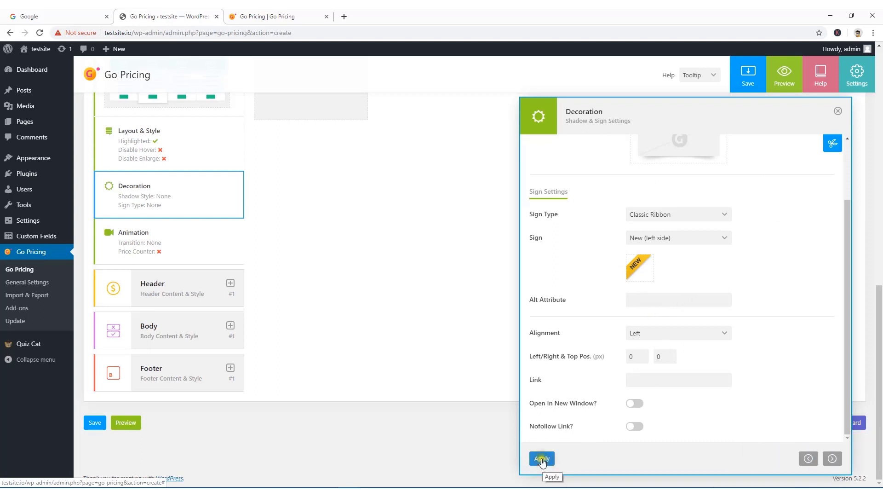
click(838, 111)
scroll(217, 235, up, 3)
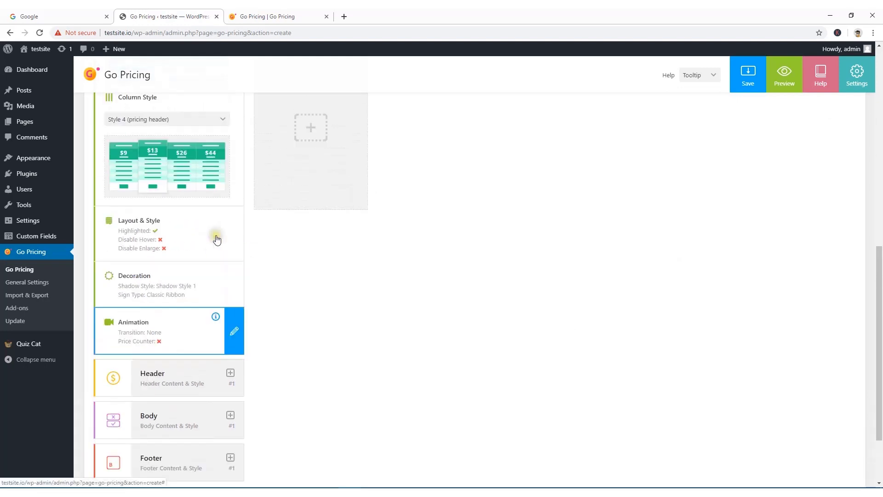
Open the column's animation settings, try the Fade In transition and settle on Slide in Left
scroll(198, 360, down, 2)
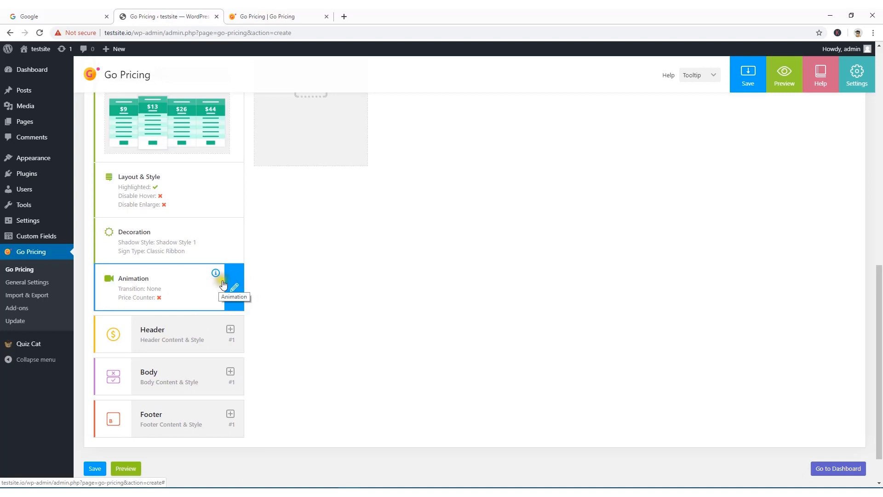
click(234, 288)
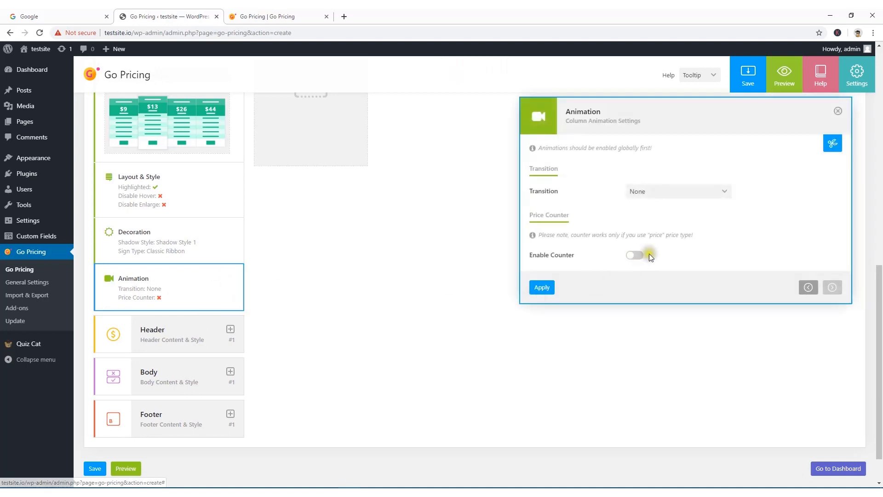
click(703, 196)
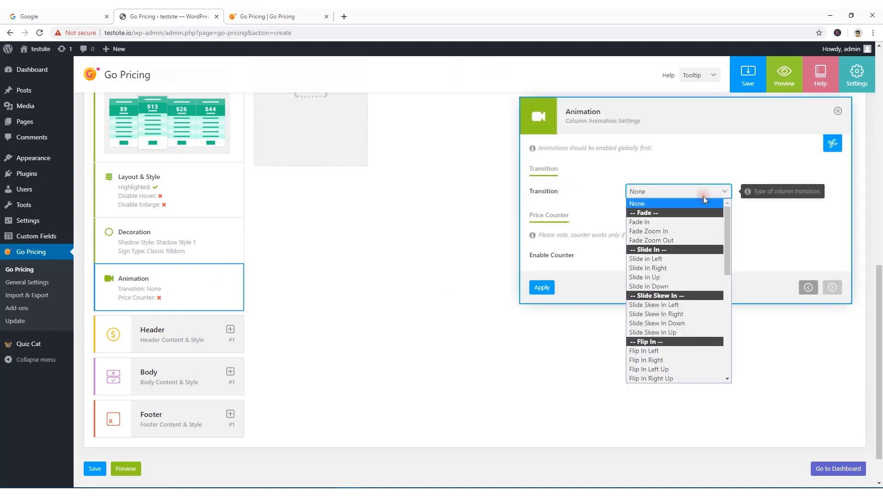
click(688, 220)
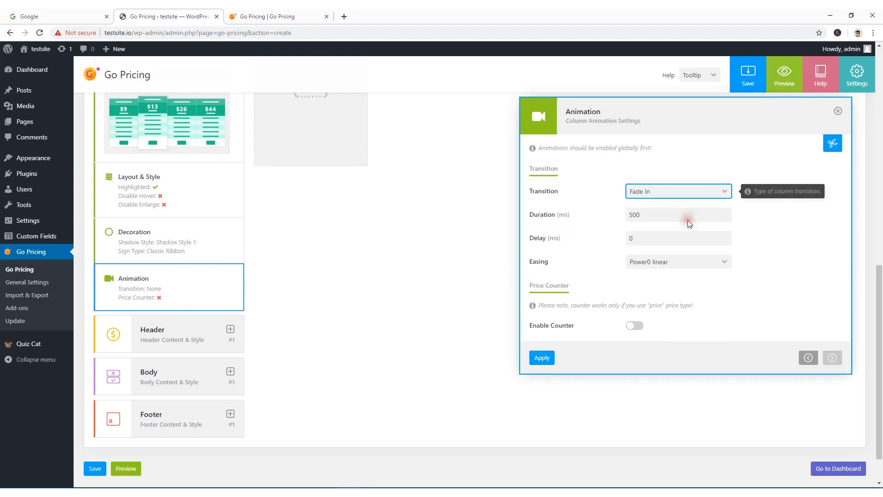
click(686, 191)
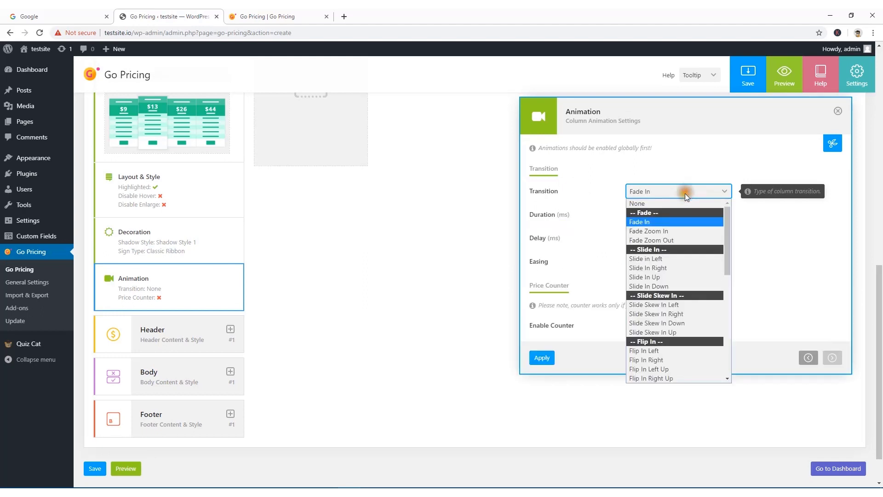
click(675, 260)
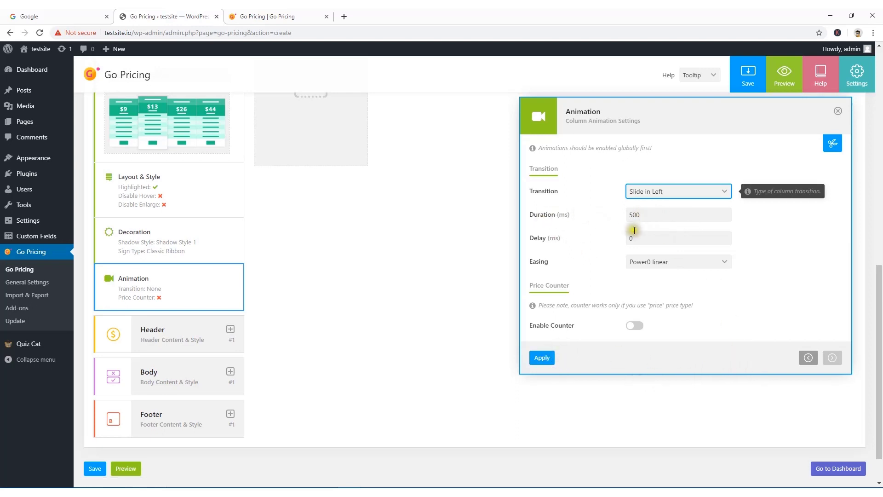
Set the transition's easing to Power1 easeIn, then apply and close the animation settings
click(691, 265)
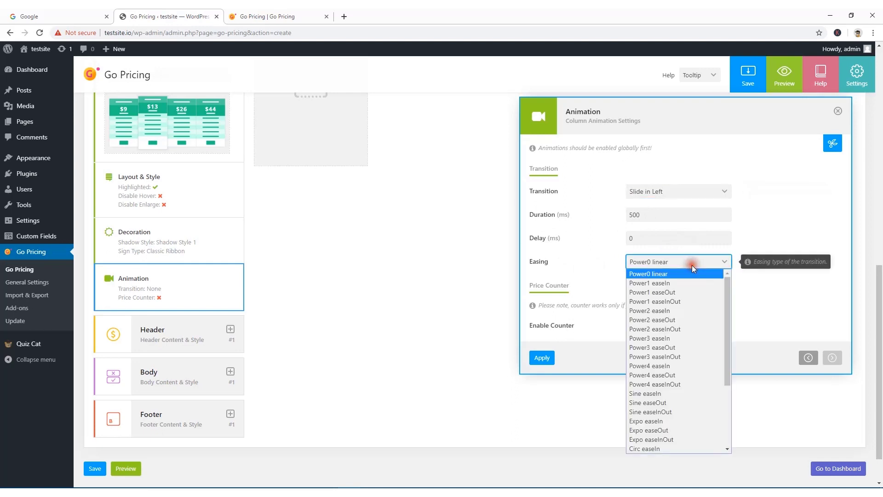
click(680, 282)
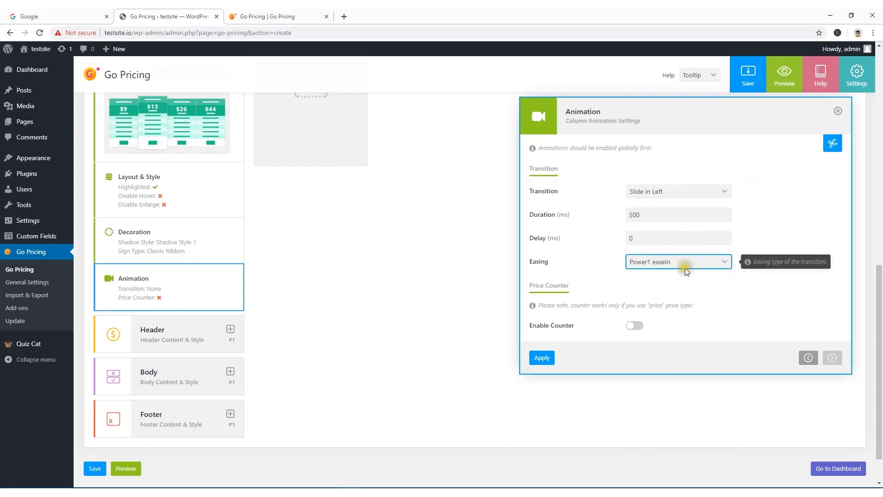
click(543, 361)
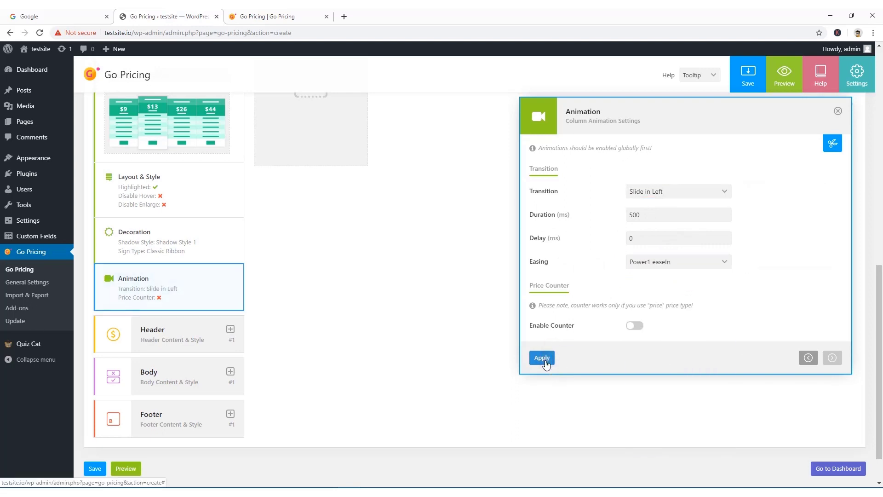
click(838, 111)
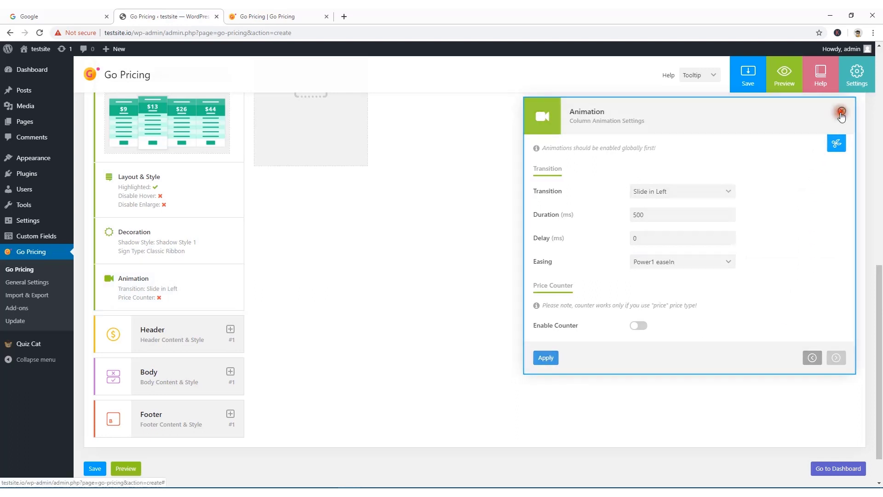
Collapse the column's General section and set its header style to Standard (new), applying the change
scroll(285, 260, up, 3)
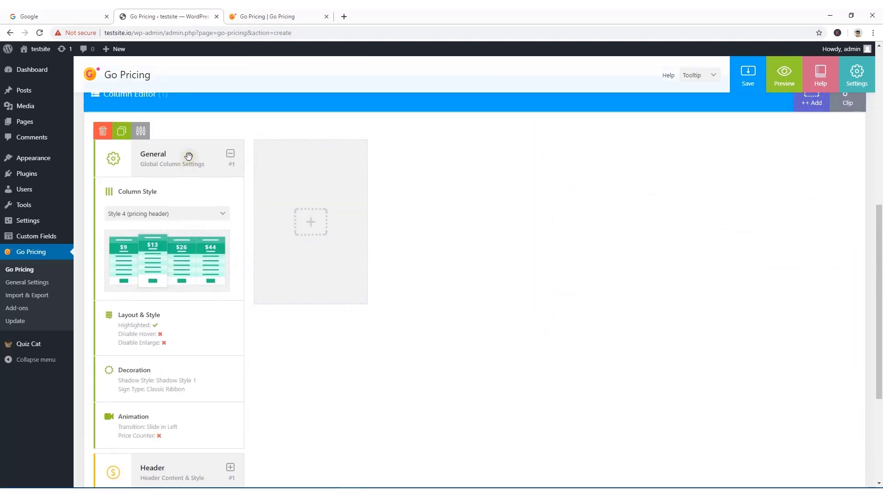
click(230, 154)
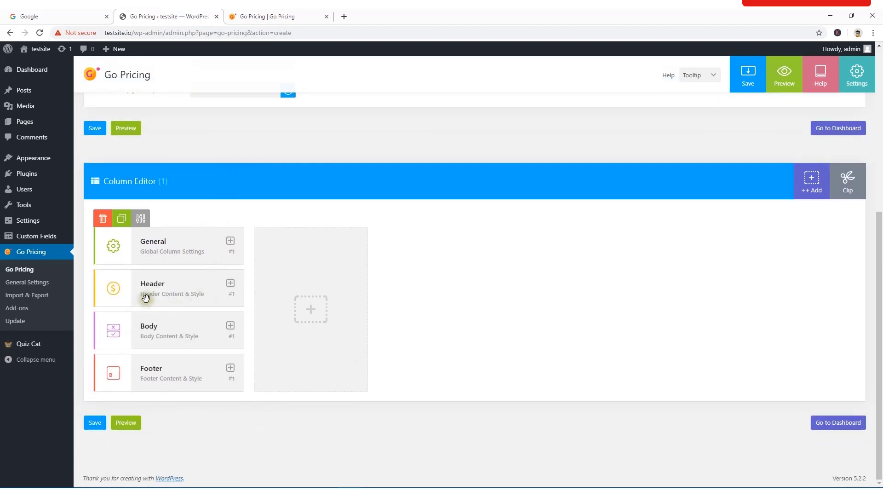
click(231, 284)
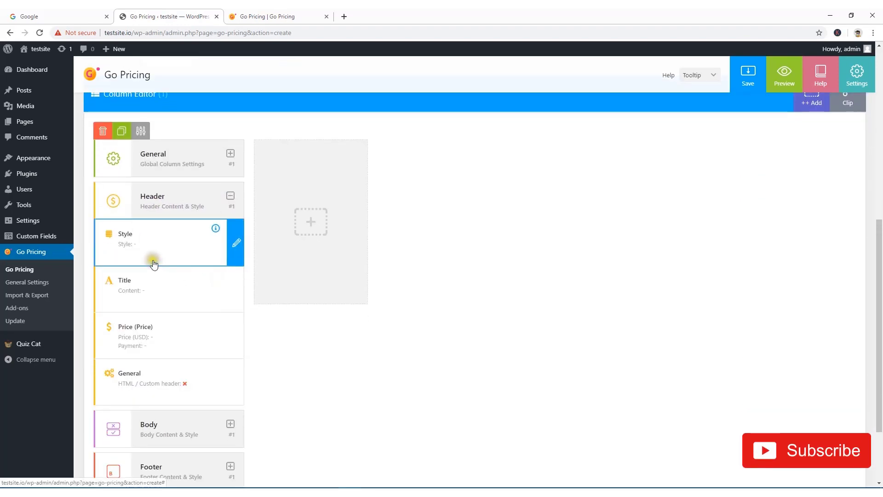
click(234, 243)
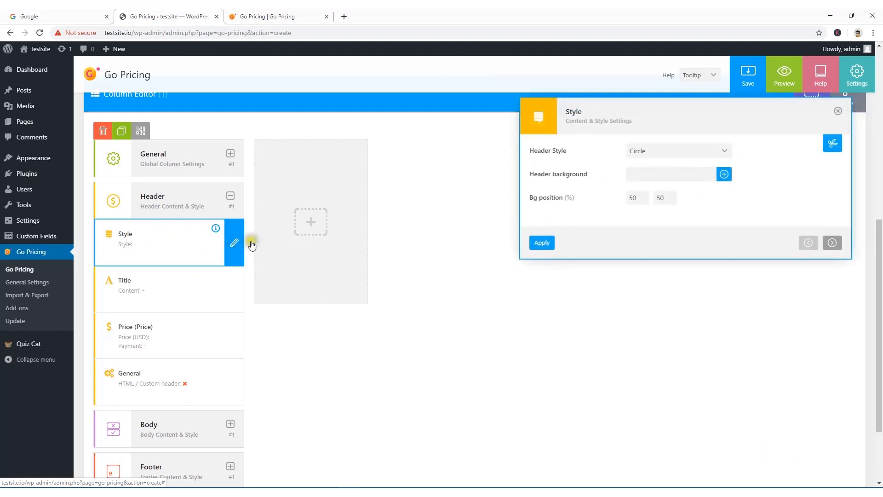
click(666, 151)
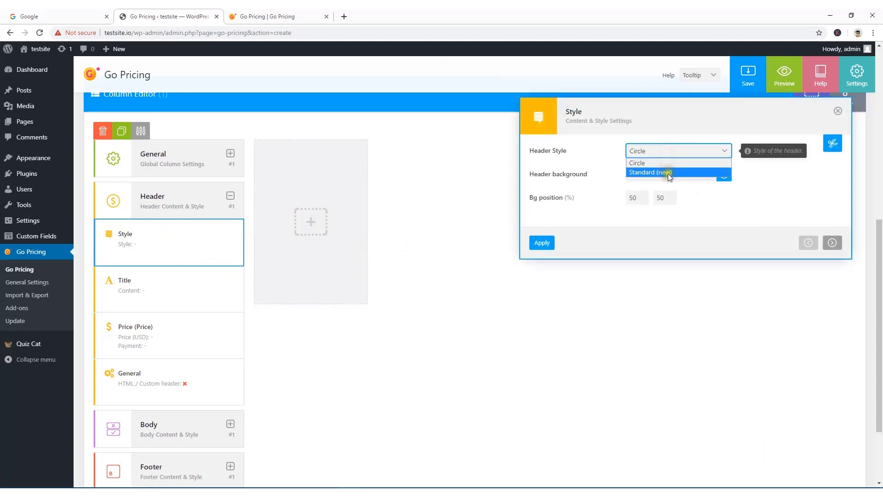
click(674, 173)
click(670, 175)
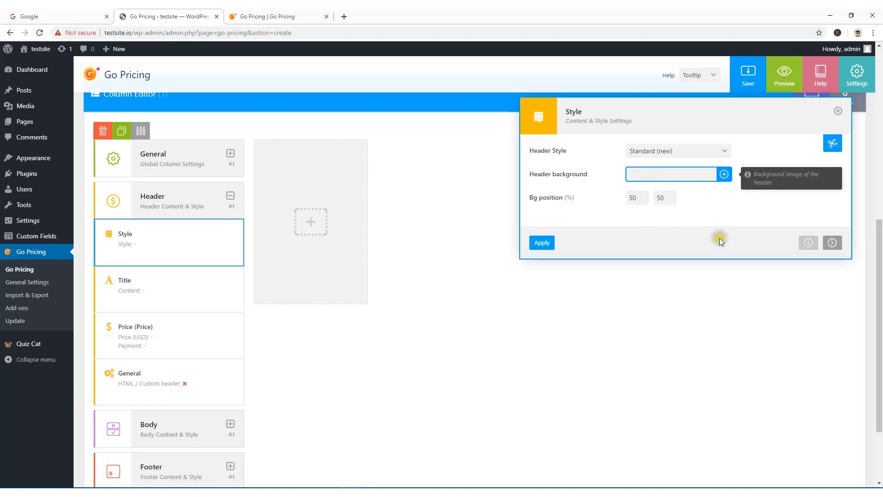
click(539, 243)
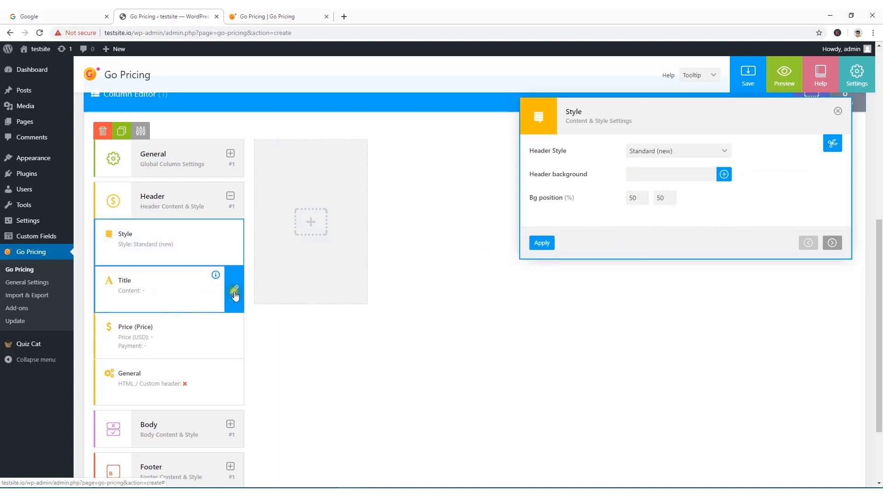
Set the column header's title to Basic, then apply and close the title settings
click(236, 293)
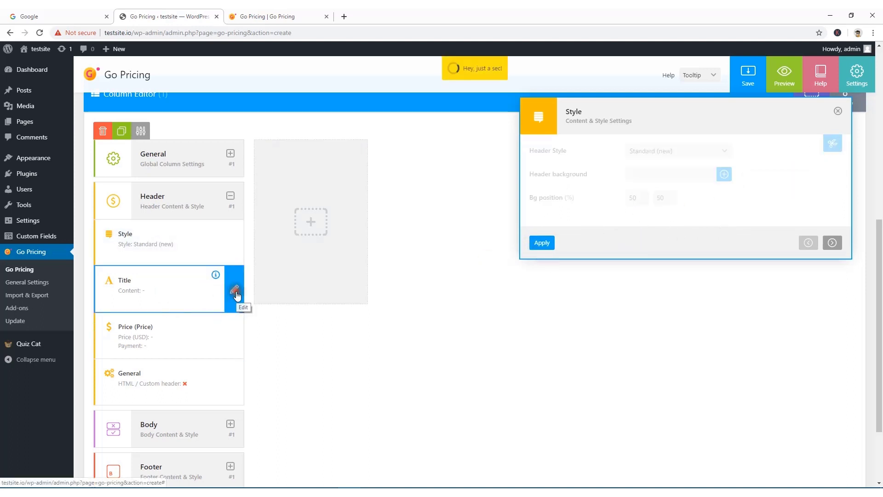
click(648, 175)
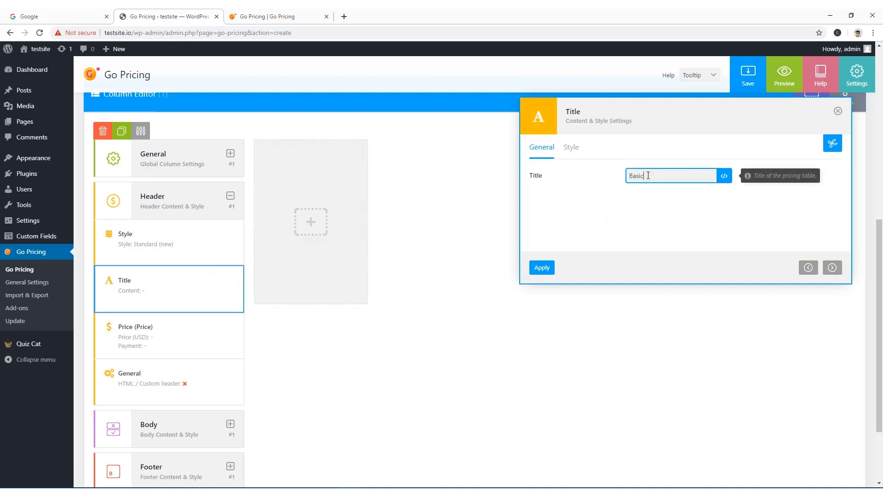
click(545, 267)
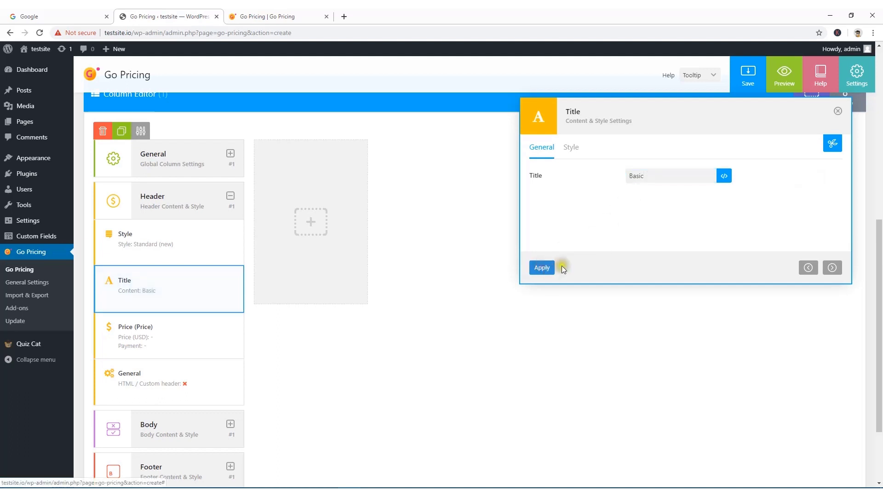
click(837, 112)
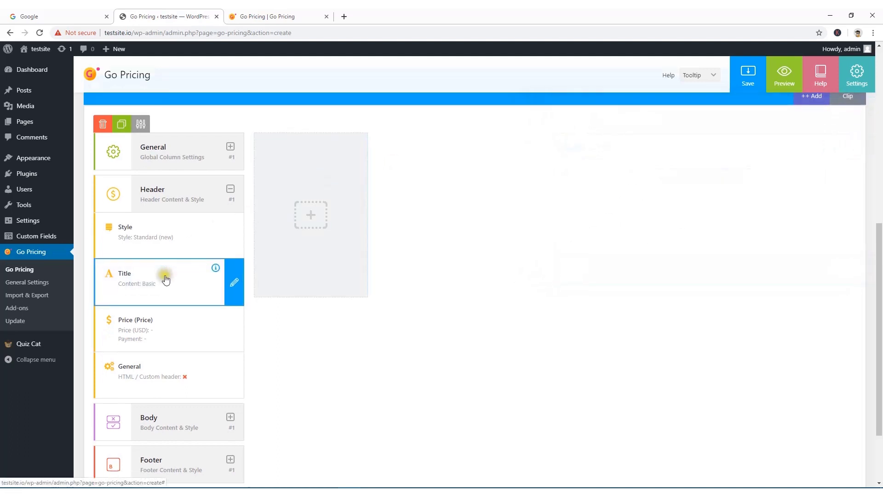
Open the column header's price settings and choose Price as the price type
scroll(165, 276, down, 2)
click(233, 249)
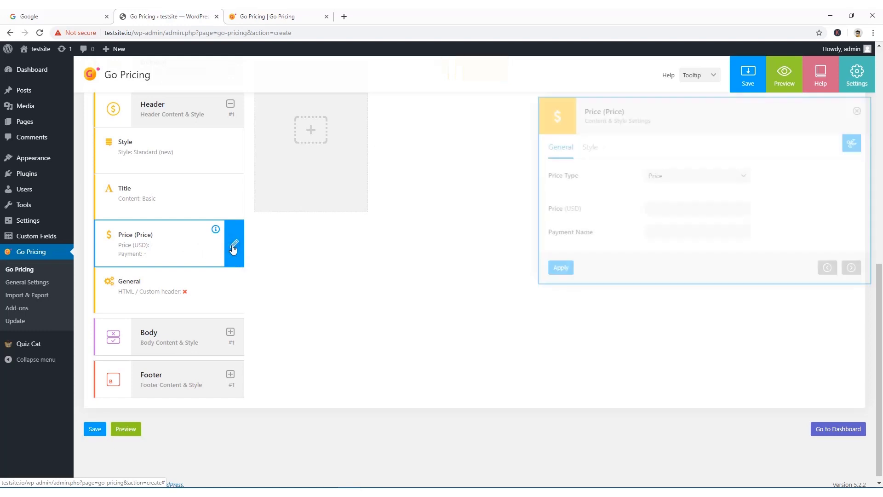
click(674, 175)
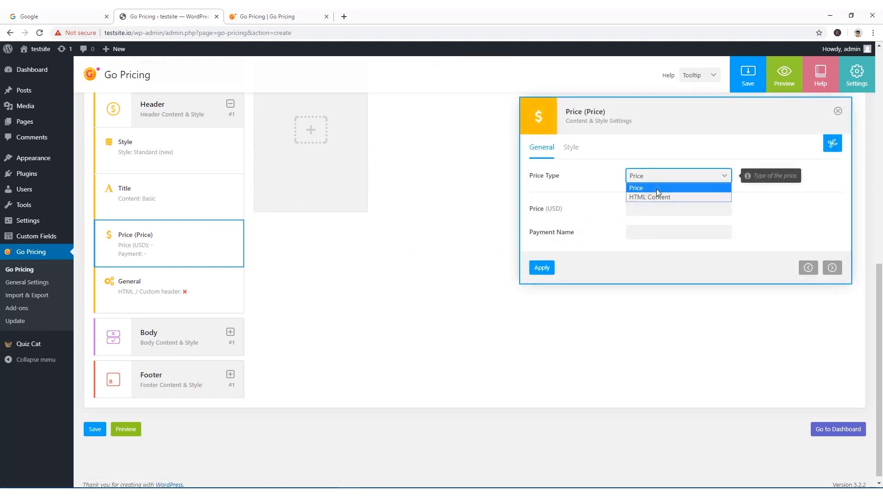
click(657, 189)
click(658, 174)
click(609, 185)
Apply a header price of 5 USD with the payment name Monthly and collapse the Header section
click(644, 205)
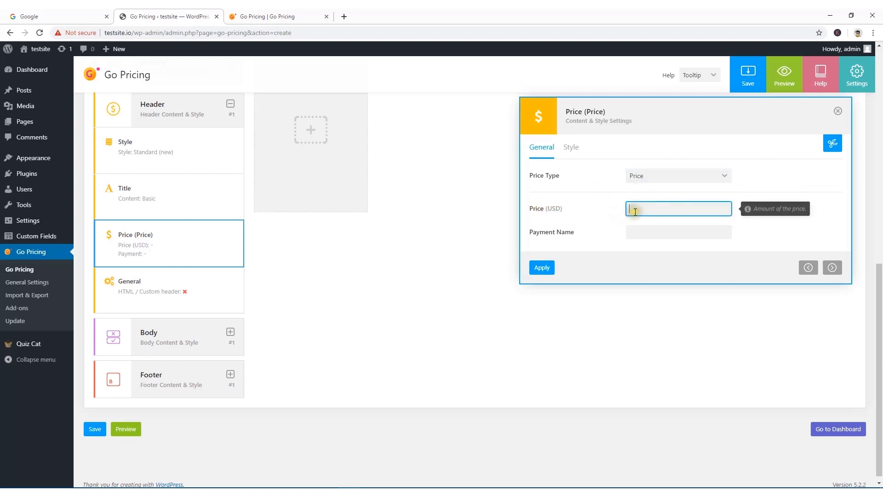
click(635, 212)
click(639, 229)
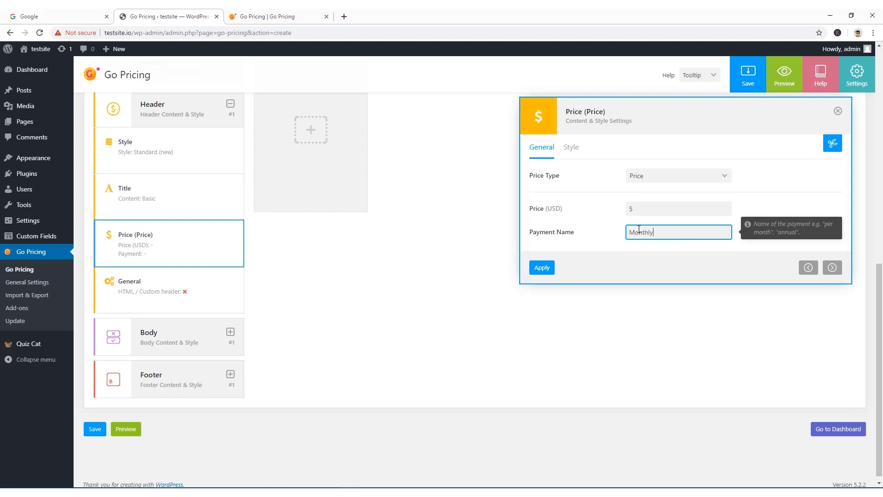
click(552, 271)
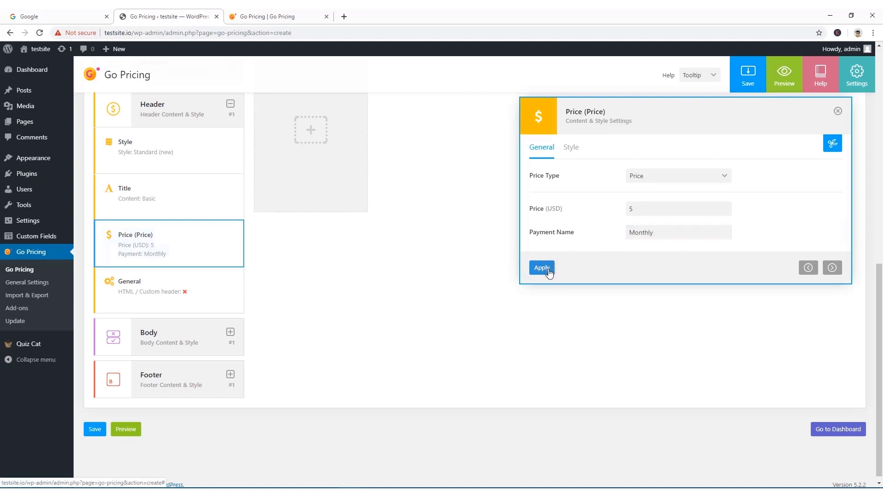
click(838, 110)
click(259, 183)
scroll(216, 184, up, 2)
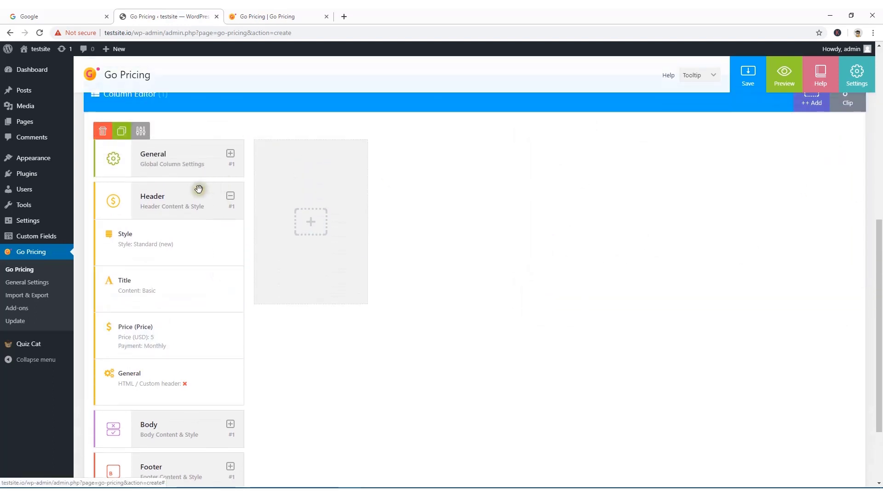
click(230, 198)
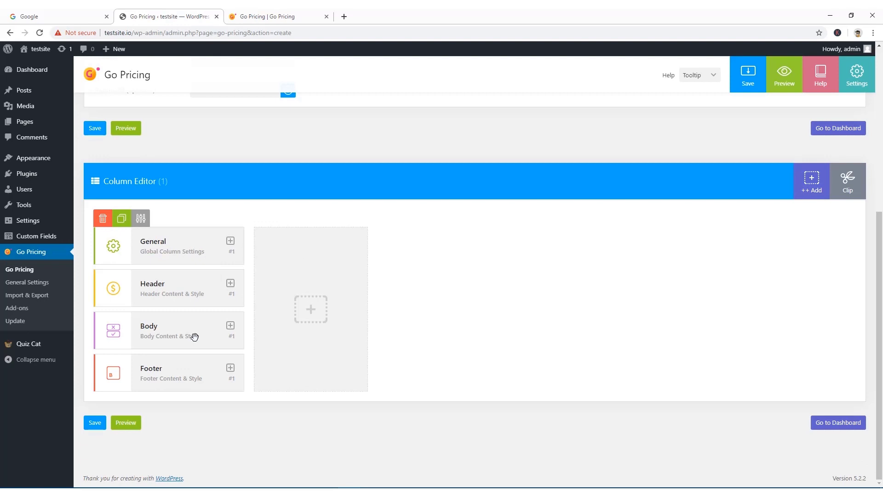
Switch to the Go Pricing sample site and examine the feature lines of the Basic Plan
click(310, 14)
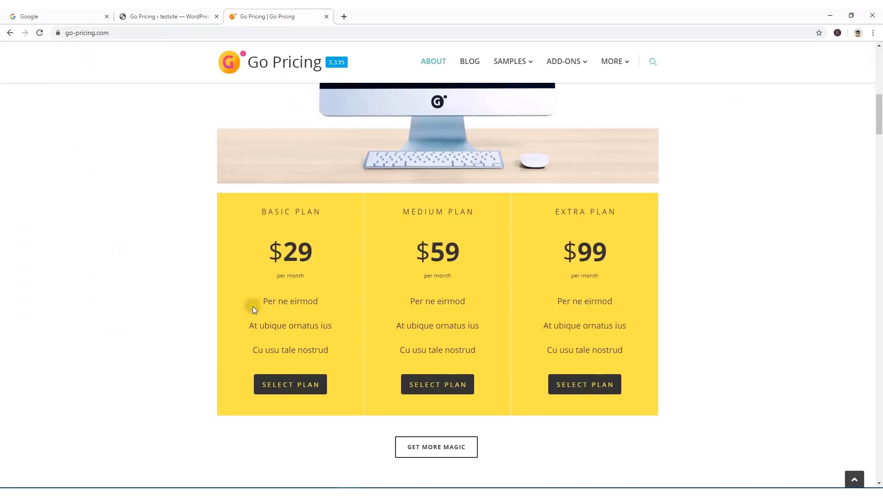
drag(262, 302, 331, 351)
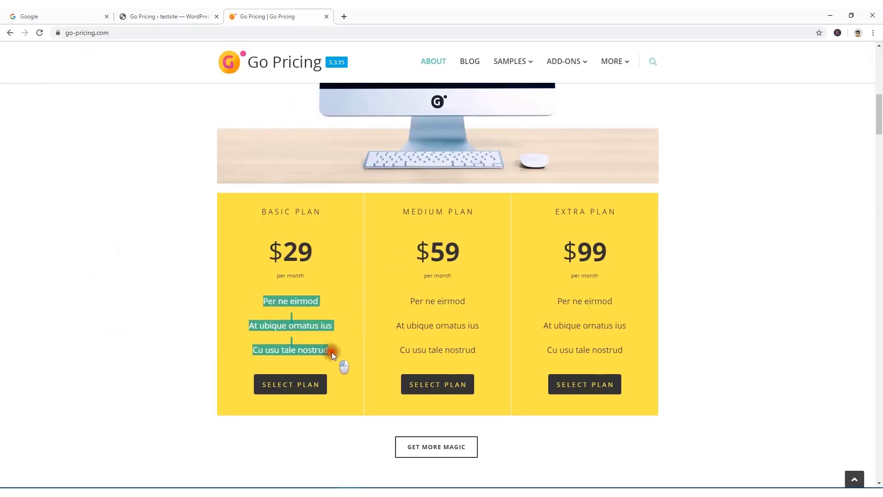
click(327, 297)
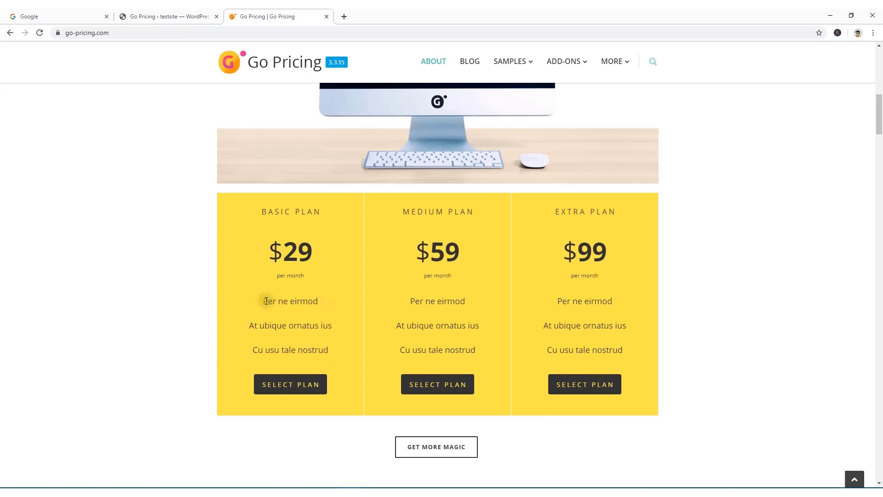
drag(264, 301, 327, 352)
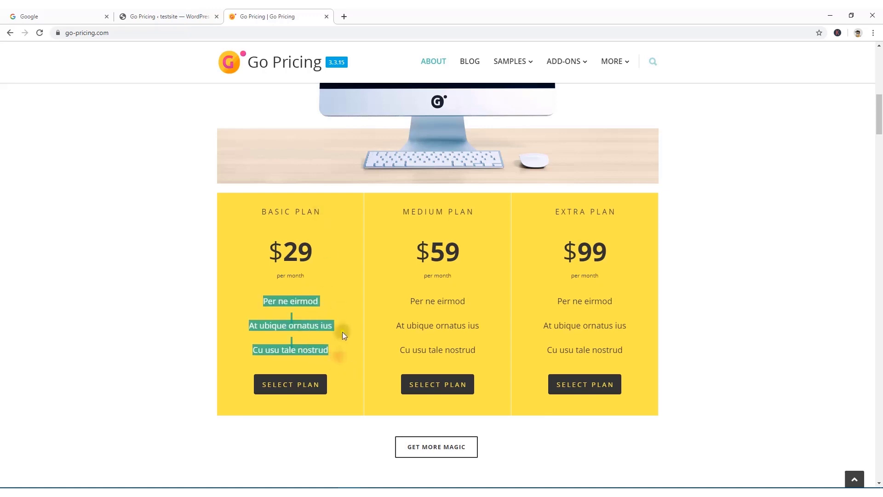
Return to the WordPress pricing table editor, expand the first column's Body section and add five rows to it
click(166, 16)
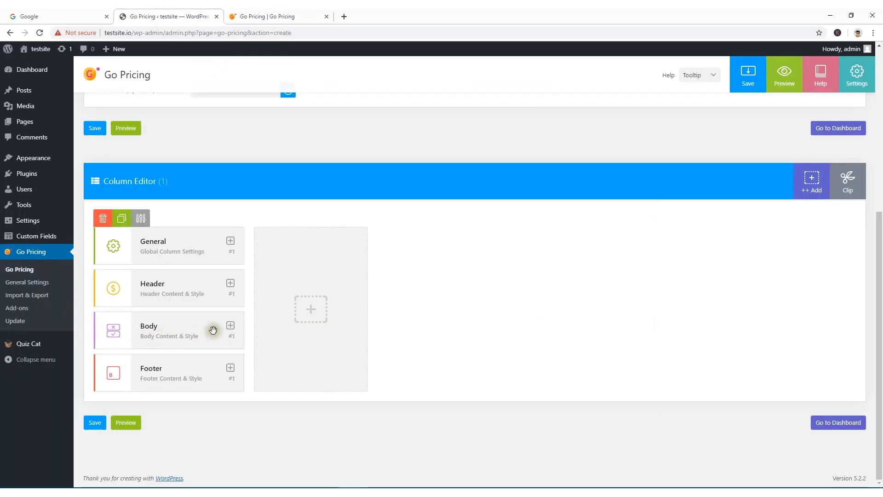
click(232, 326)
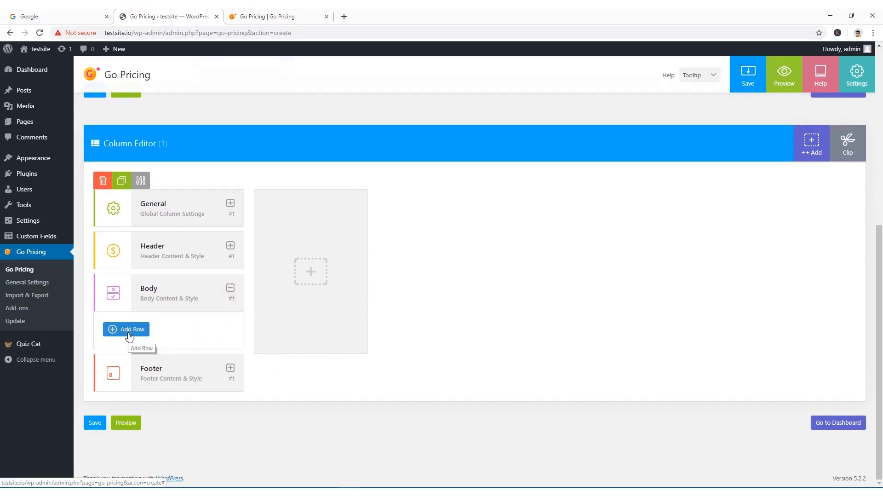
click(129, 335)
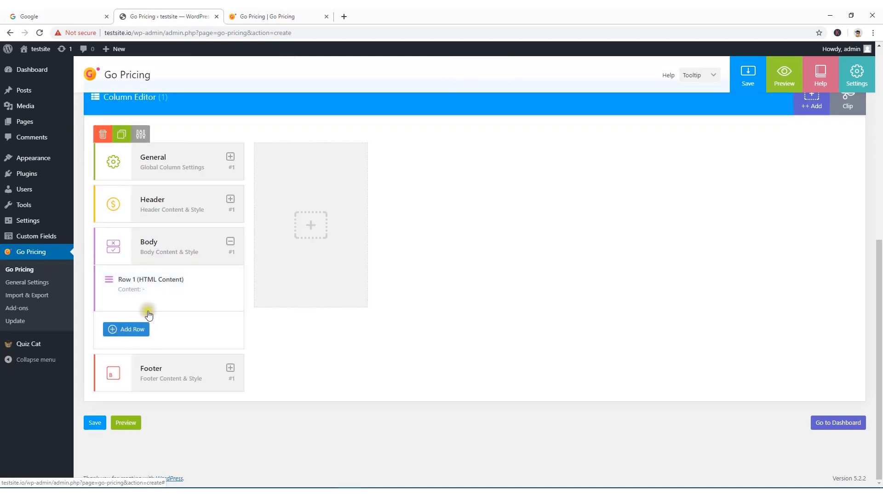
click(113, 330)
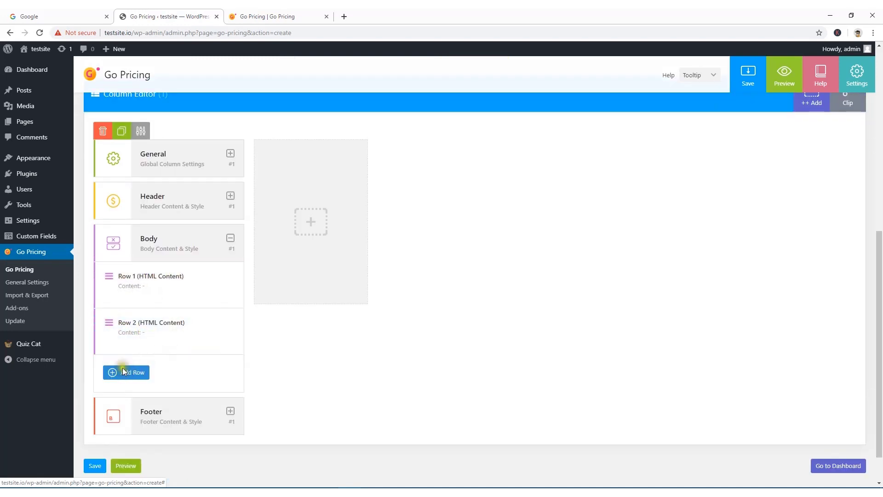
click(121, 373)
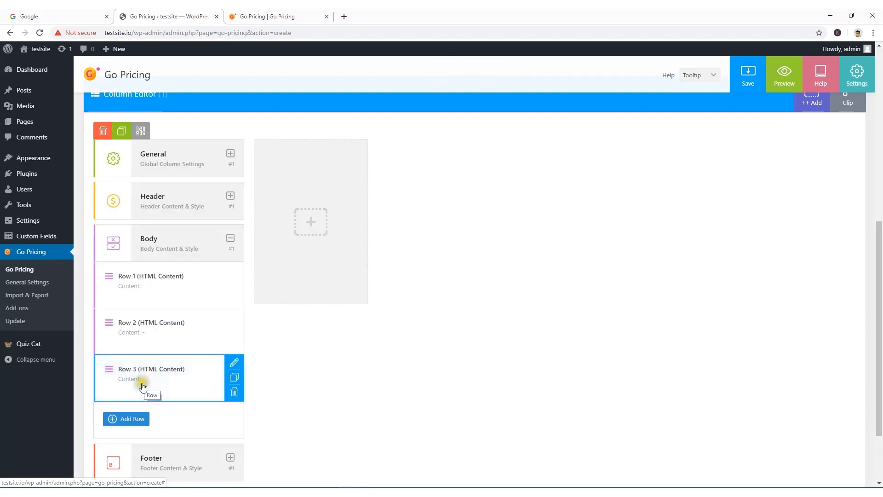
click(123, 417)
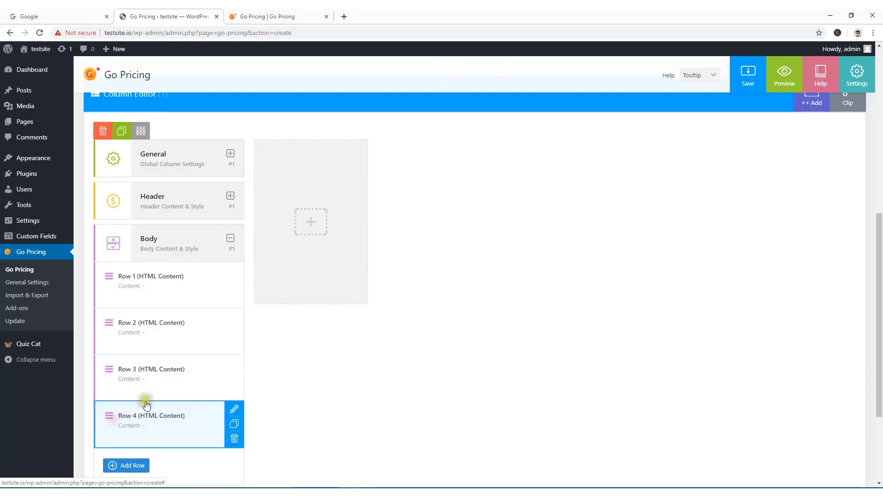
scroll(129, 419, down, 3)
click(121, 330)
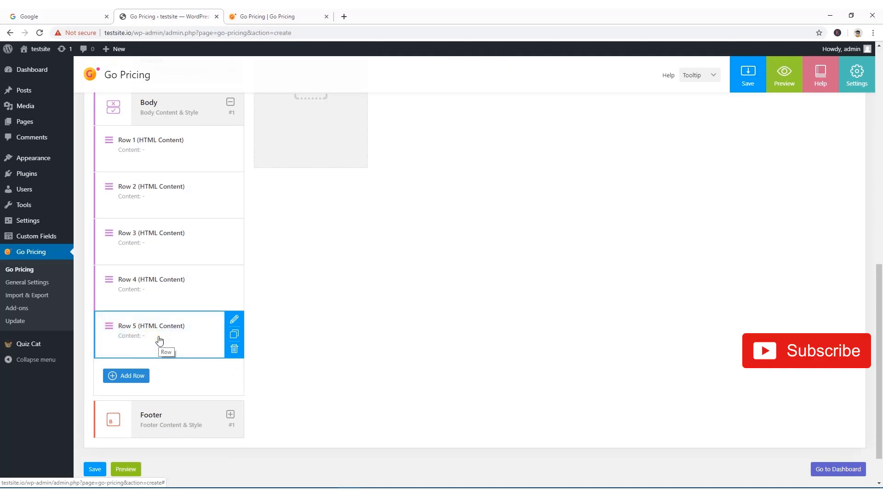
scroll(156, 271, up, 1)
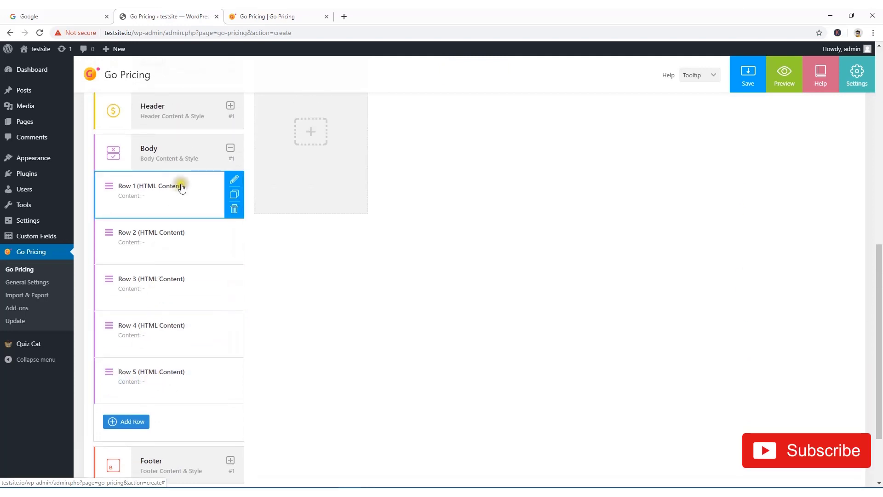
Open the settings of Body Row 1 and fill its content with "10 GB SSD Storage", copied from Text.txt in Notepad++
click(145, 185)
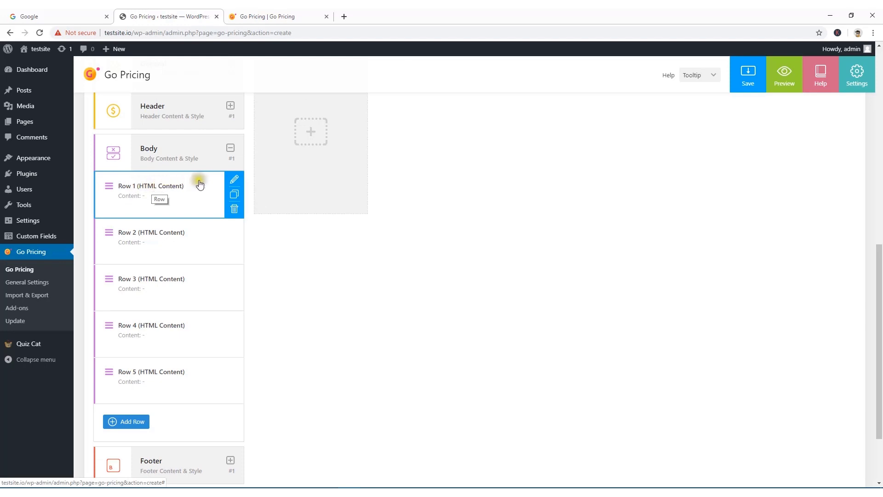
click(237, 182)
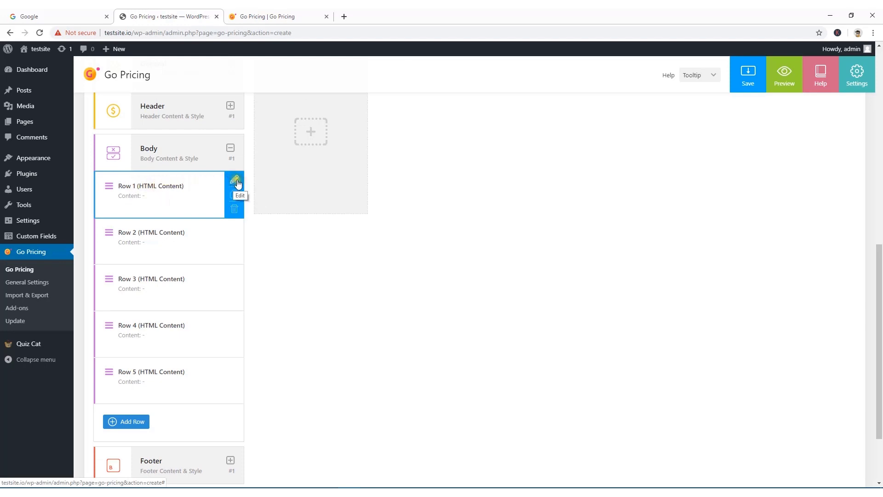
click(235, 210)
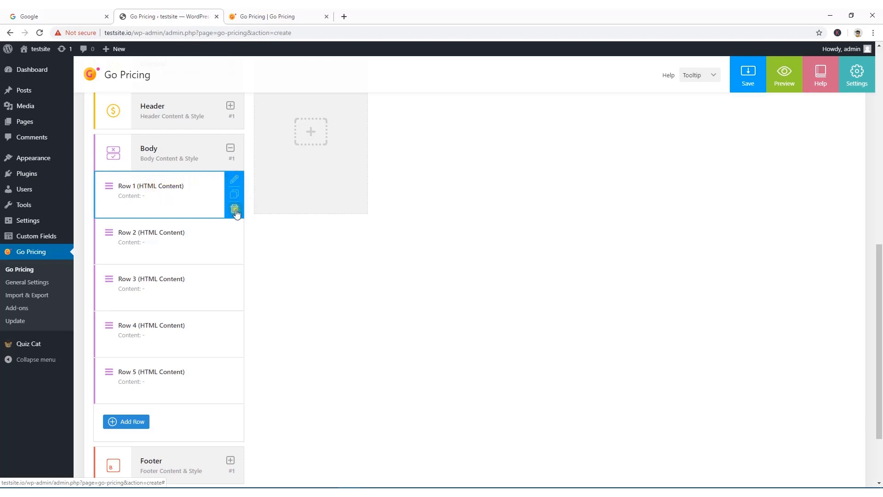
click(236, 181)
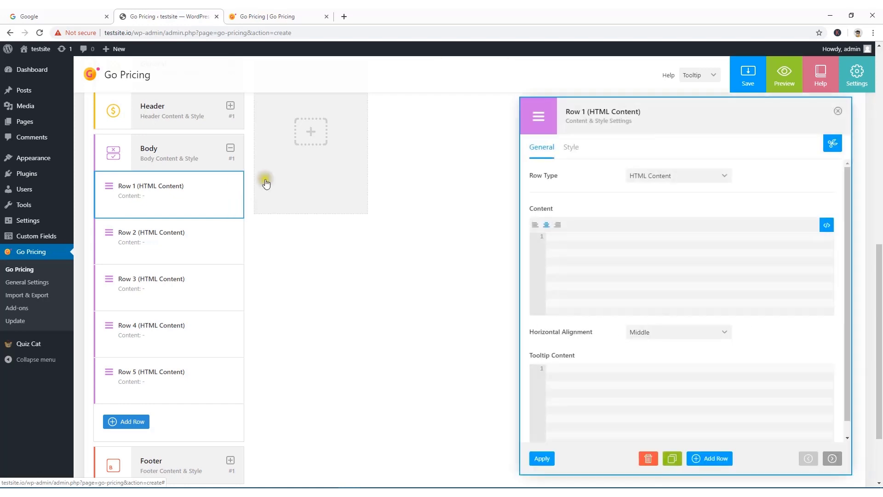
click(593, 239)
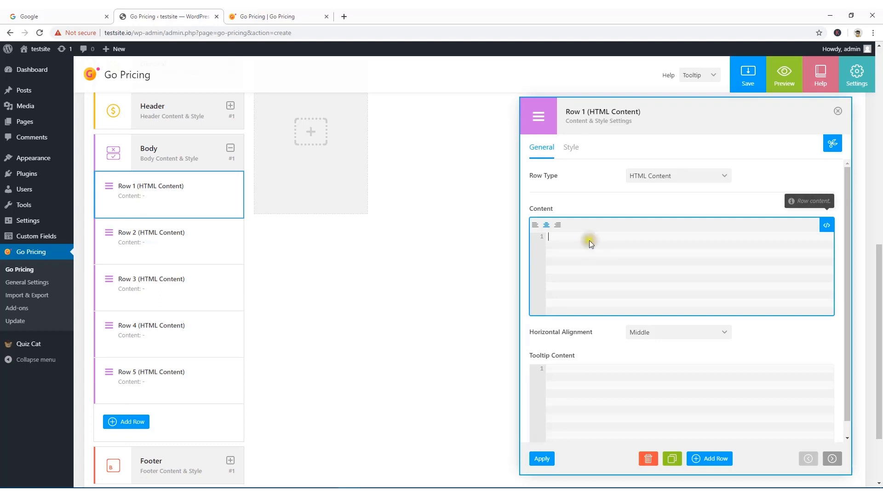
key(alt+Tab)
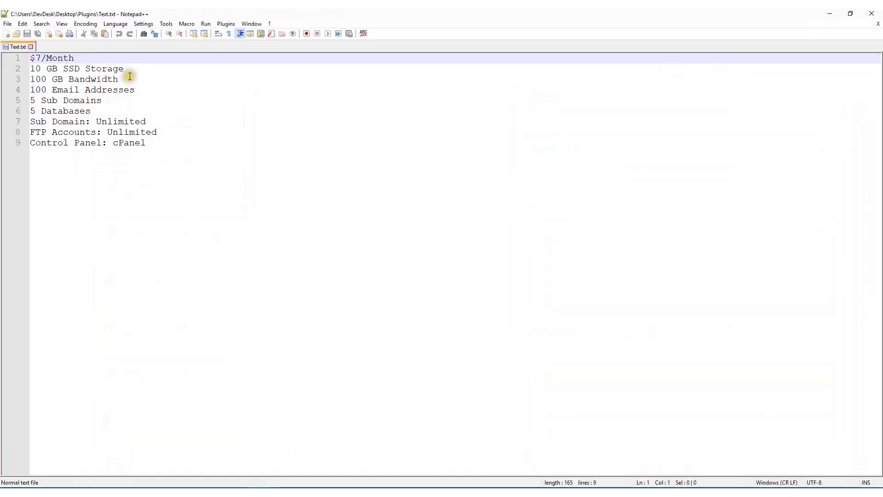
drag(127, 68, 28, 70)
key(ctrl+c)
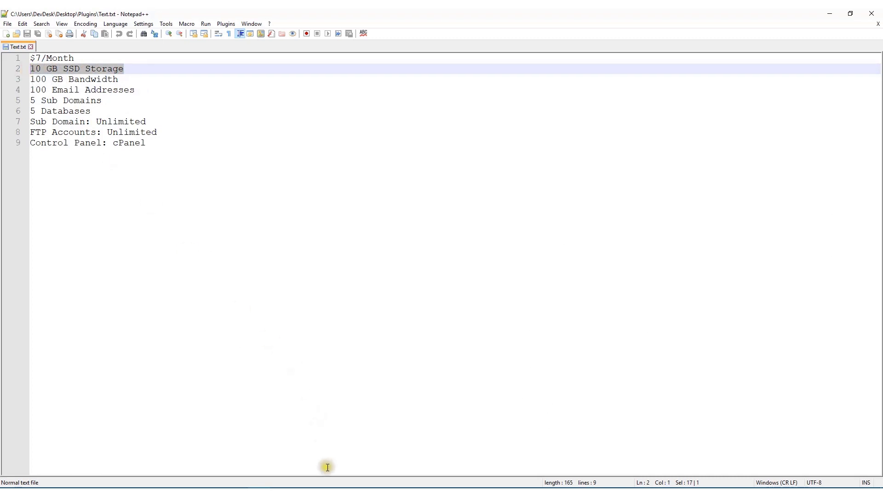
key(alt+Tab)
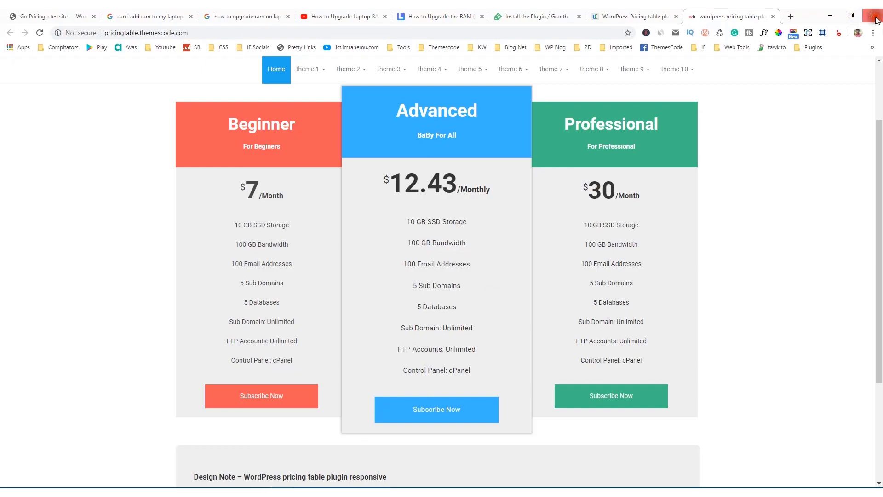
key(alt+Tab)
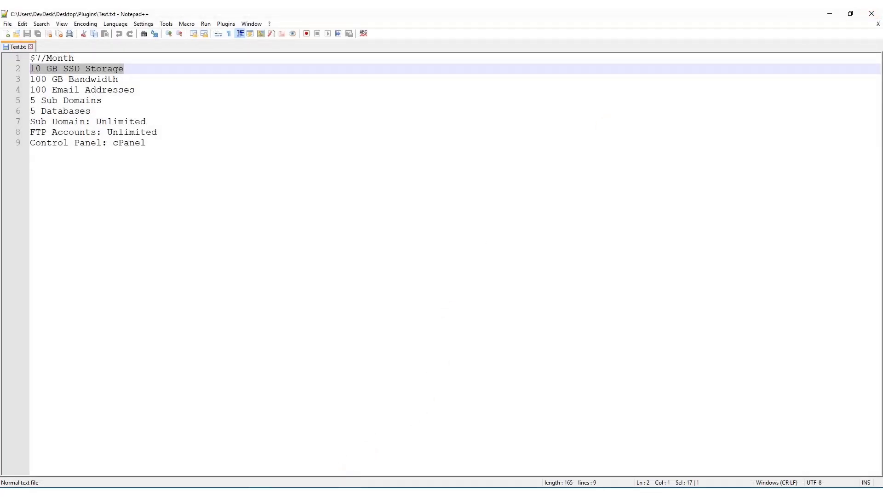
key(alt+Tab)
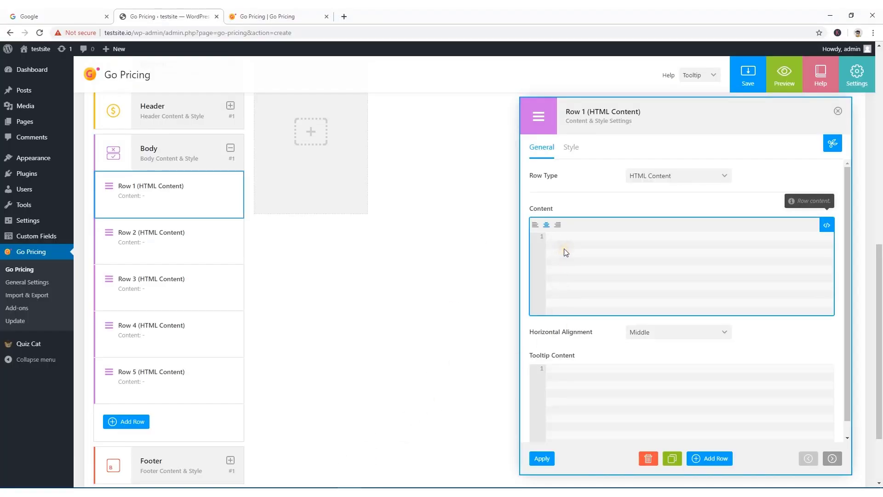
key(ctrl+v)
Set Row 1's tooltip content to SSD, then apply and close the row settings
double_click(573, 236)
click(566, 373)
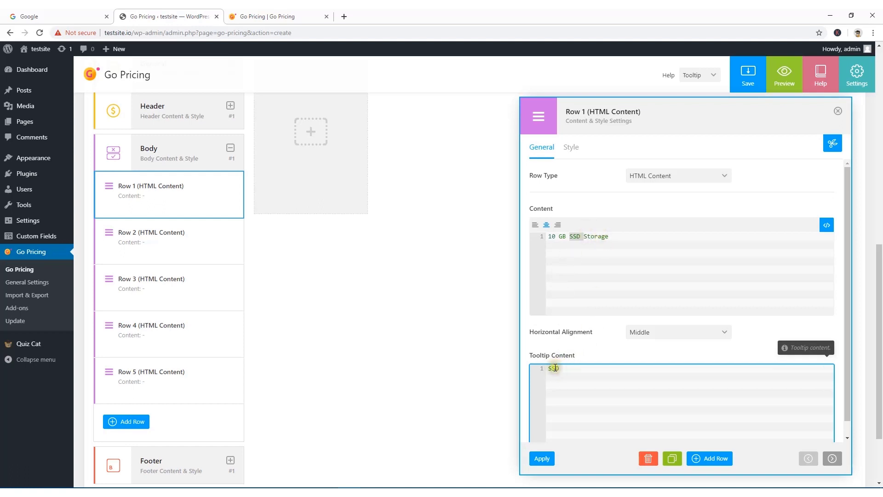
click(549, 457)
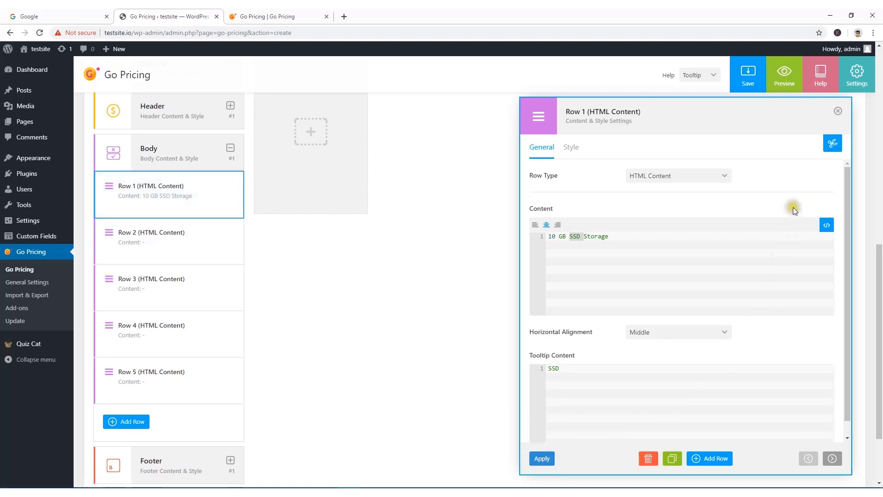
click(838, 112)
Open the settings of Body Row 2 and fill its content with "100 GB Bandwidth", copied from Text.txt in Notepad++
mouse_move(187, 236)
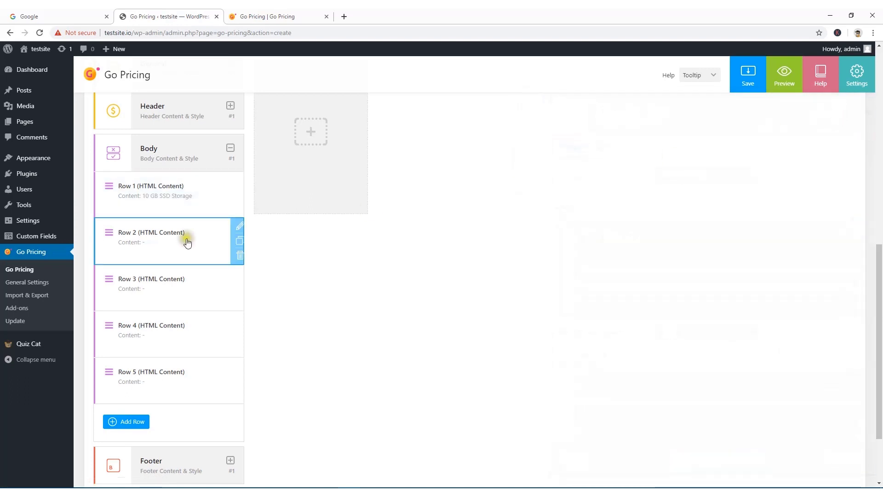
click(233, 230)
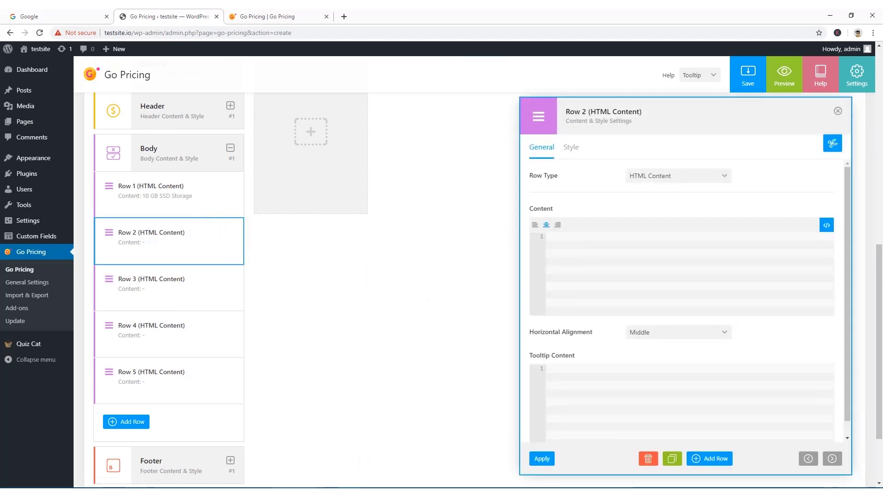
key(alt+Tab)
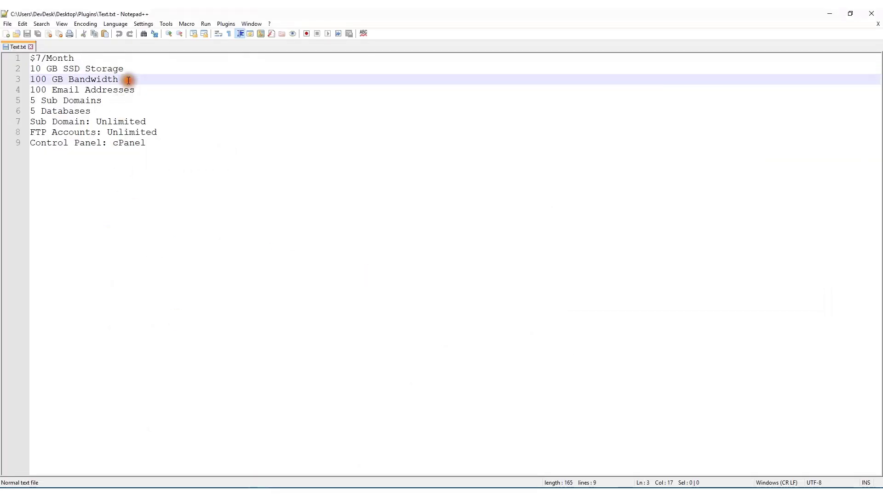
drag(127, 79, 31, 79)
key(ctrl+c)
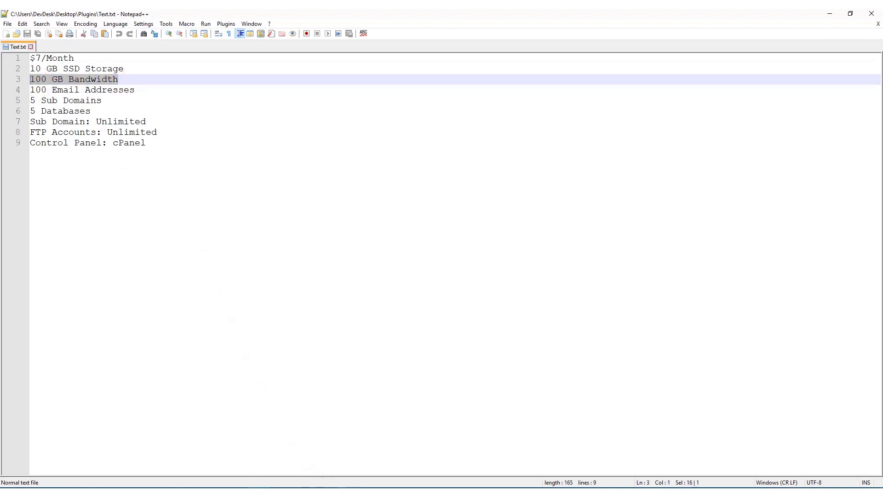
click(350, 487)
click(558, 242)
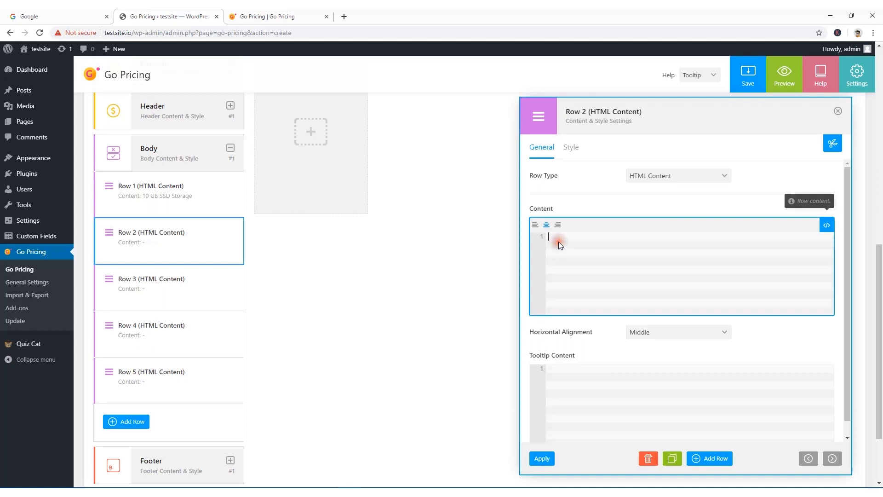
key(ctrl+v)
Set Row 2's tooltip content to Bandwidth, check the horizontal alignment options, then apply and close the row settings
double_click(577, 236)
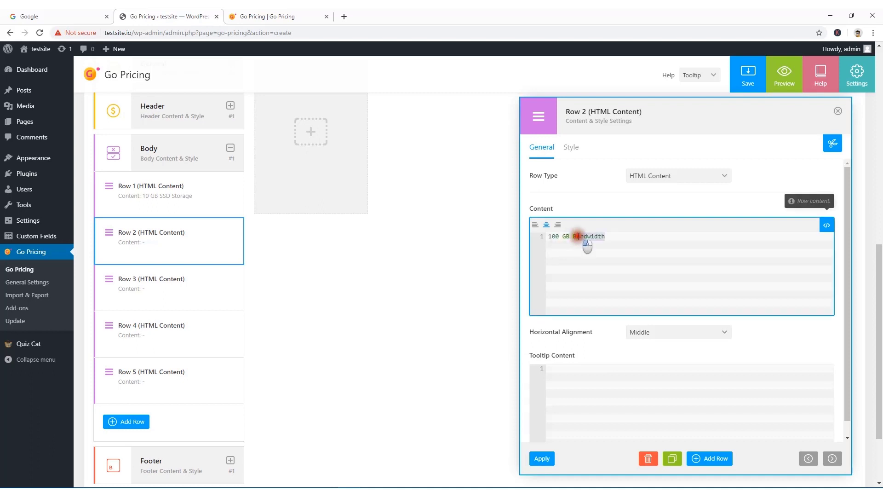
click(559, 371)
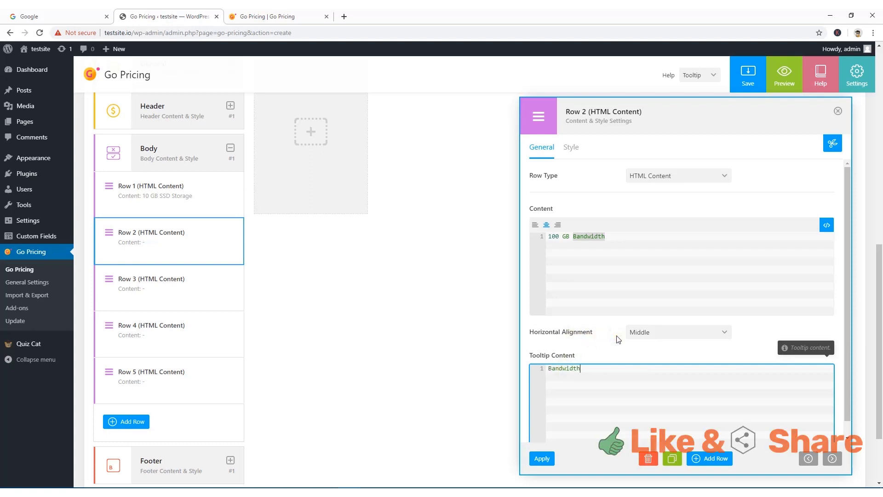
click(650, 335)
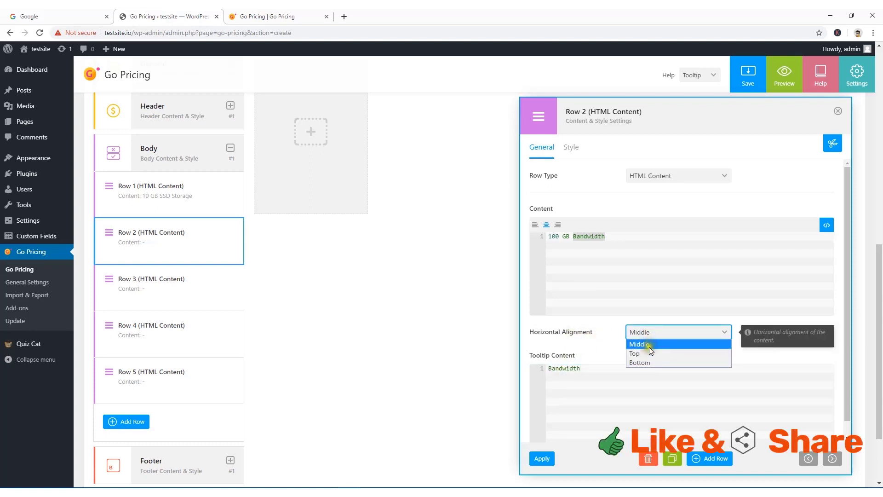
click(611, 337)
click(543, 459)
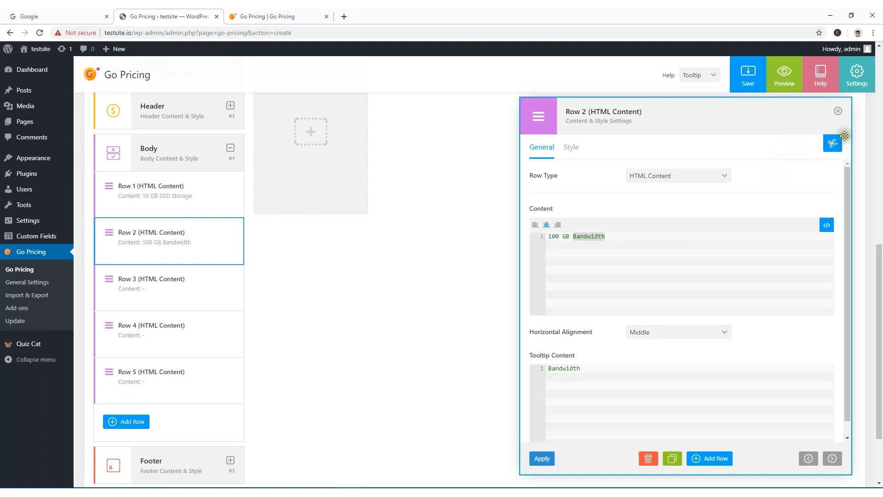
click(838, 111)
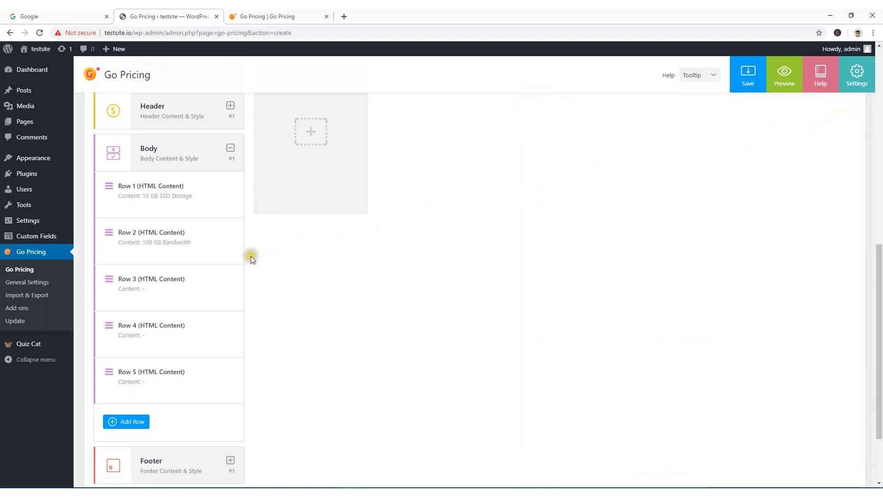
Open the settings of Body Row 3 and fill its content with "100 Email Addresses", copied from Text.txt in Notepad++
click(235, 274)
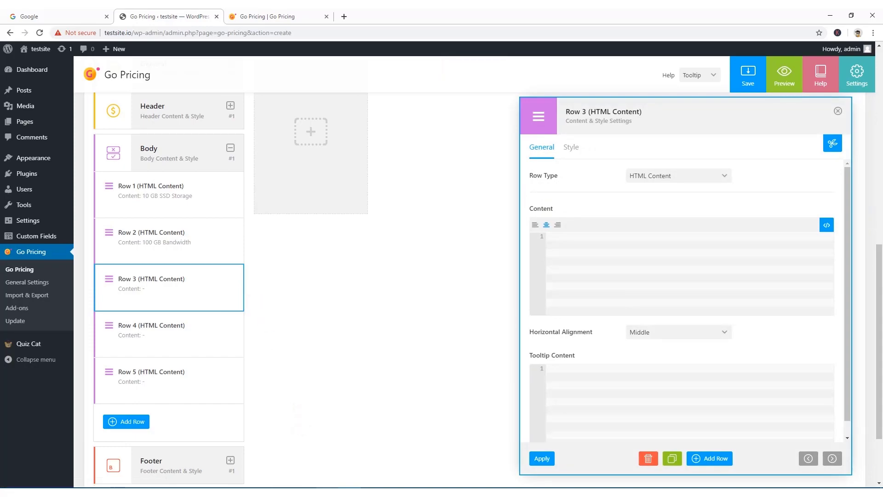
key(alt+Tab)
click(143, 90)
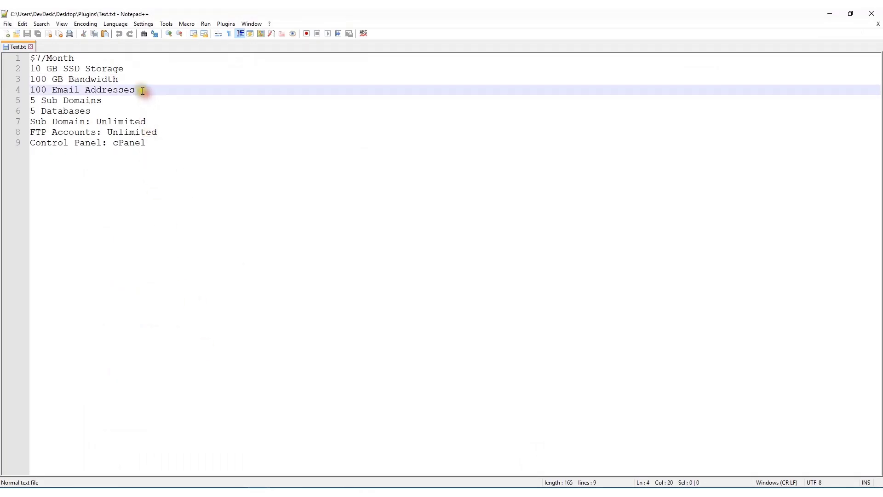
drag(143, 91, 24, 88)
key(ctrl+c)
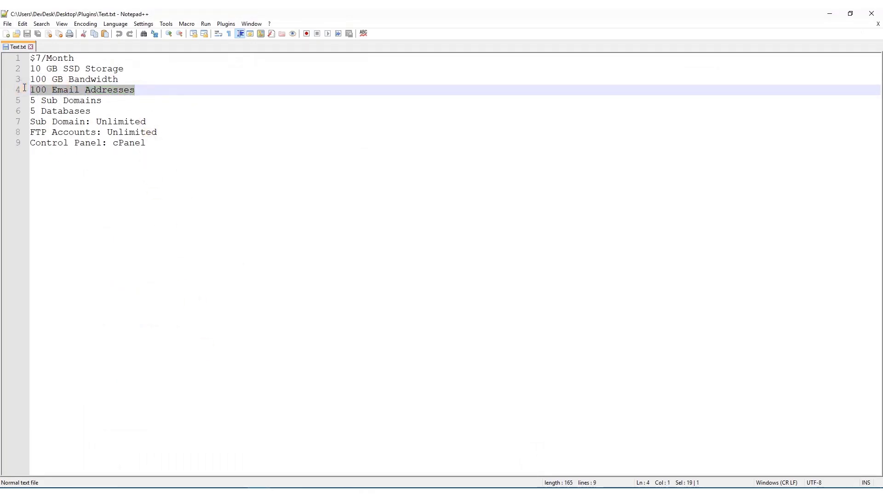
key(alt+Tab)
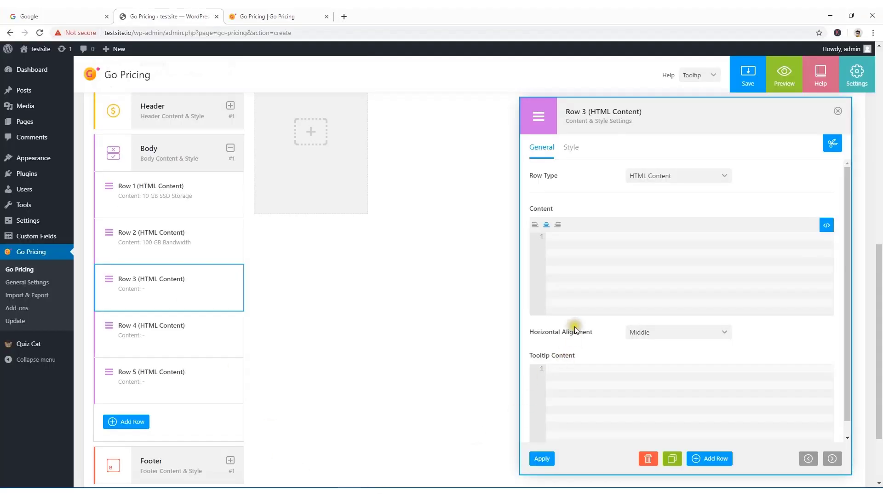
click(569, 254)
key(ctrl+v)
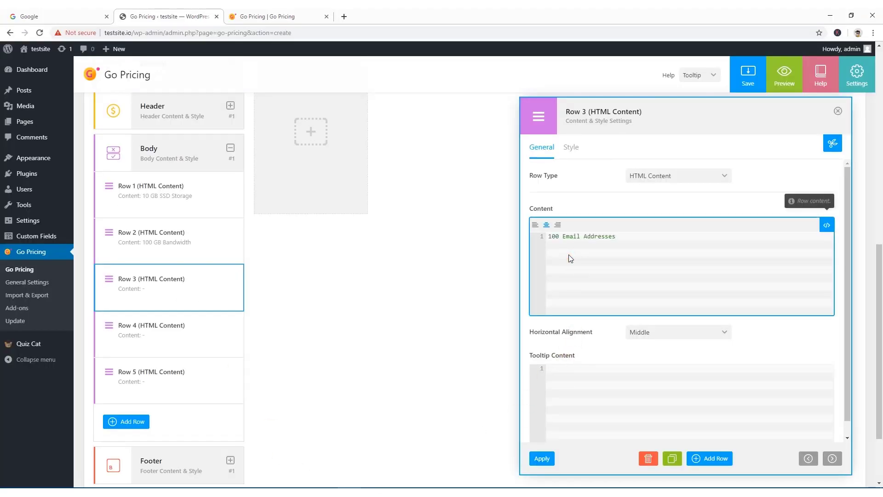
Set Row 3's tooltip content to Email, then apply and close the row settings
double_click(573, 237)
click(567, 376)
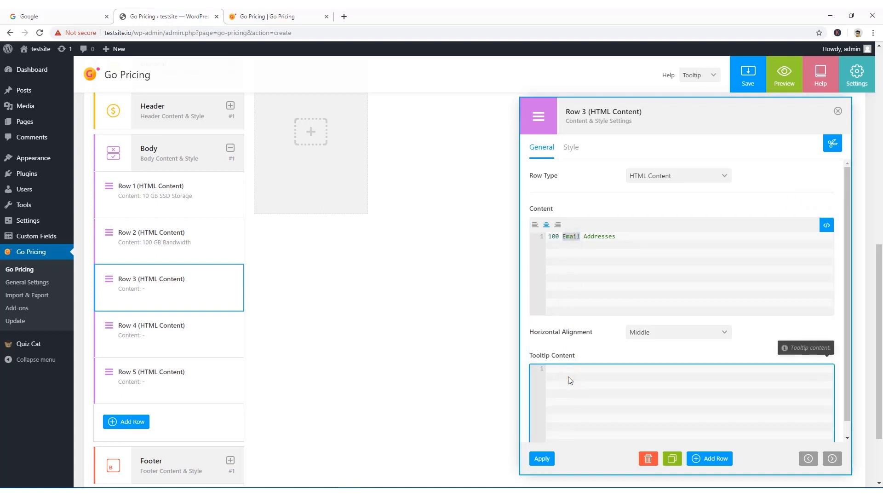
click(538, 458)
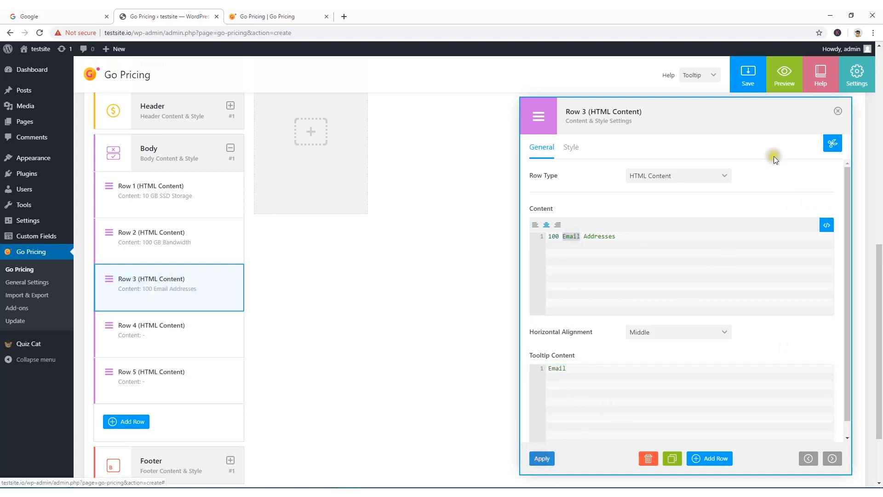
click(837, 114)
Open the settings of Body Row 4 and fill its content with "5 Sub Domains", copied from Text.txt in Notepad++
mouse_move(181, 329)
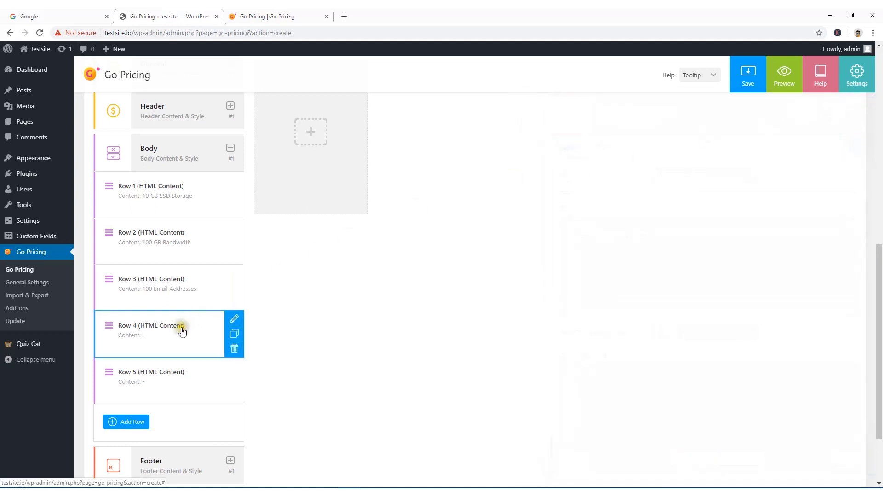
click(234, 320)
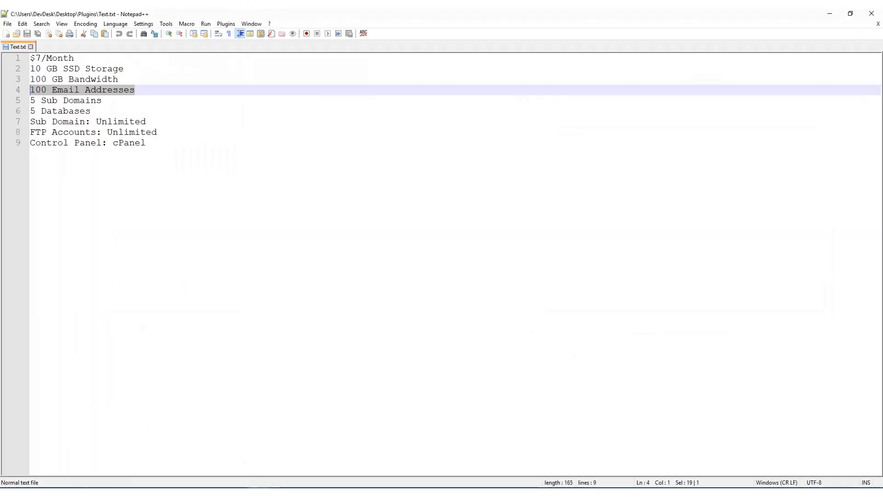
click(255, 485)
drag(101, 101, 16, 106)
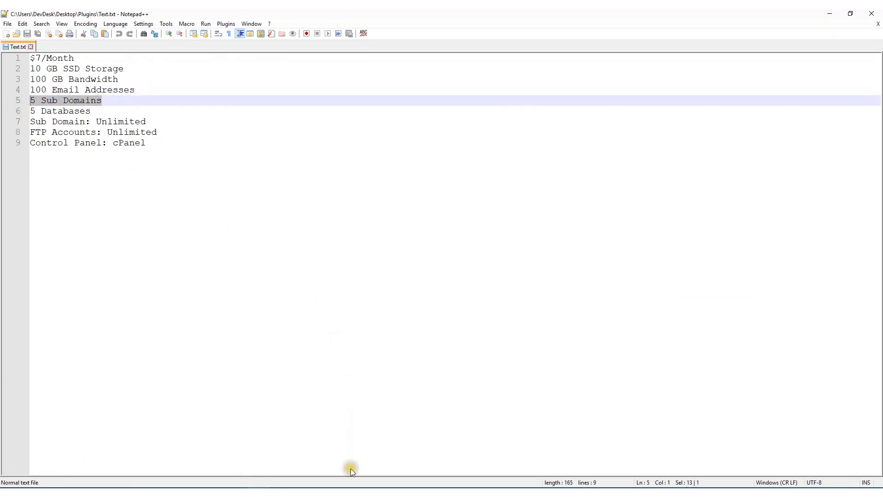
click(350, 487)
click(569, 250)
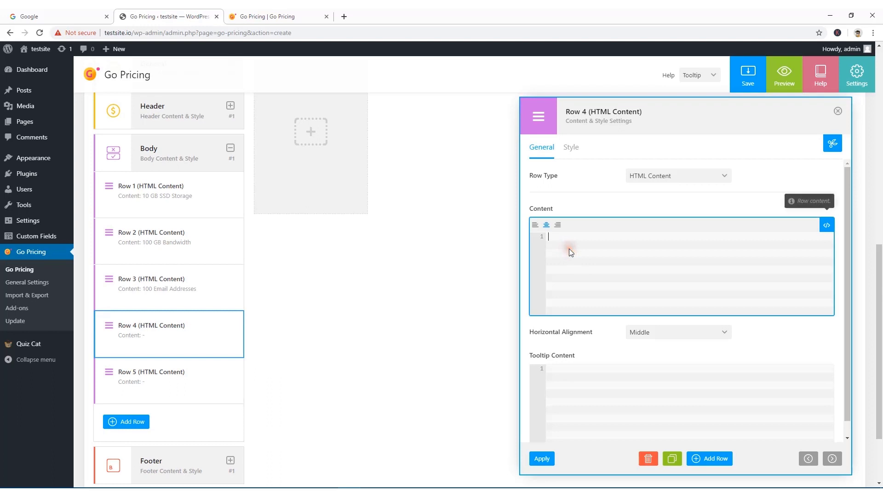
Set Row 4's tooltip content to Domains, then apply and close the row settings
click(566, 367)
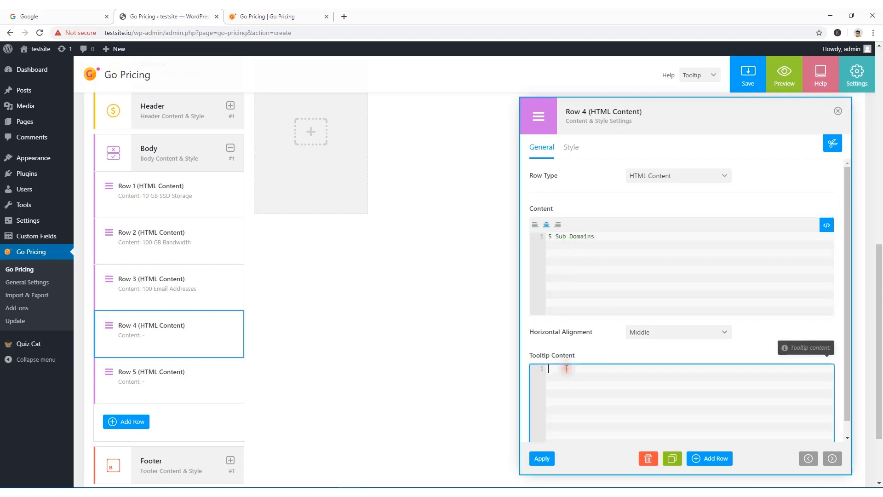
drag(570, 368, 504, 369)
key(BackSpace)
click(541, 459)
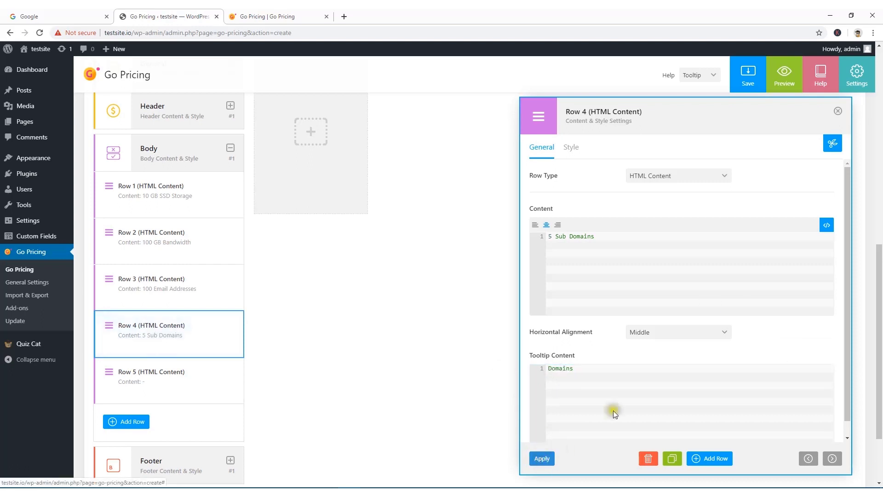
click(838, 111)
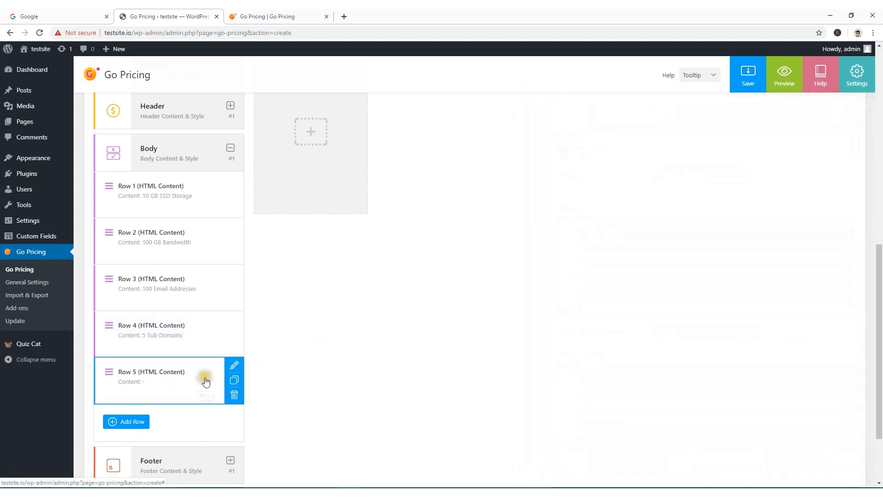
Open the settings of Body Row 5 and fill its content with "5 Databases", copied from Text.txt in Notepad++
click(234, 368)
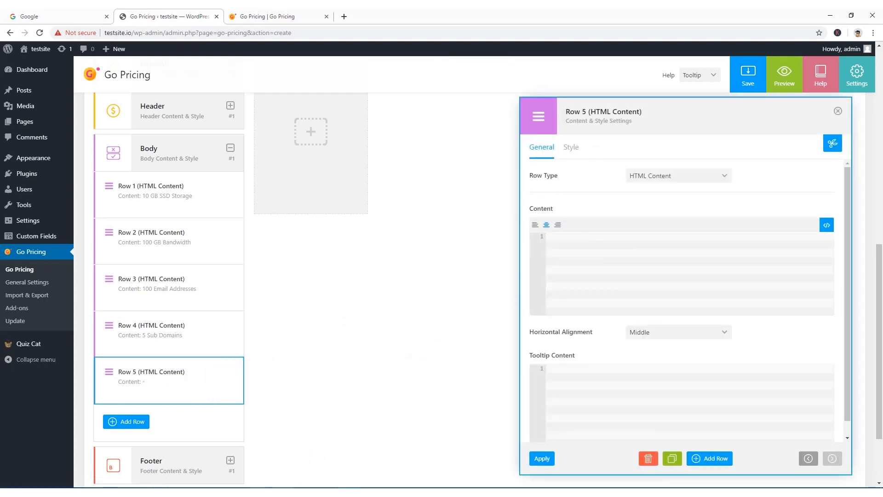
key(alt+Tab)
click(22, 111)
key(ctrl+c)
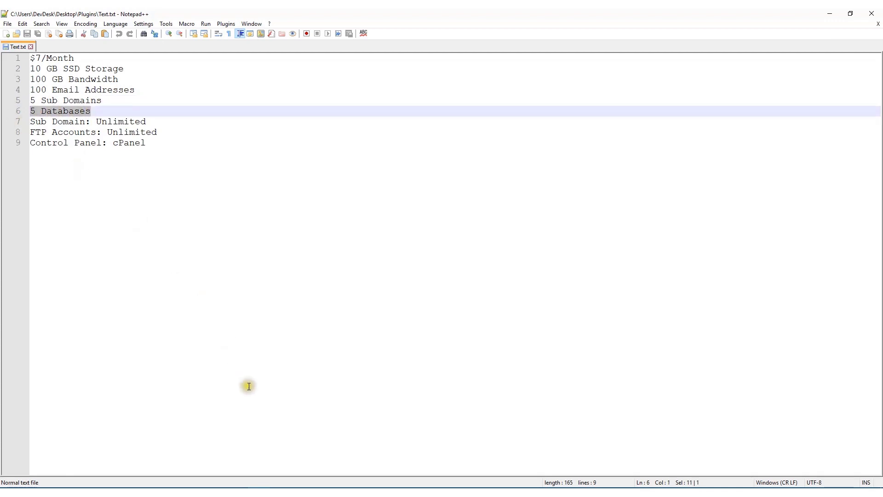
click(339, 480)
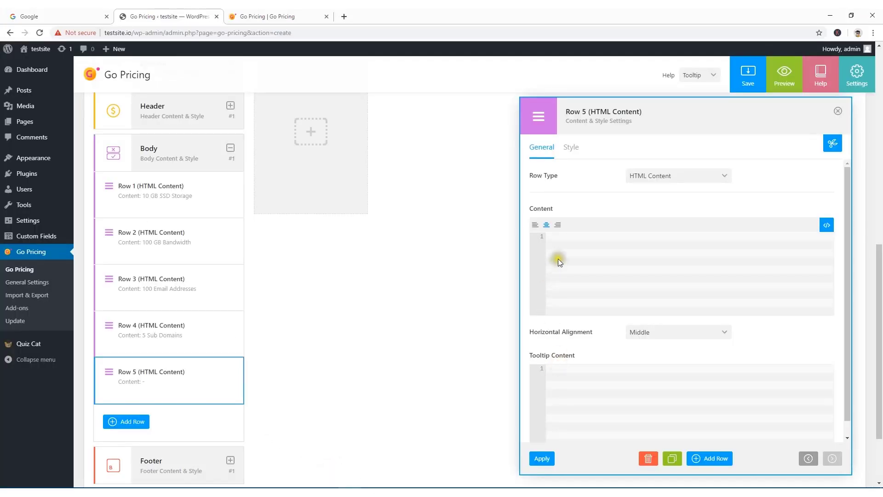
click(560, 253)
key(ctrl+v)
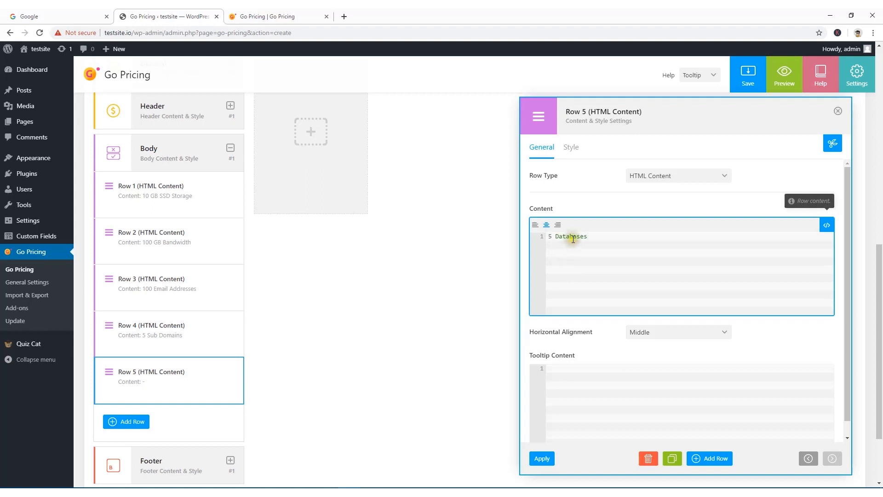
Set Row 5's tooltip content to Databases, then apply and close the row settings
double_click(573, 238)
click(571, 384)
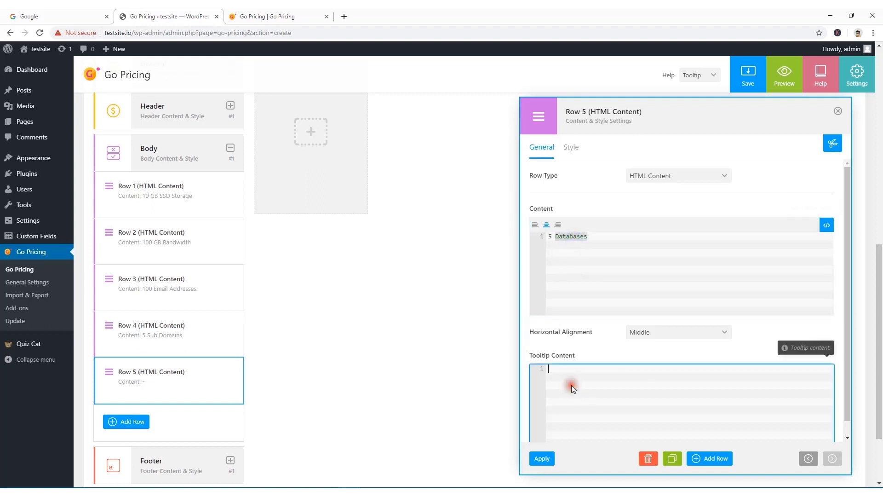
key(ctrl+v)
click(555, 368)
key(Delete)
key(Delete)
click(536, 464)
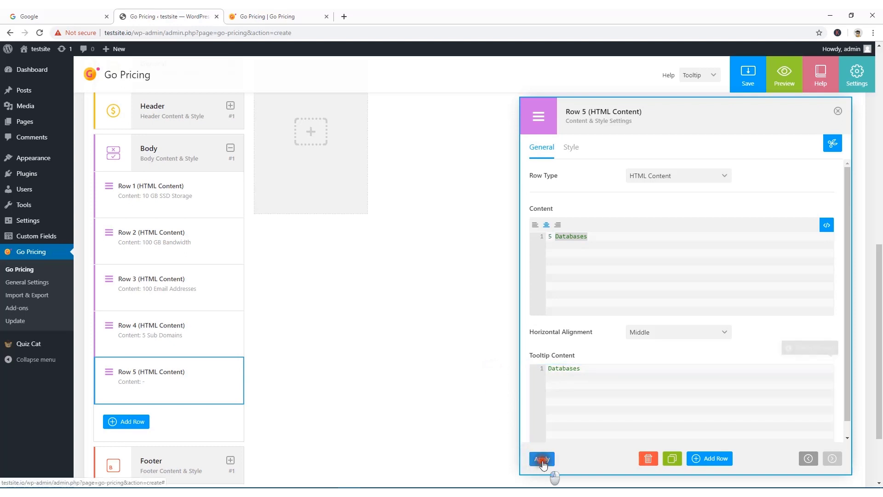
click(838, 111)
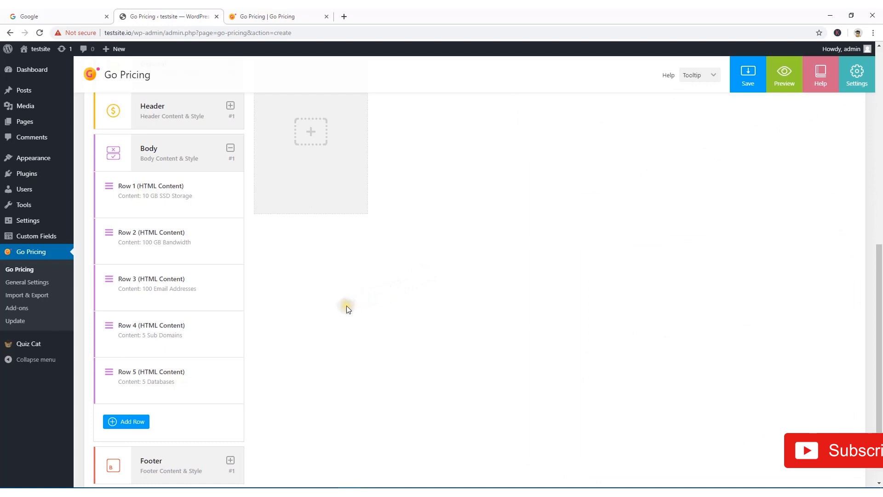
Try to preview the pricing table, then save it and dismiss the notification
scroll(346, 305, up, 4)
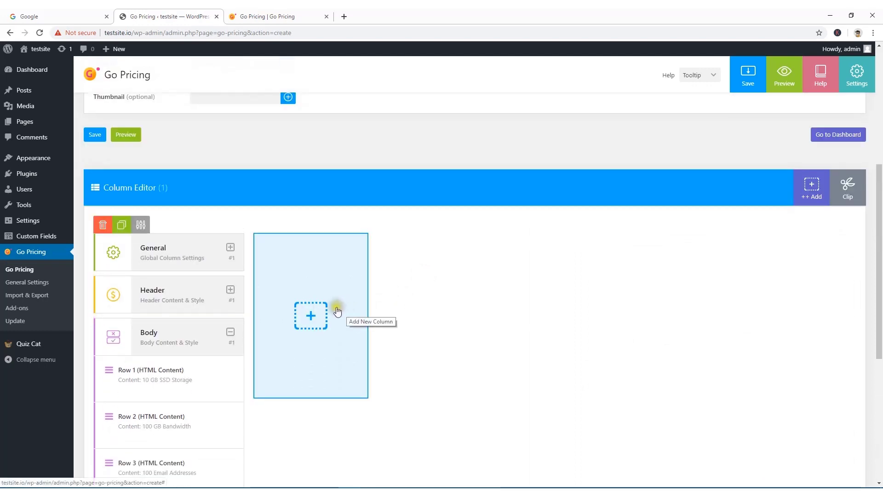
scroll(191, 331, down, 6)
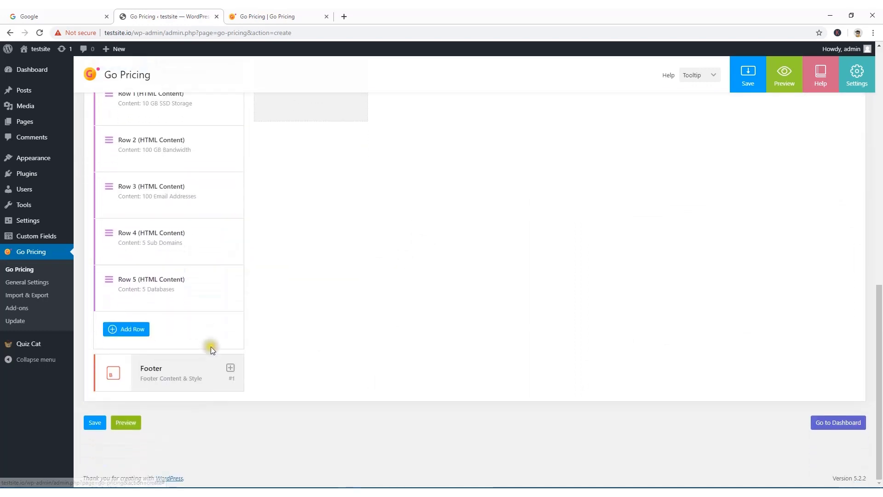
click(126, 424)
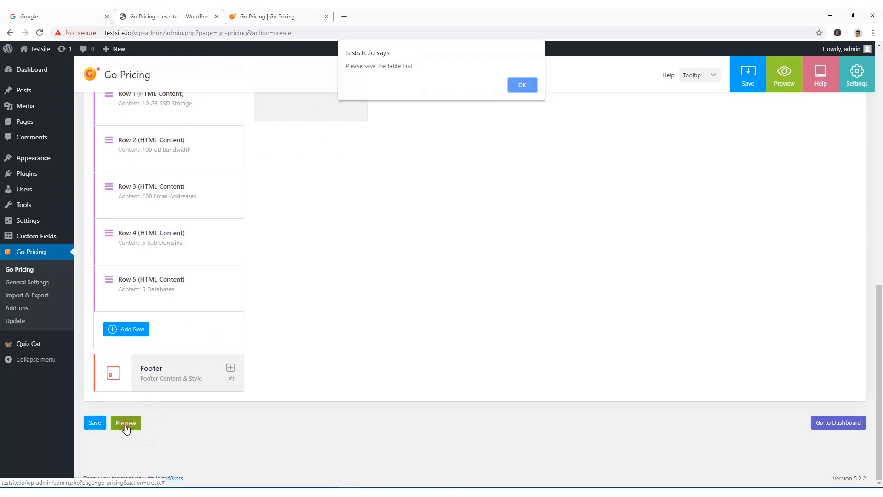
click(519, 86)
click(94, 426)
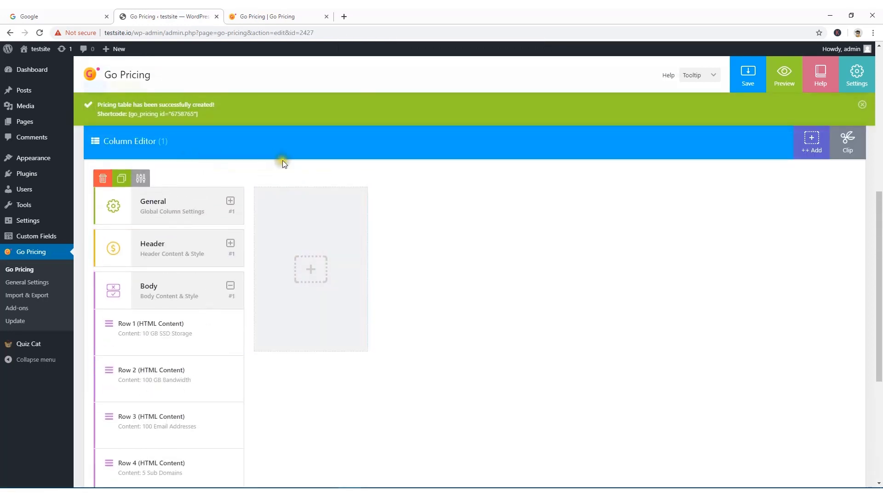
click(861, 104)
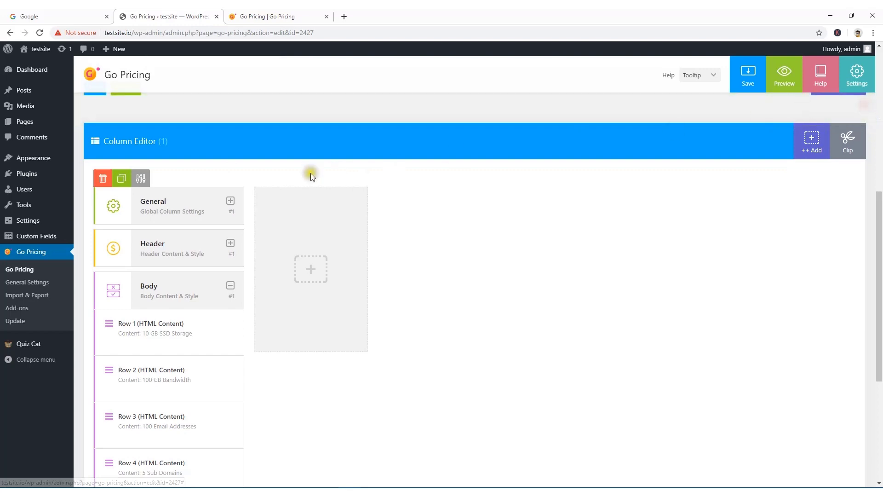
Open the live preview of Test Table, check the body rows and their tooltips, and close the preview
scroll(276, 184, up, 4)
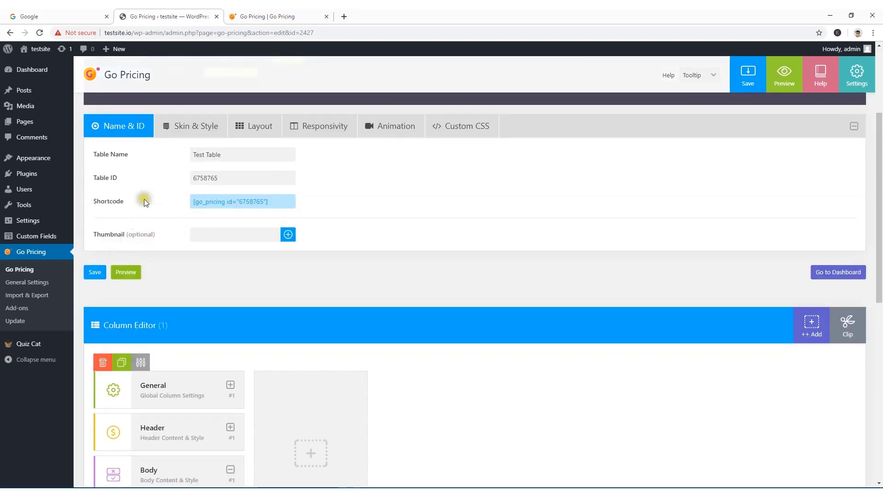
click(127, 273)
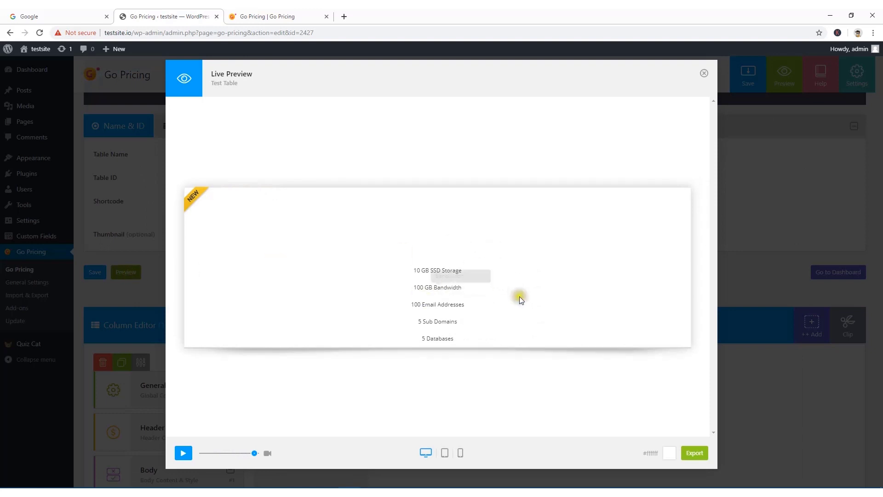
mouse_move(445, 281)
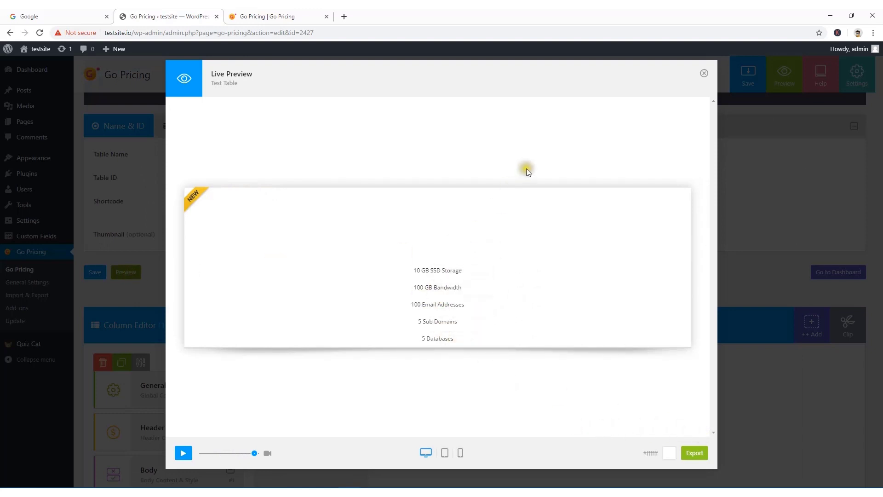
click(703, 73)
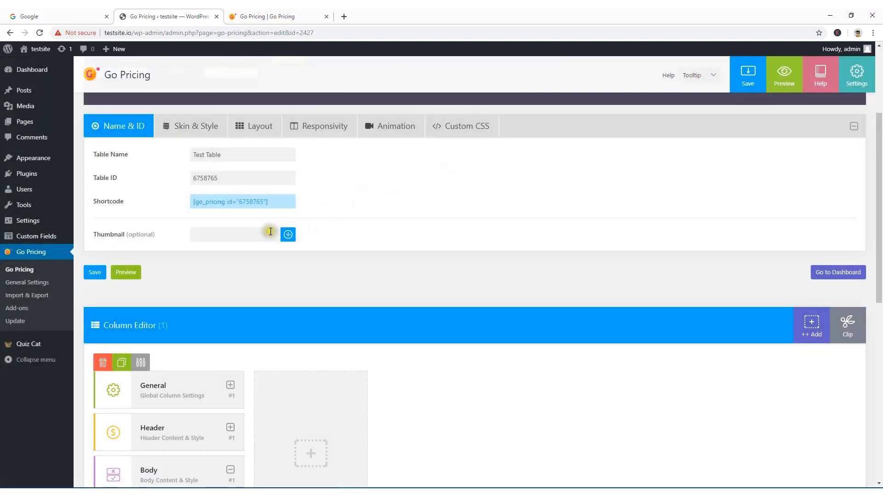
Expand the column's Footer section, add a button row to it, and open that row's settings
scroll(220, 233, down, 9)
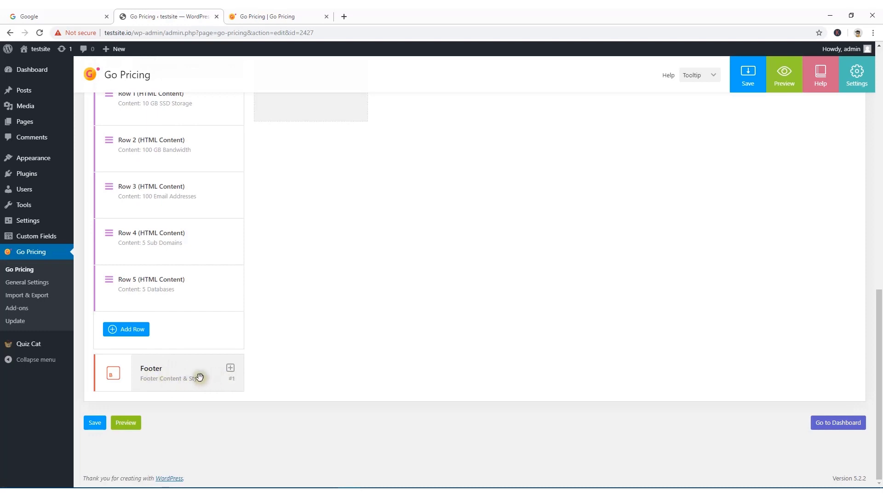
click(231, 370)
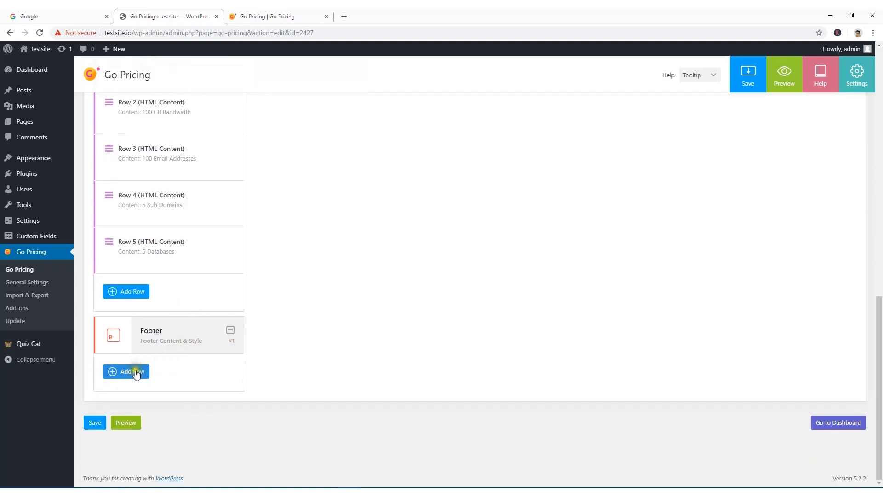
click(136, 373)
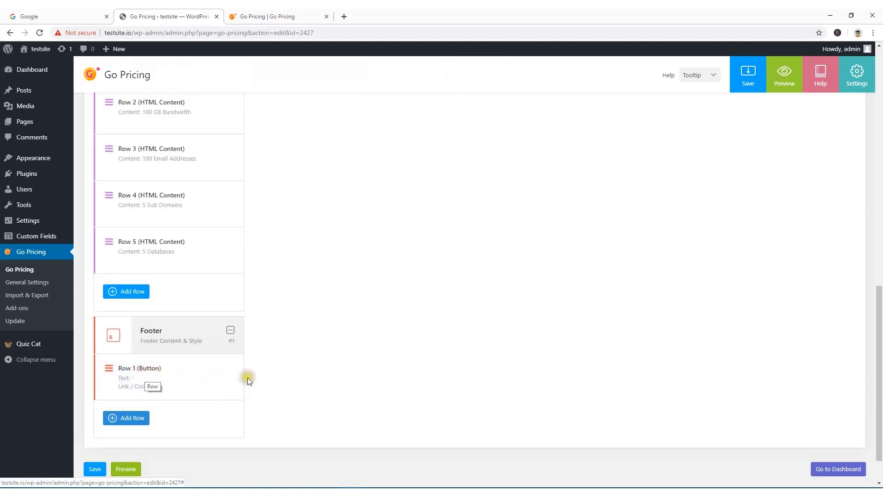
click(233, 365)
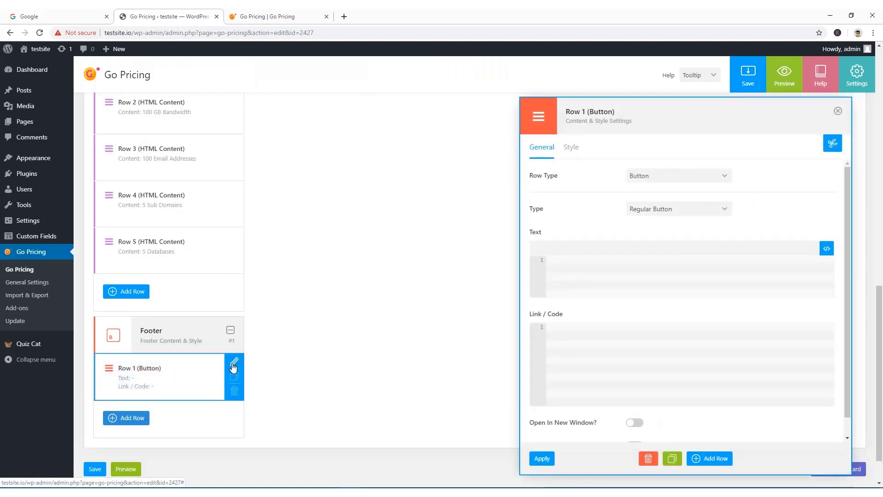
Examine the plan buttons in the sample pricing table on the Go Pricing website, then return to the WordPress table editor
click(276, 16)
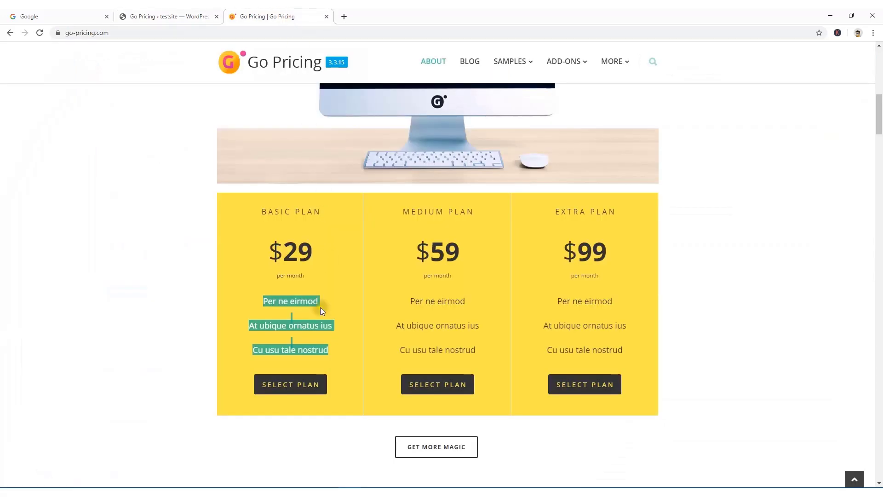
click(160, 369)
scroll(258, 331, down, 4)
scroll(324, 281, up, 3)
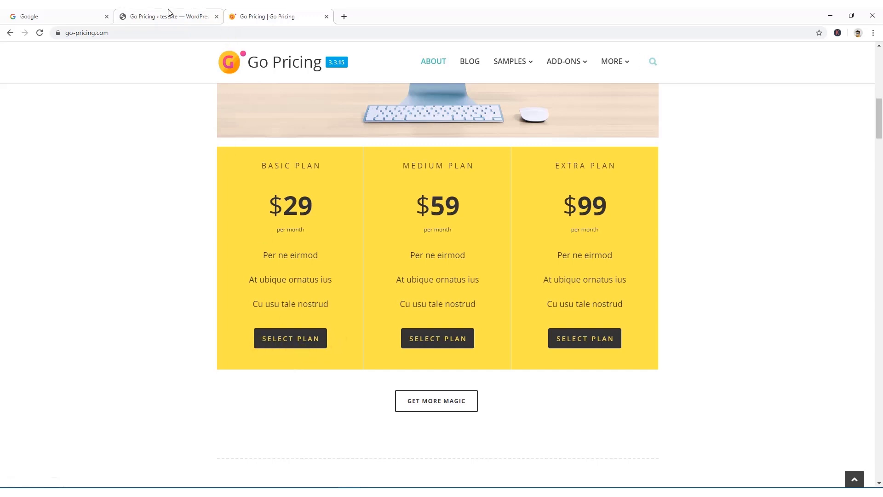
click(128, 13)
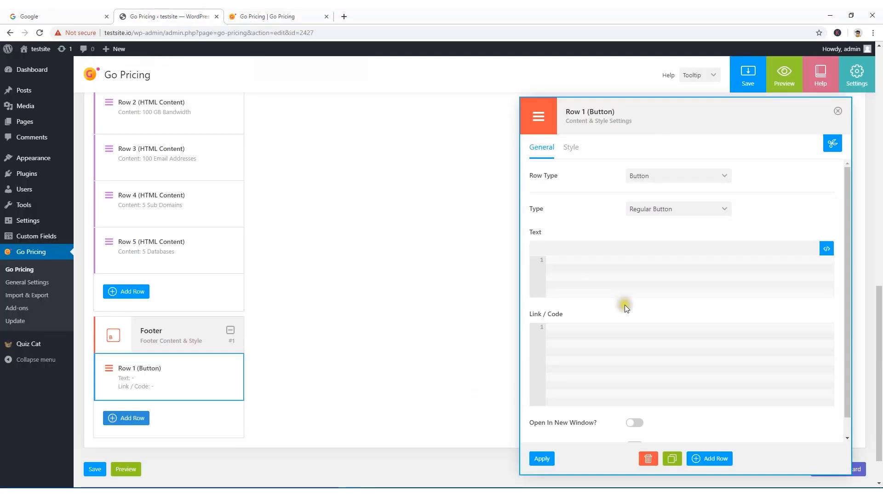
Set the text of the footer's button row to "Purchase"
click(563, 258)
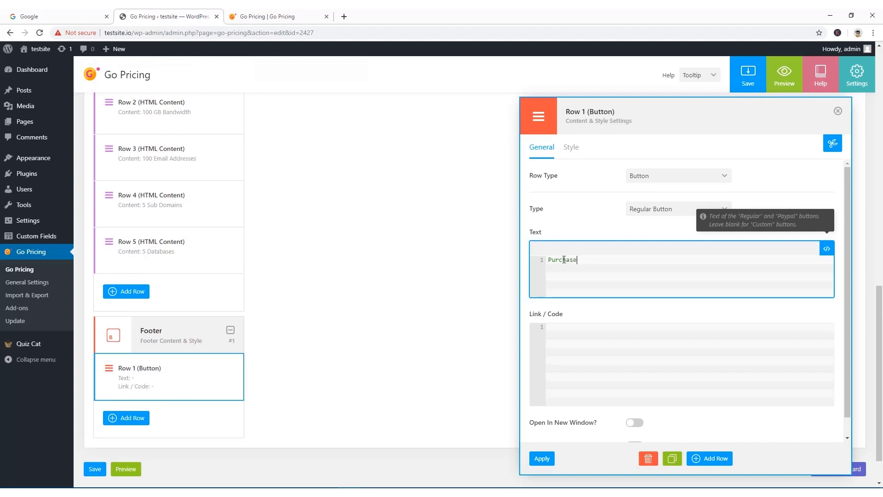
text(Purchase)
drag(580, 261, 546, 260)
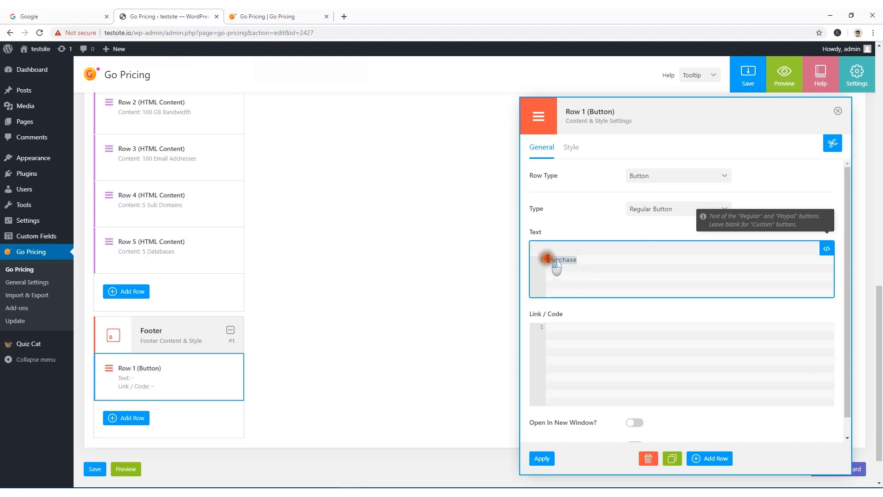
click(554, 326)
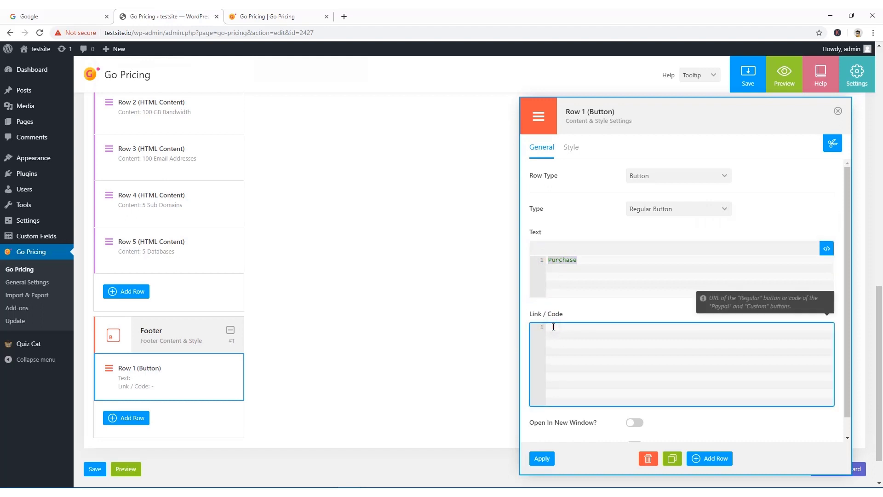
click(276, 12)
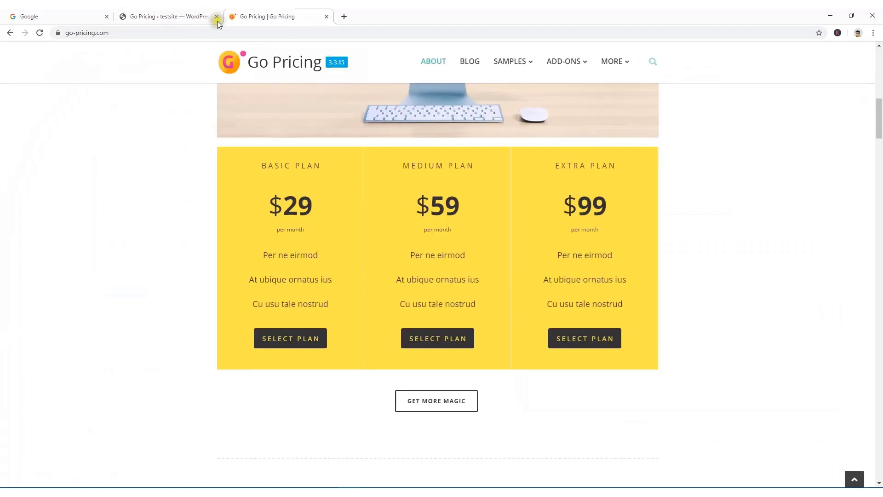
click(118, 36)
key(ctrl+c)
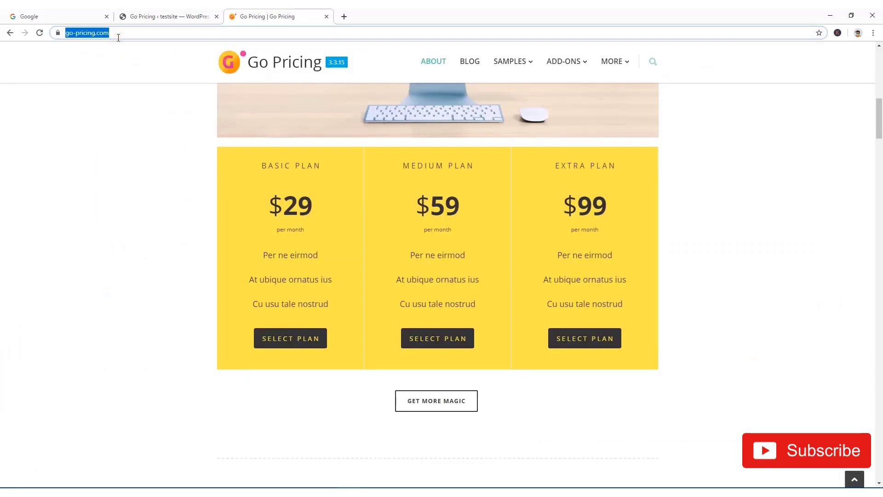
click(142, 14)
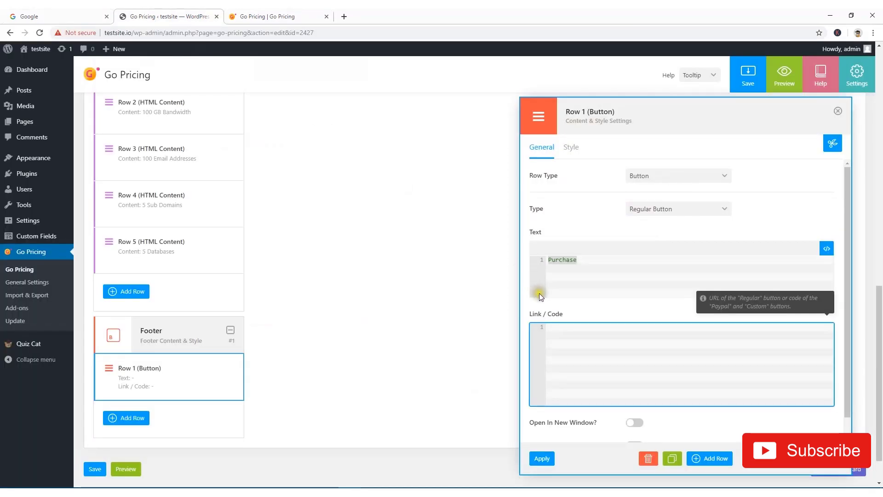
key(ctrl+v)
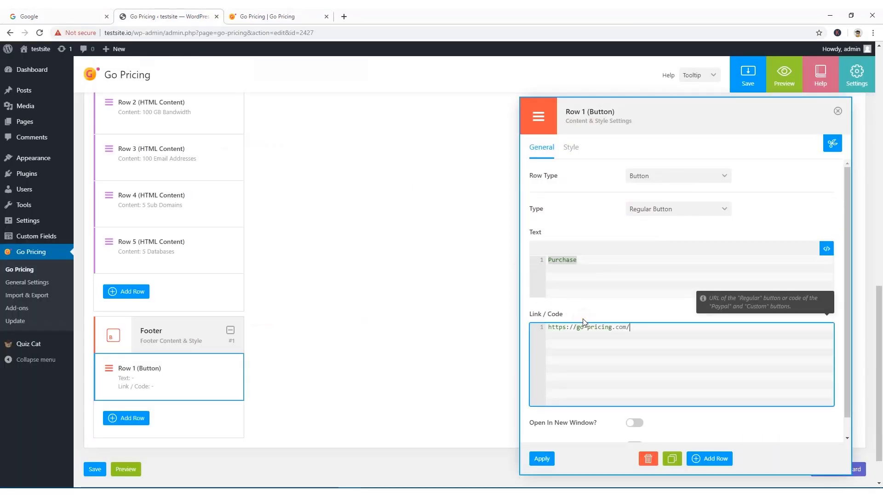
click(541, 458)
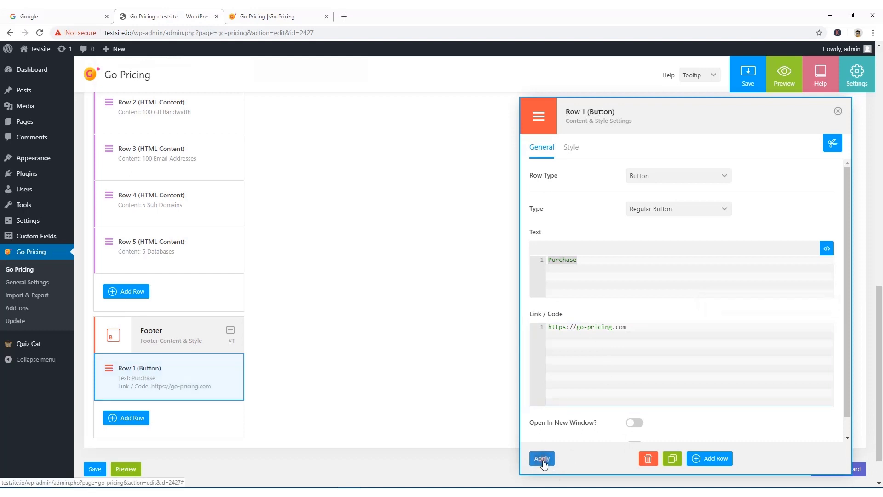
Make the Purchase button's link open in a new window and be nofollow, apply the changes, and close the row settings
scroll(667, 376, down, 1)
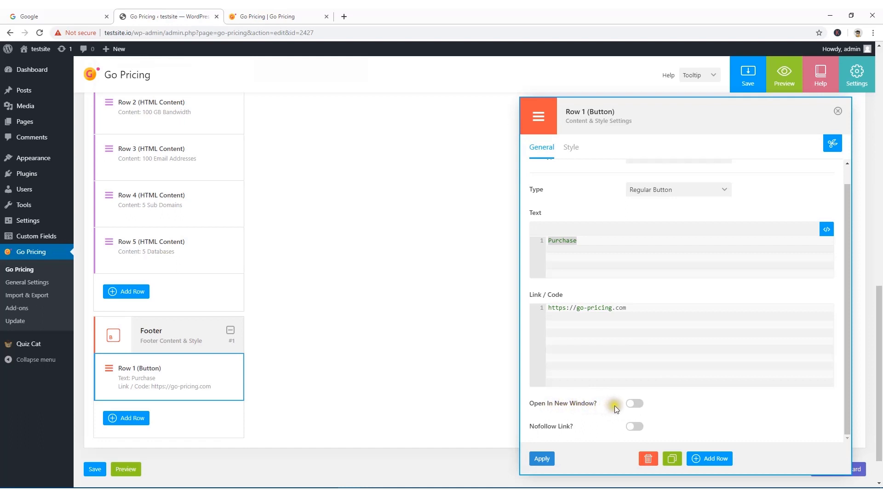
click(576, 241)
key(BackSpace)
click(629, 404)
click(634, 426)
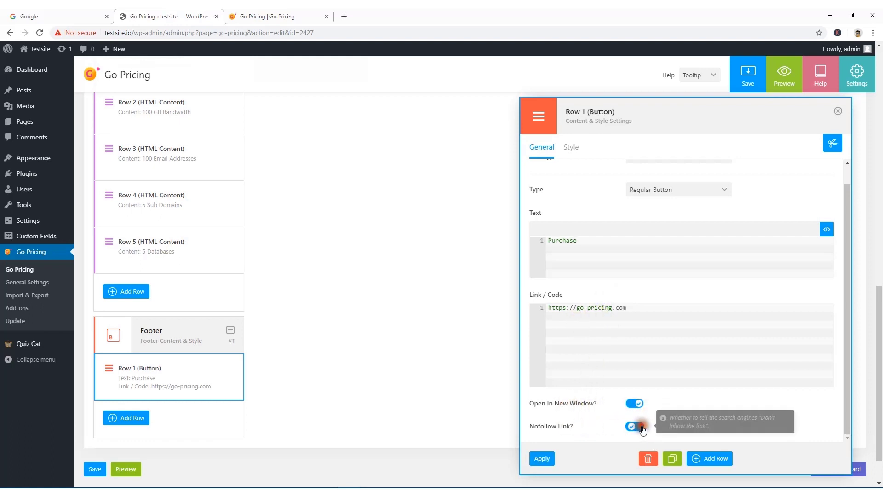
click(542, 459)
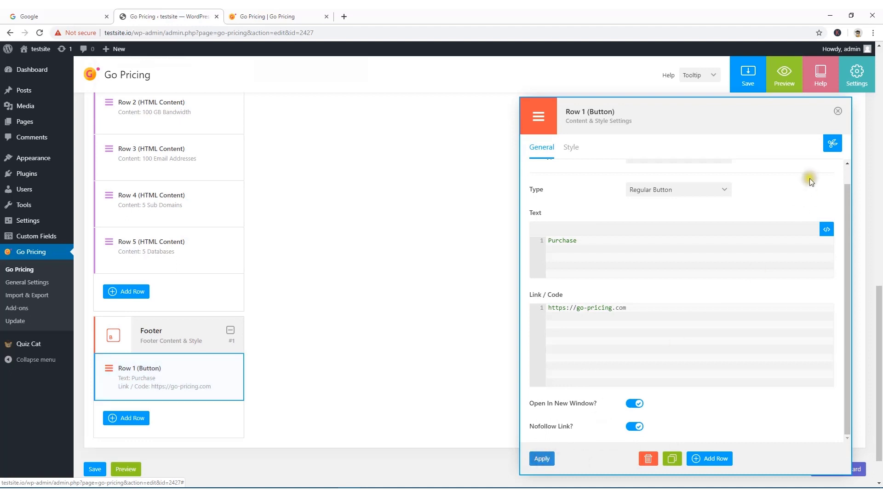
click(837, 112)
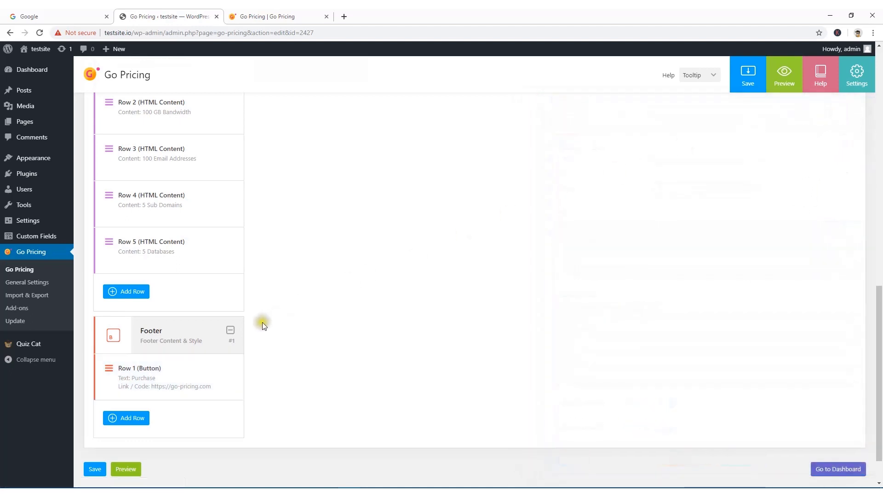
Check Test Table in the live preview, close the preview, and save the table
scroll(199, 387, down, 1)
click(129, 422)
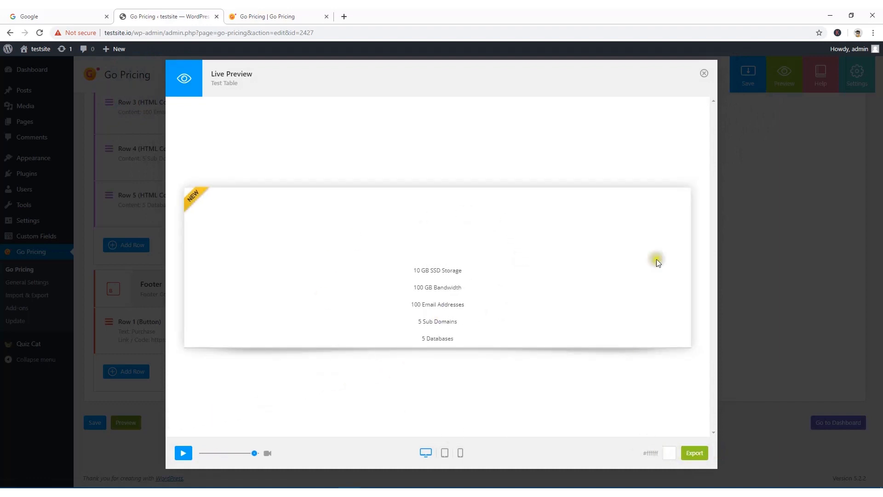
click(704, 74)
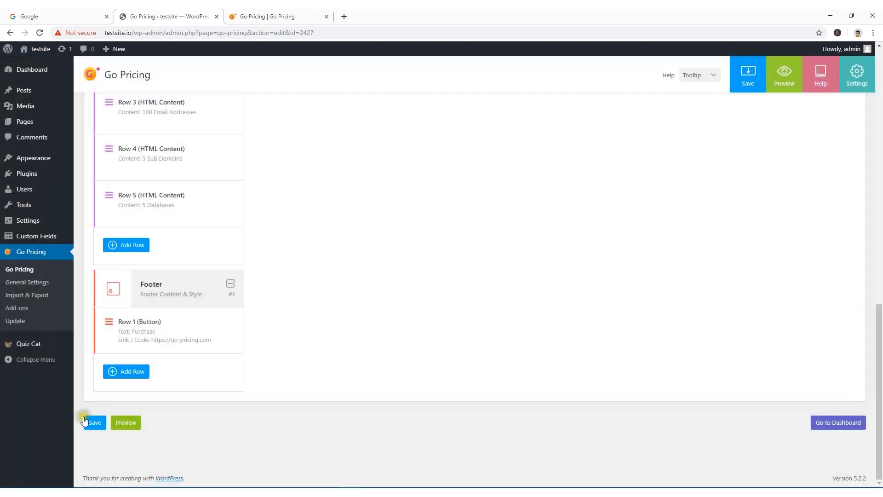
click(95, 423)
click(129, 424)
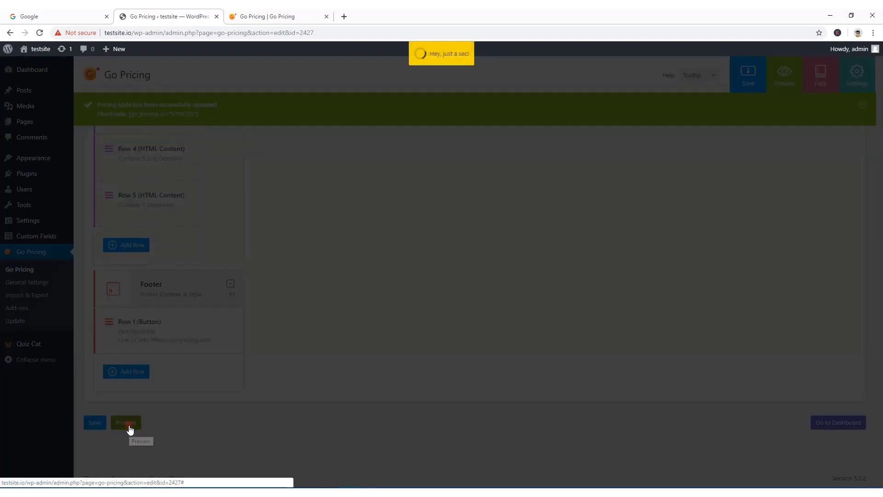
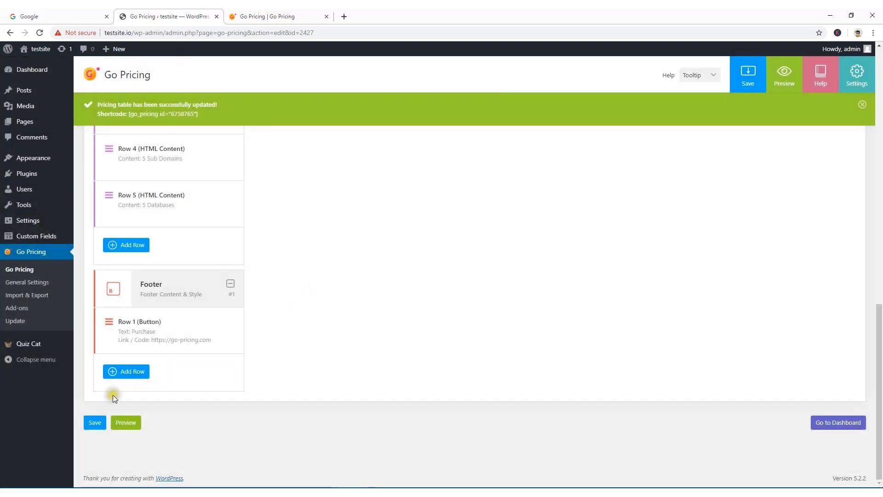
click(94, 422)
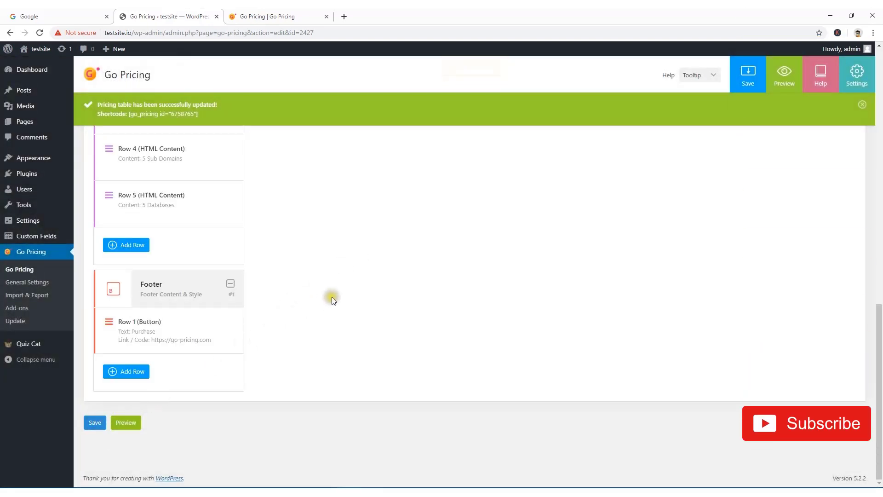
Collapse the Body and Footer sections of the first column
scroll(335, 297, up, 5)
scroll(338, 297, up, 8)
scroll(339, 298, down, 7)
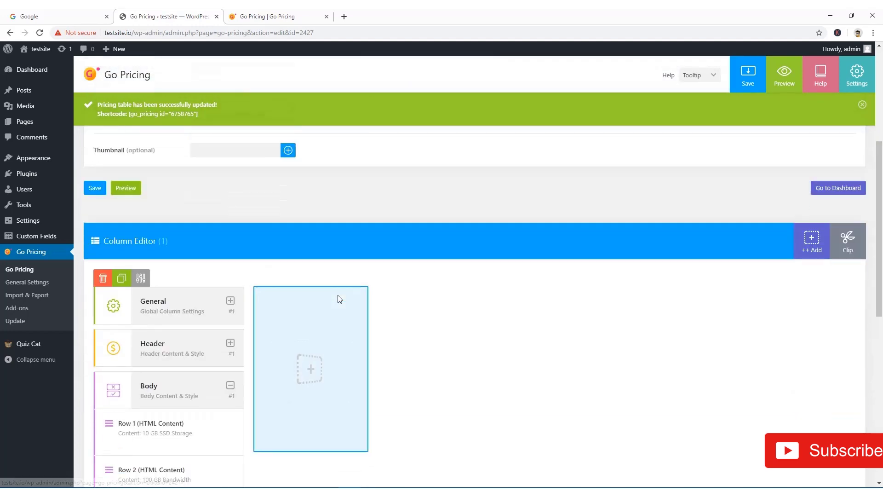
scroll(177, 329, down, 4)
scroll(180, 331, up, 4)
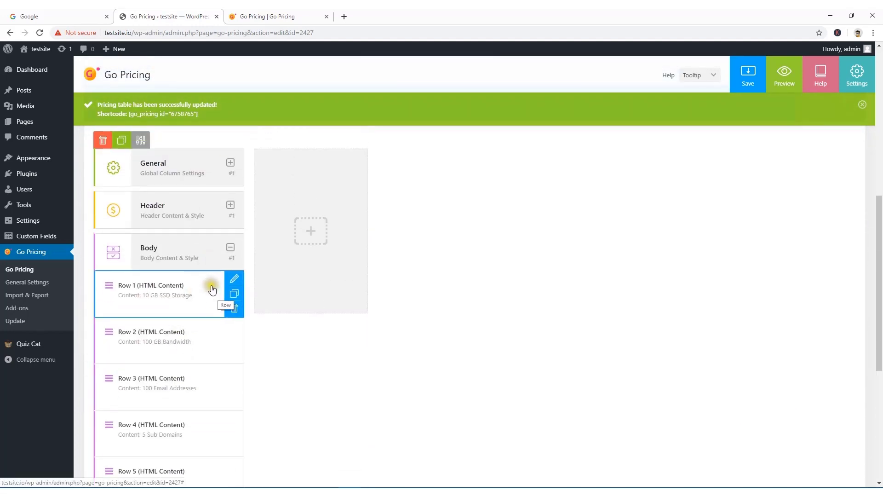
click(230, 247)
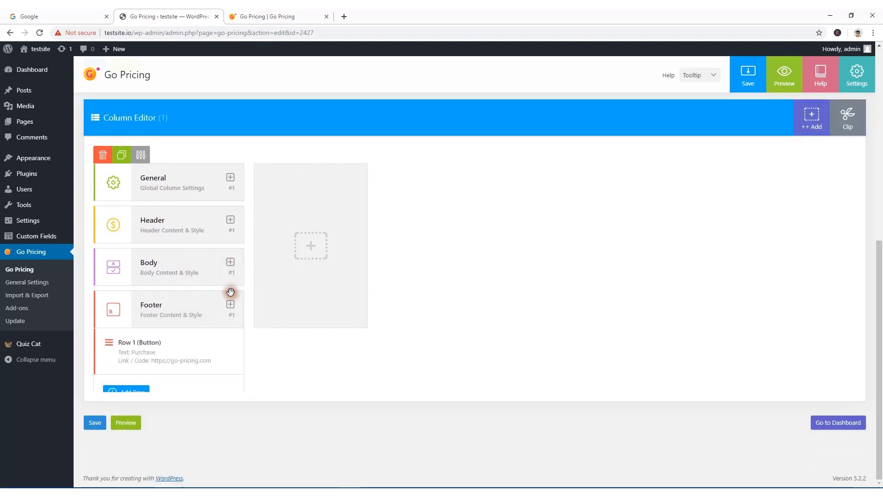
click(229, 292)
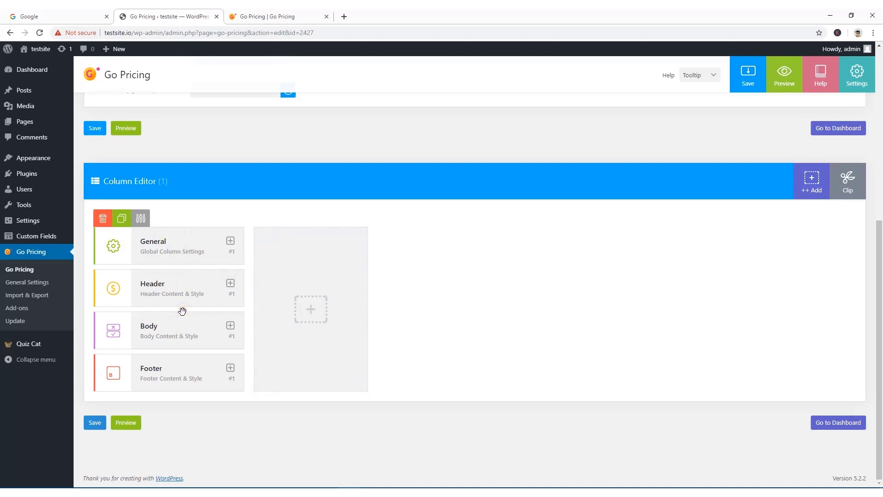
Clone the first column three times, confirming each copy, to make a four-column table
scroll(169, 292, up, 5)
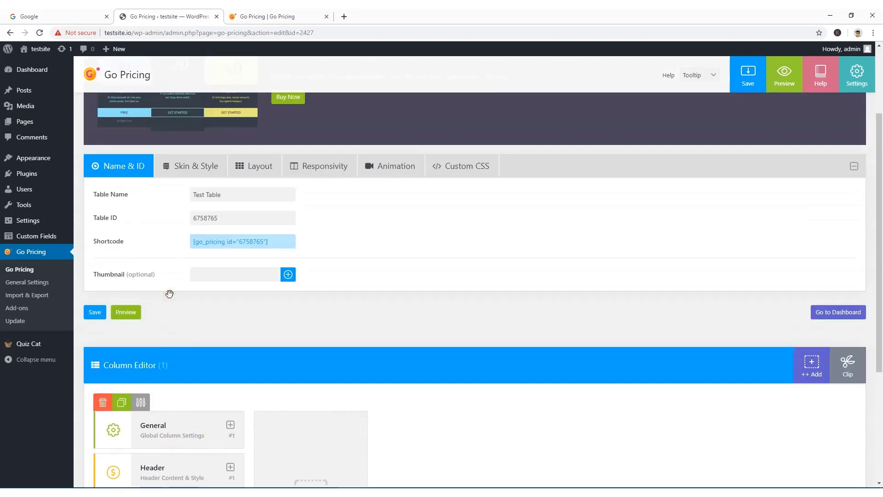
scroll(212, 368, down, 5)
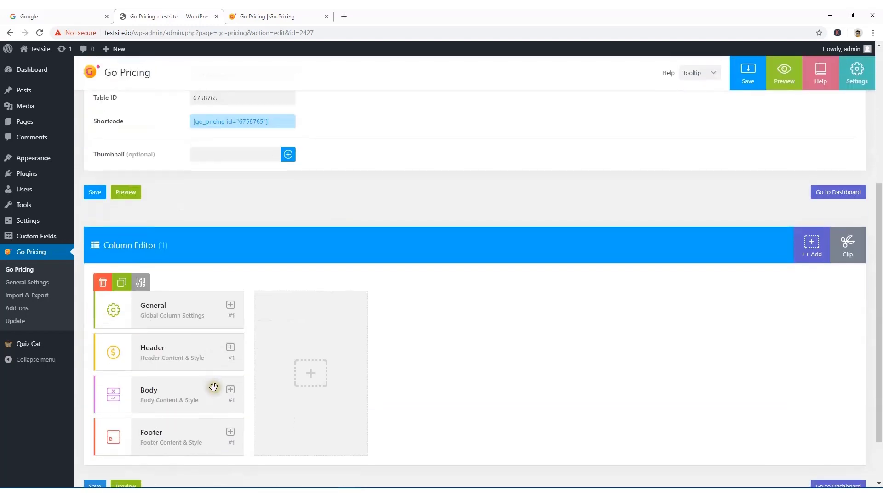
scroll(215, 385, up, 4)
scroll(196, 346, down, 4)
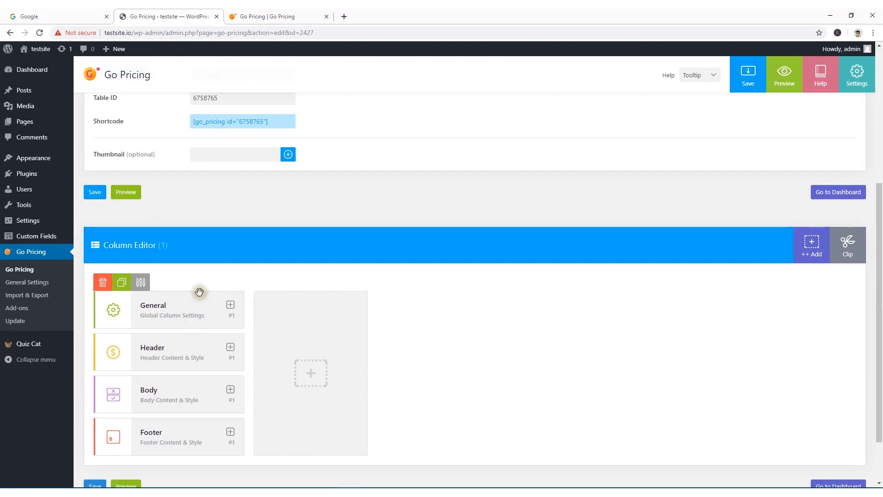
scroll(184, 294, down, 1)
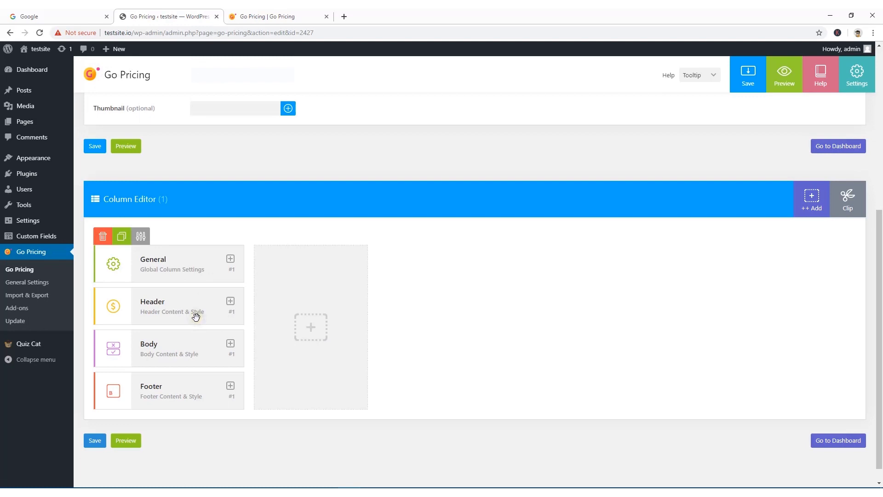
click(123, 243)
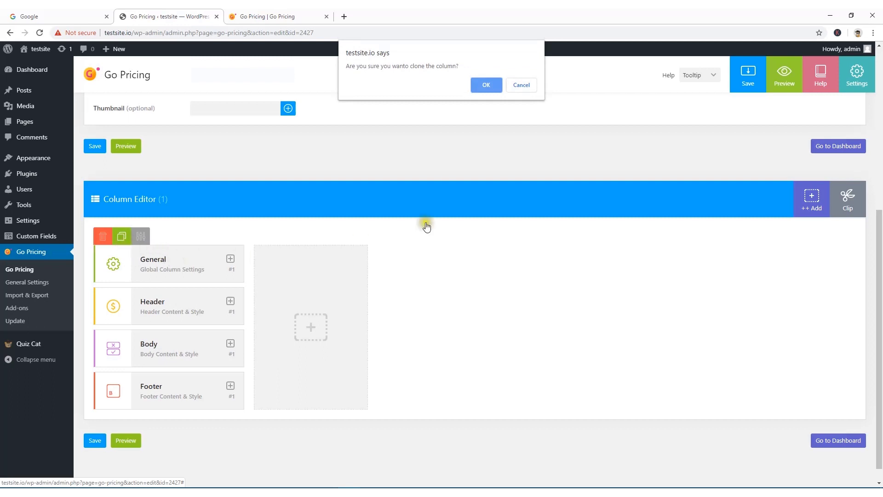
click(488, 84)
click(282, 236)
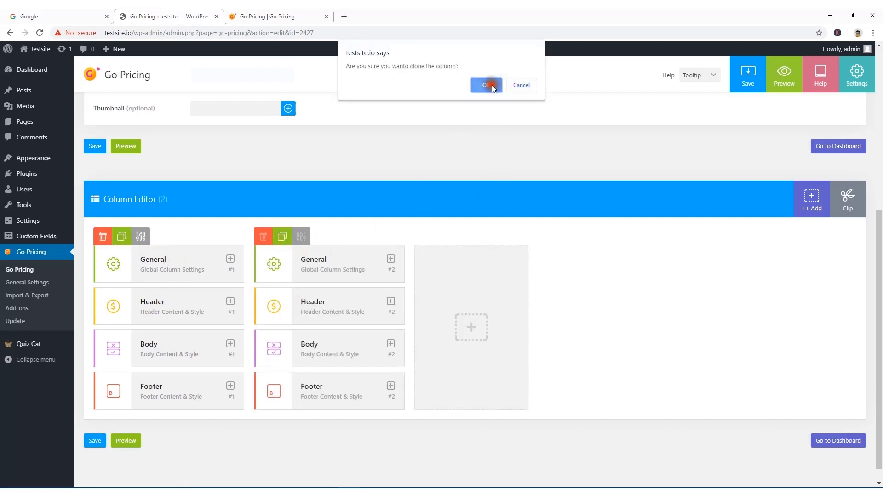
click(491, 84)
click(440, 238)
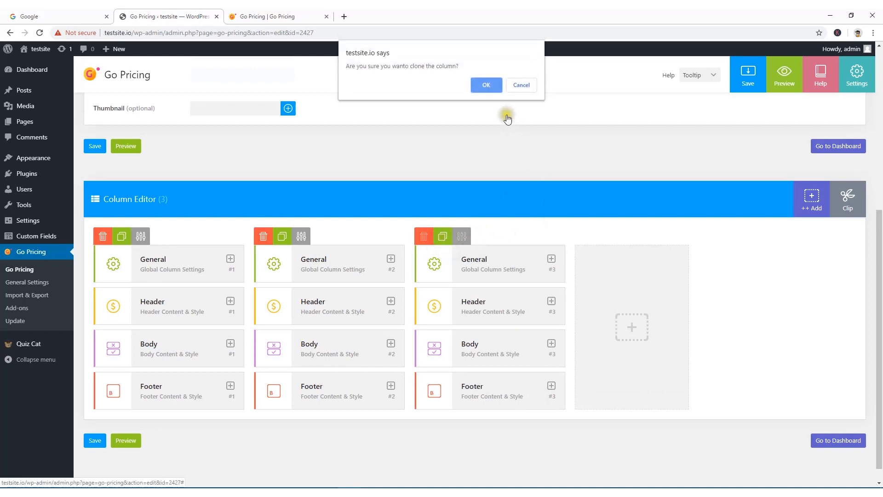
click(489, 86)
Look at the sample pricing table on the Go Pricing website, return to the table editor, and save the four-column table
click(303, 15)
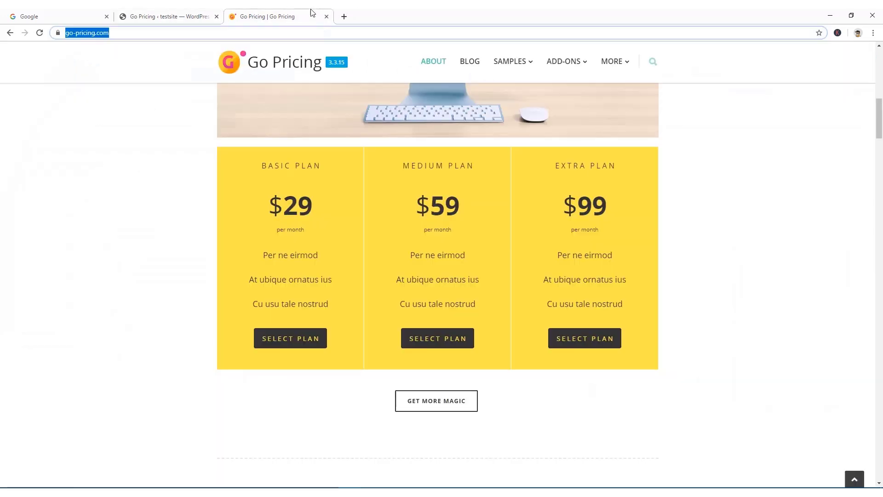
click(204, 13)
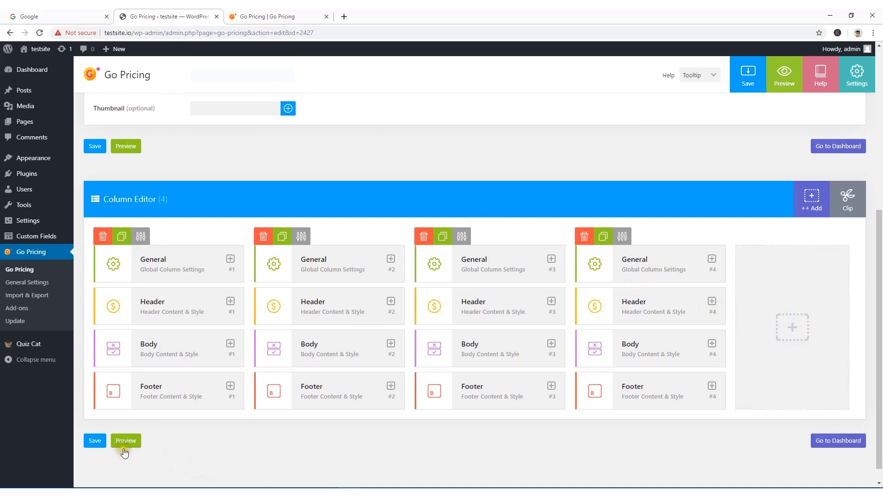
click(95, 441)
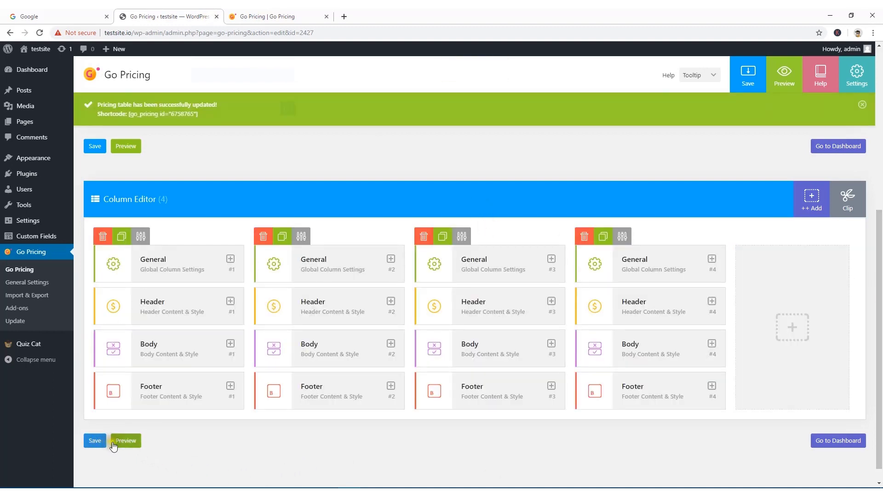
Open the live preview of Test Table, check the four cloned columns, and close the preview
right_click(128, 150)
click(302, 152)
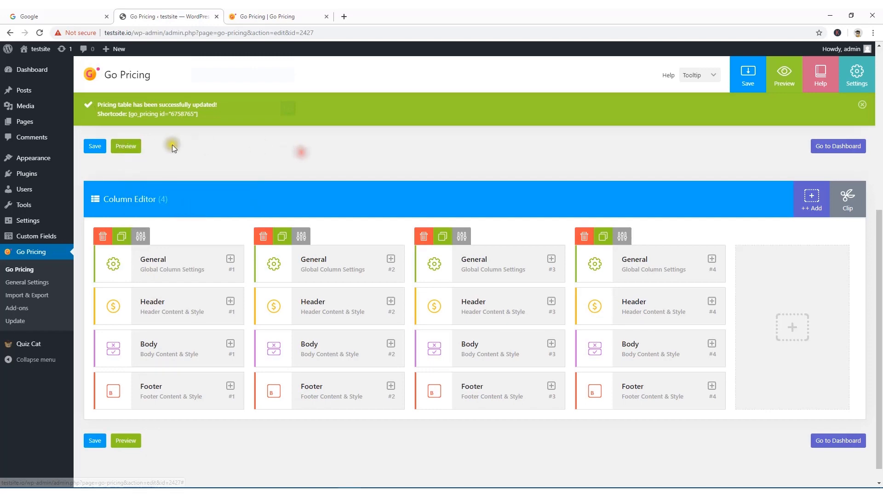
click(135, 147)
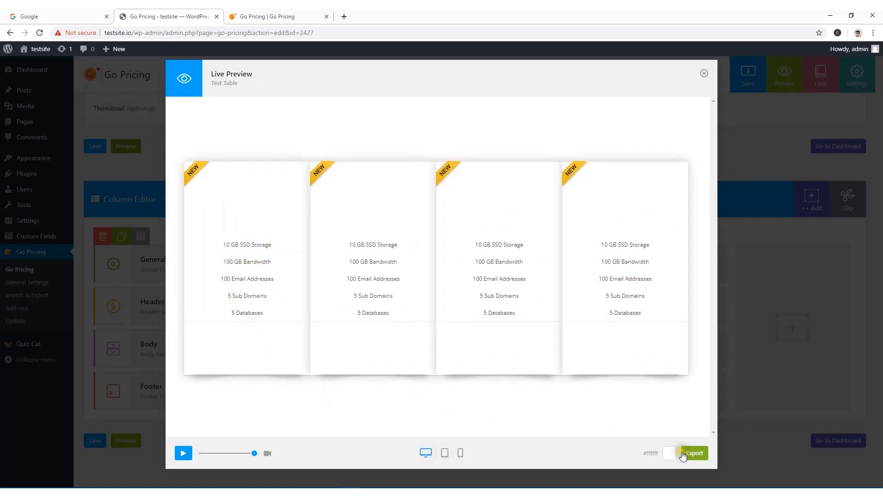
click(704, 74)
Copy the shortcode of Test Table from its name and ID settings
scroll(478, 240, up, 5)
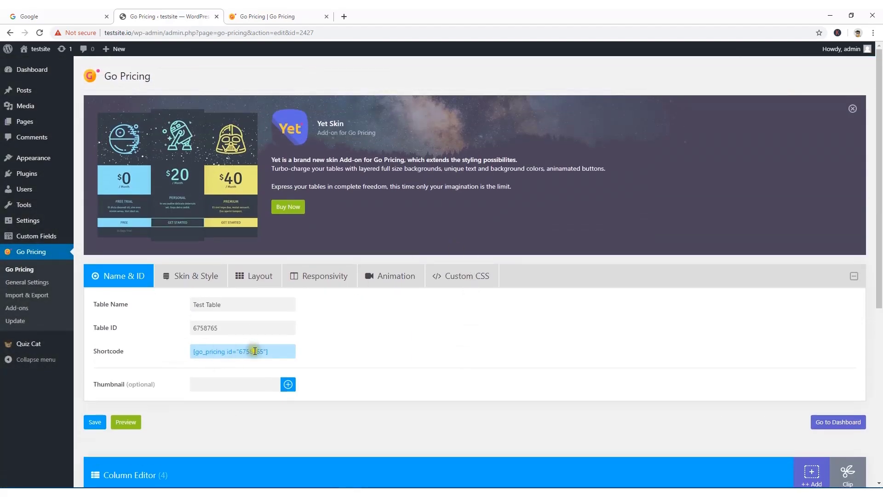
drag(271, 350, 193, 352)
right_click(207, 353)
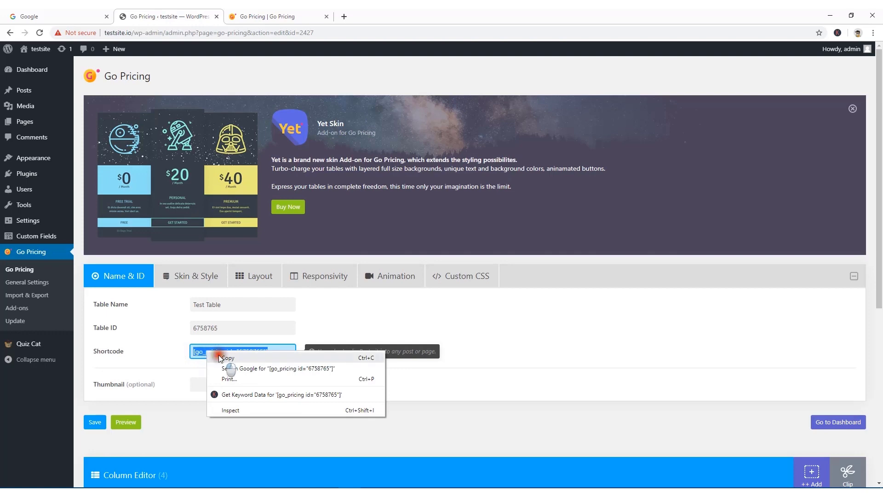
click(219, 358)
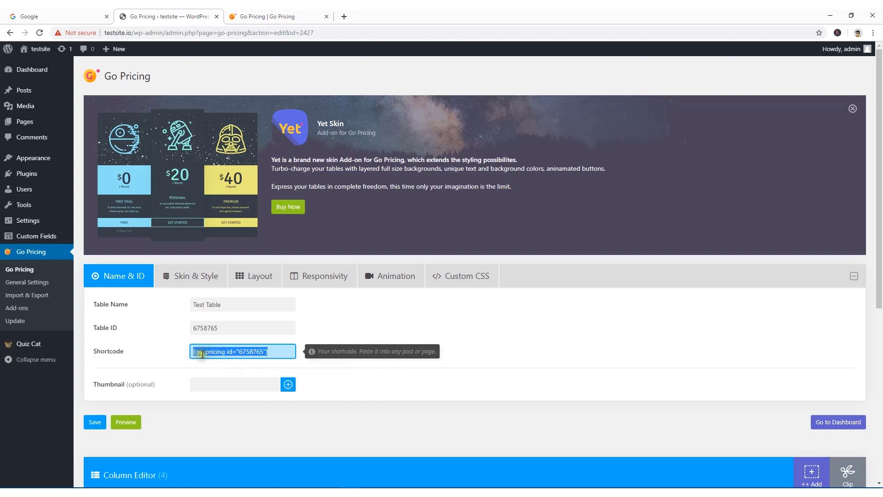
Open a new WordPress page in a separate browser tab and title it Go Pricing
mouse_move(37, 122)
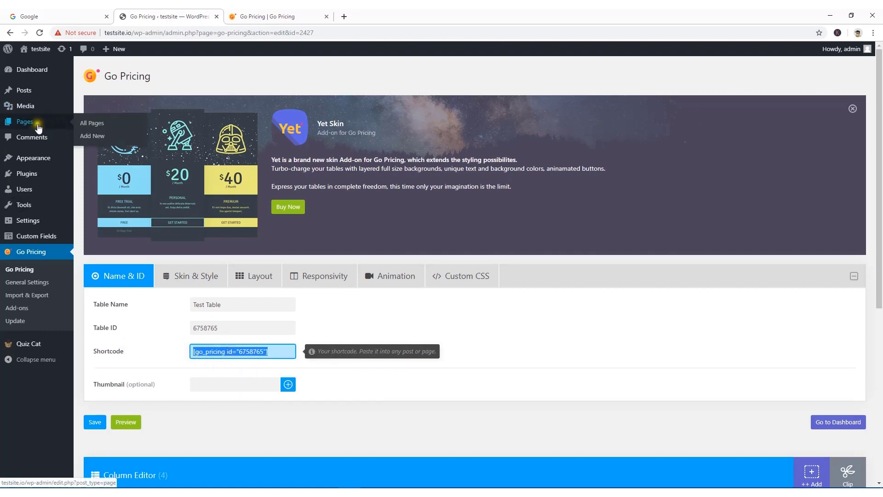
right_click(98, 134)
click(129, 142)
click(289, 14)
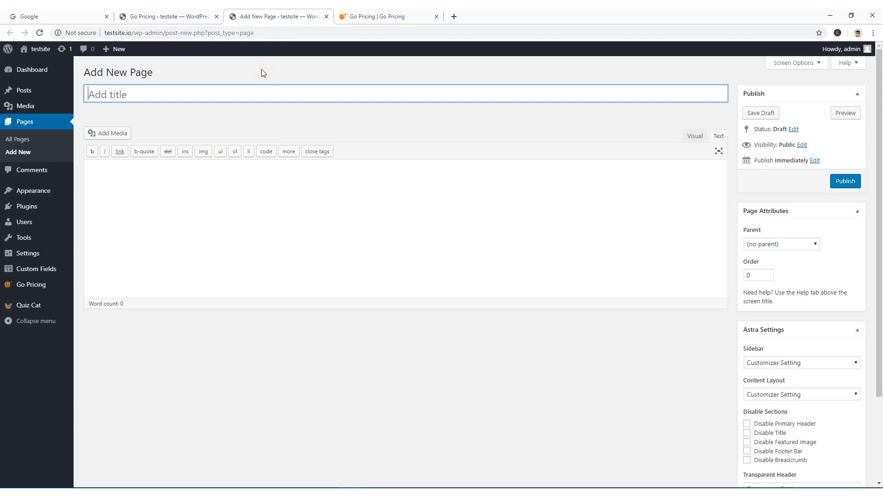
text(Go Pricin)
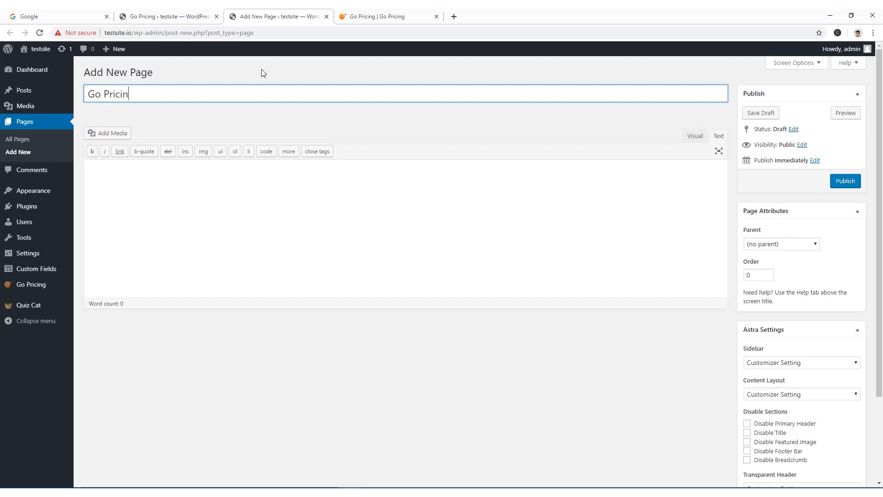
click(445, 189)
click(707, 301)
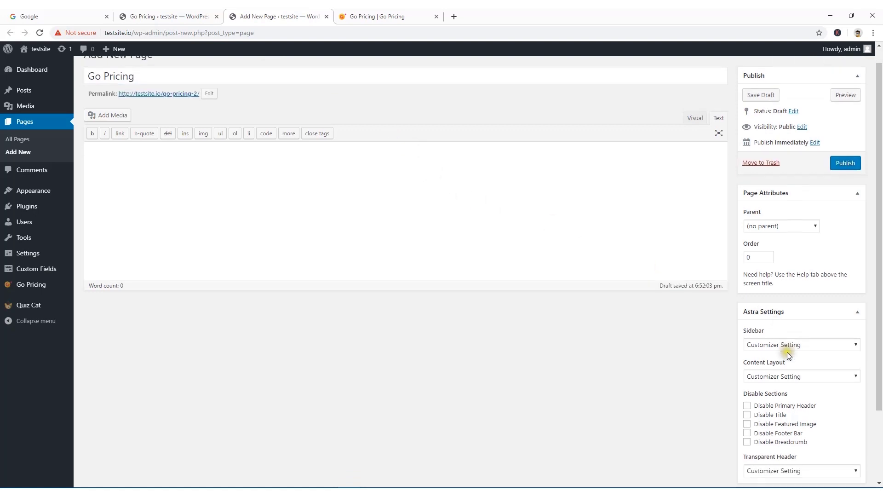
Set the page's Astra sidebar to No Sidebar and its content layout to Full Width / Contained
scroll(787, 351, down, 2)
click(784, 269)
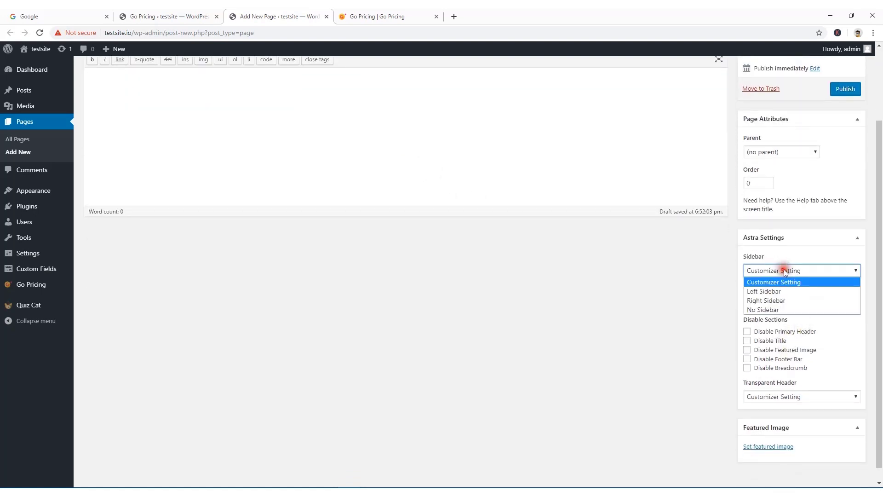
click(774, 307)
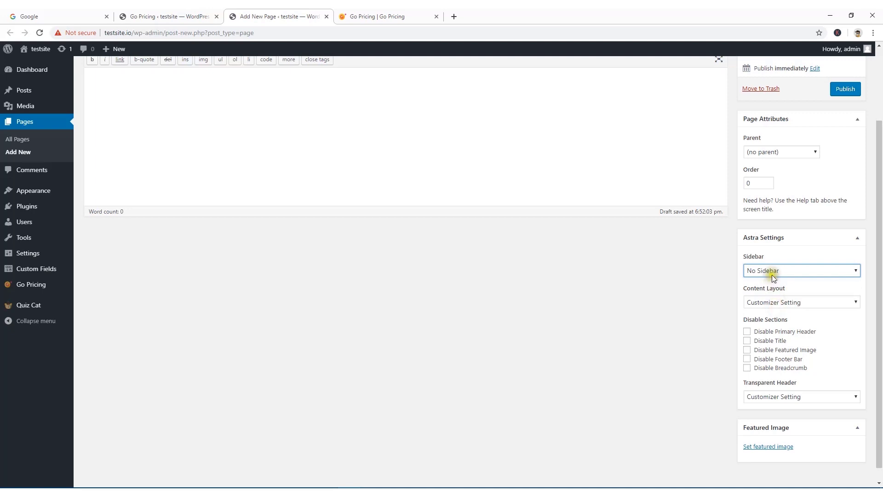
click(800, 306)
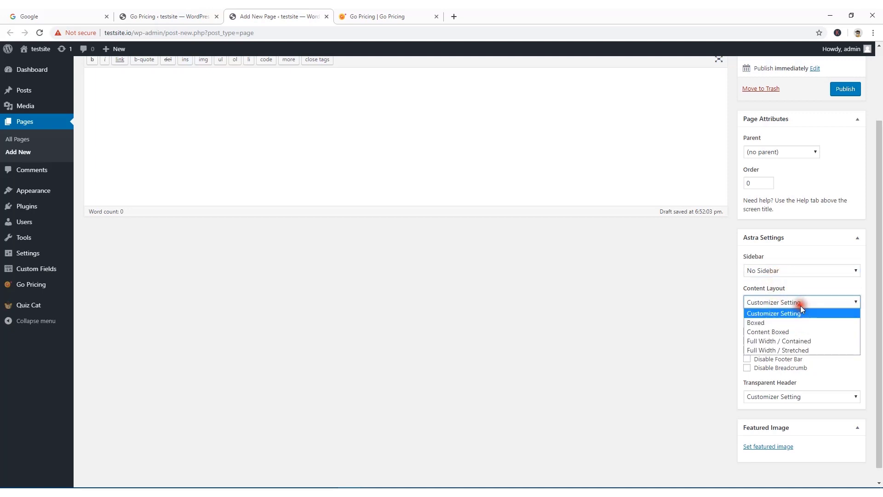
click(801, 338)
Paste the pricing table shortcode into the page content and publish the page
scroll(666, 339, up, 2)
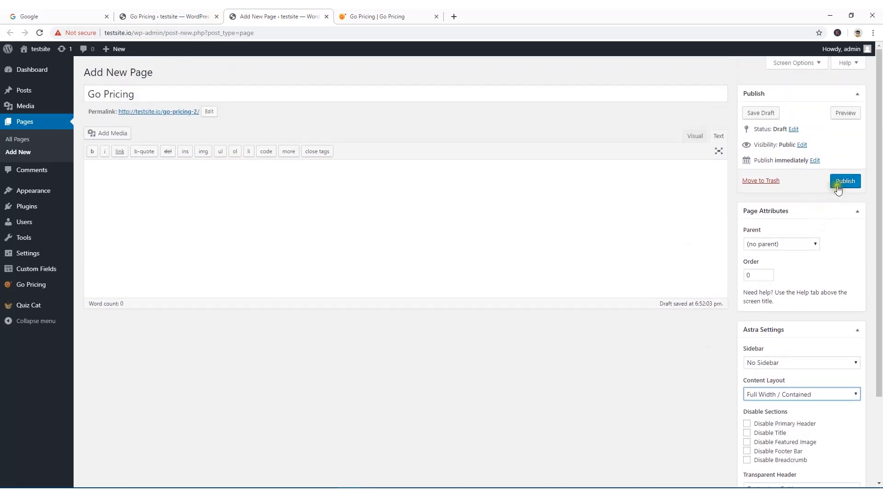
click(504, 183)
key(ctrl+v)
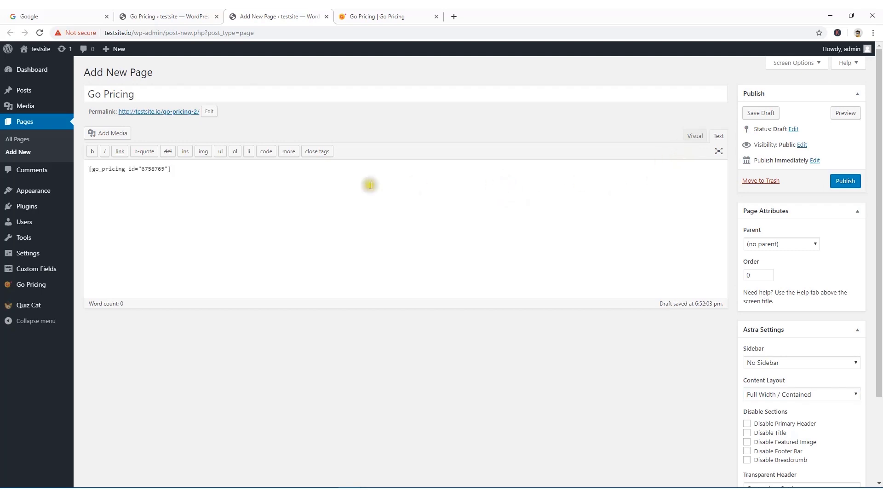
click(846, 181)
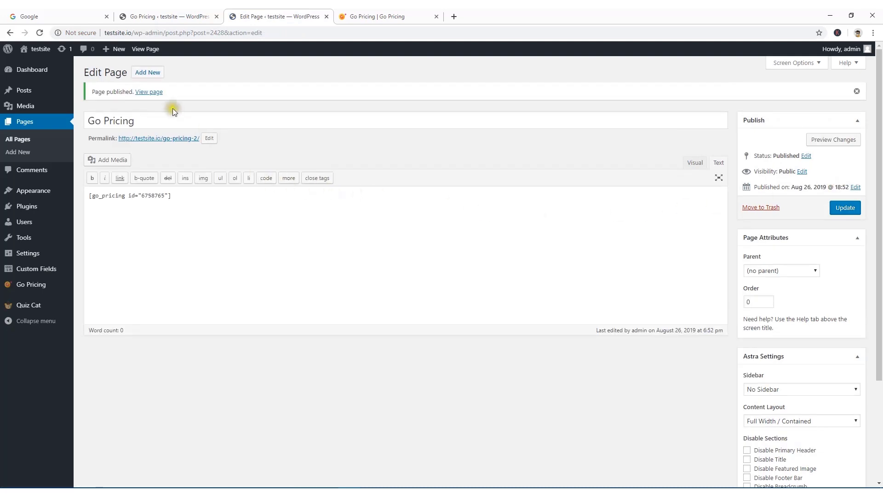
View the published Go Pricing page in a new tab and examine the four-column table
right_click(155, 92)
click(165, 99)
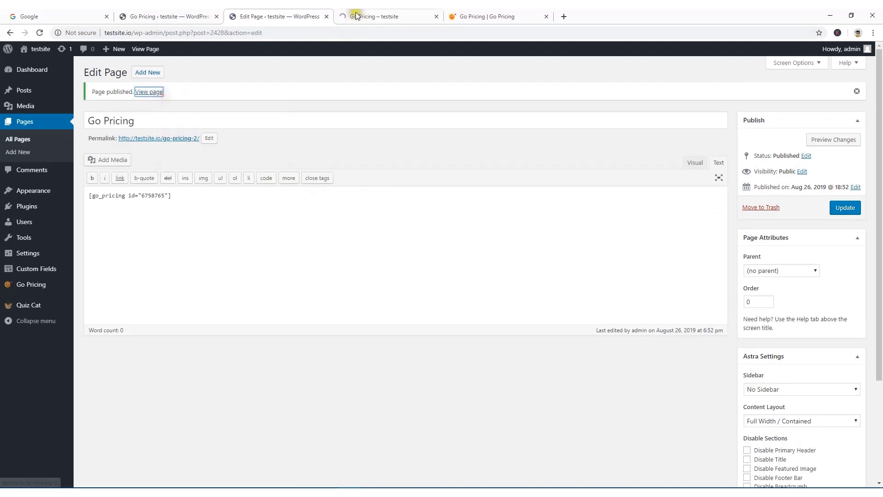
click(359, 14)
scroll(368, 270, down, 1)
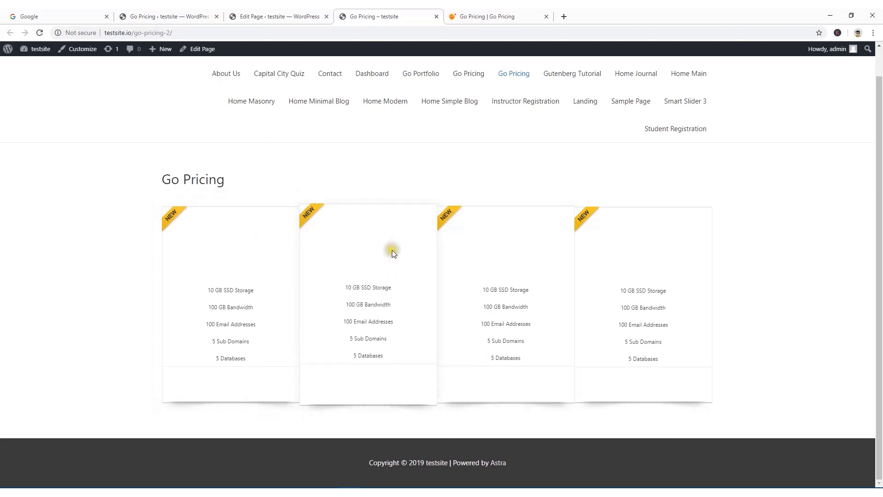
Return to the Test Table editor and change the table's skin to Classic
click(179, 16)
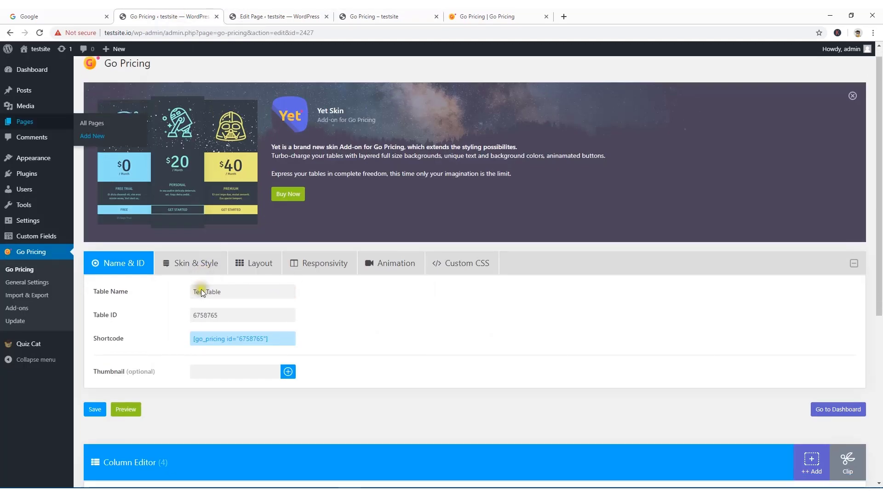
scroll(200, 289, down, 2)
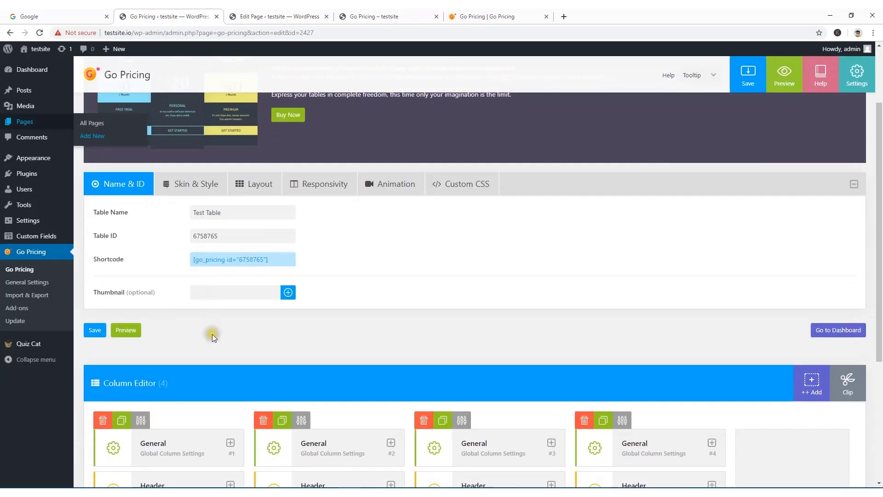
click(197, 184)
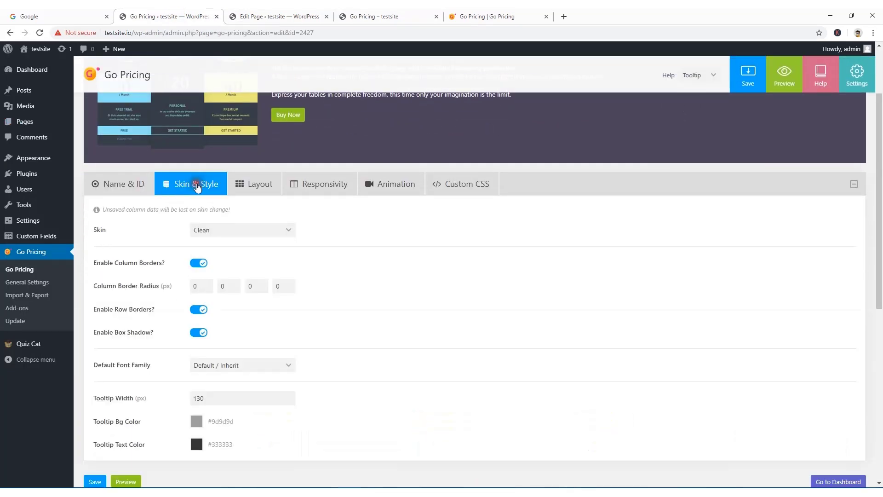
click(216, 229)
click(216, 252)
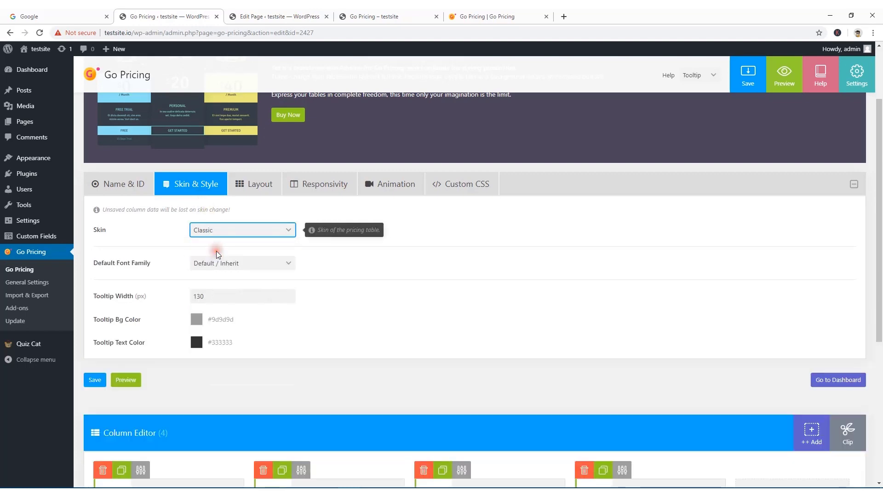
scroll(234, 272, down, 3)
scroll(236, 276, up, 2)
scroll(235, 276, up, 1)
Set the tooltip background color to green #1fb346
click(196, 319)
click(296, 371)
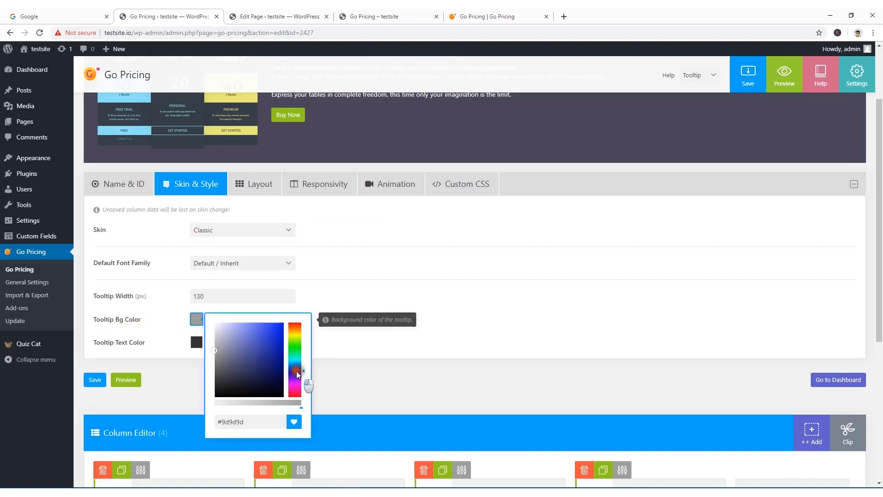
click(295, 350)
click(275, 334)
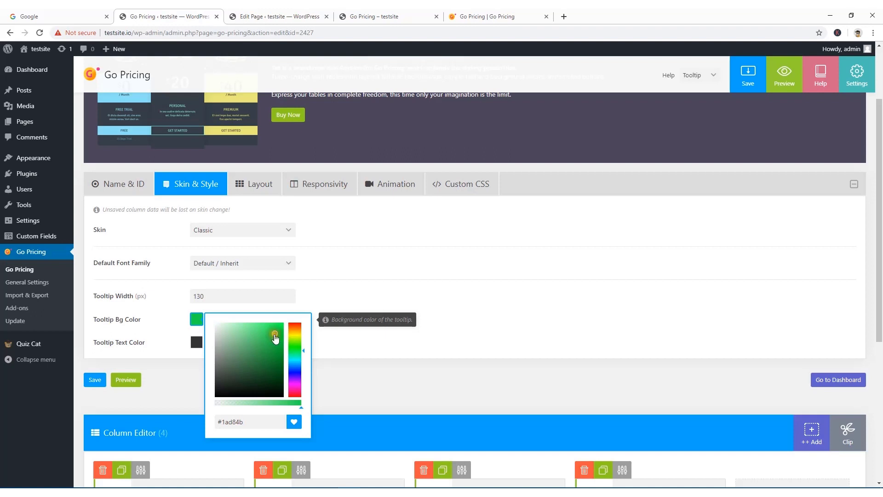
click(272, 363)
click(272, 344)
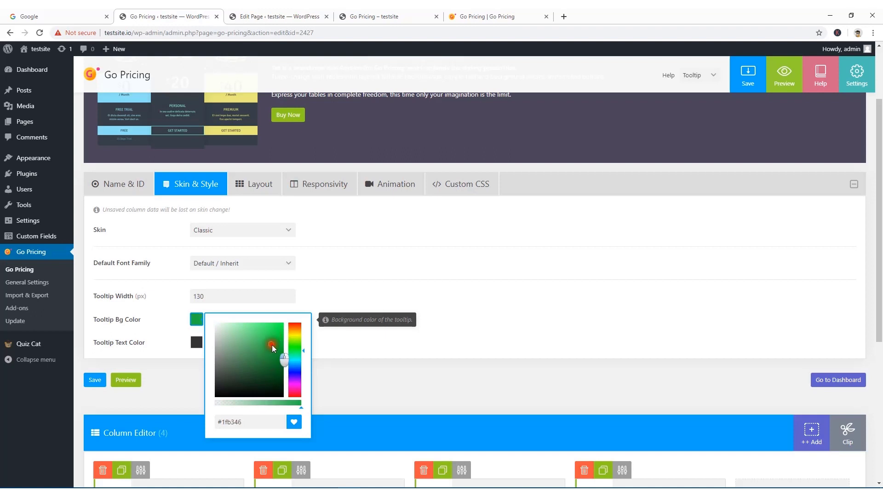
click(196, 320)
Set the tooltip text color to white #ffffff, store it as a favorite color, and save the table
click(196, 342)
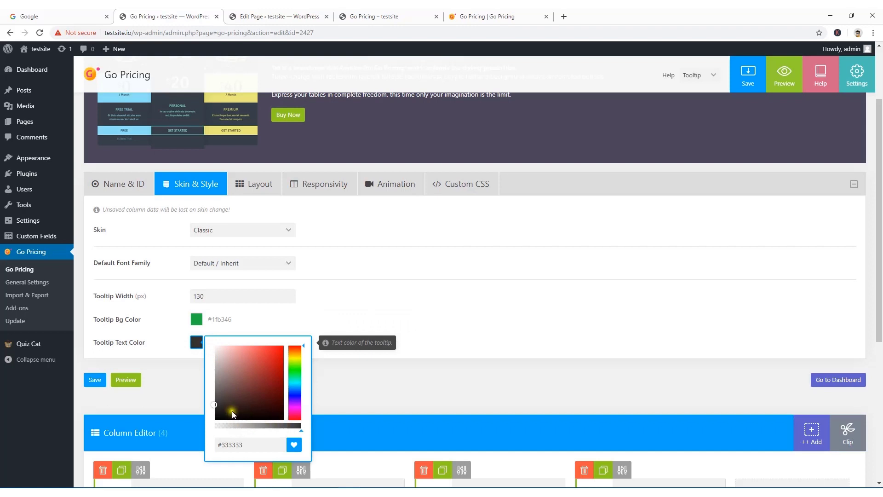
click(213, 347)
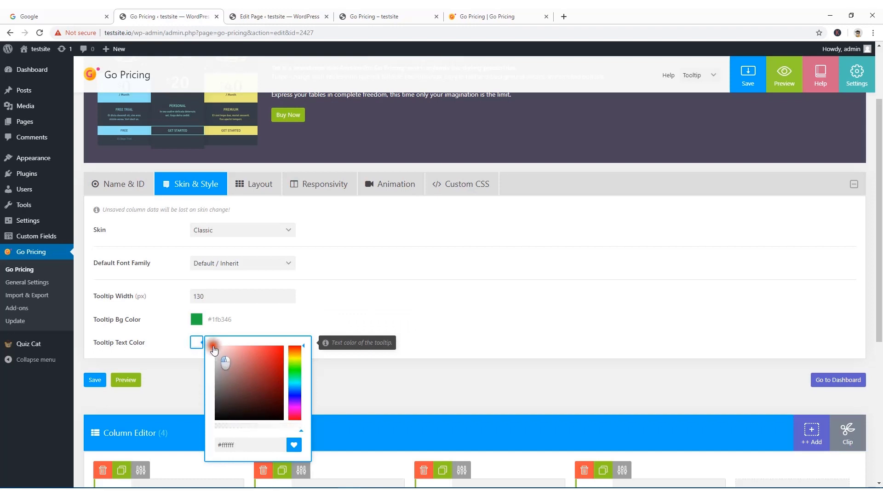
click(288, 447)
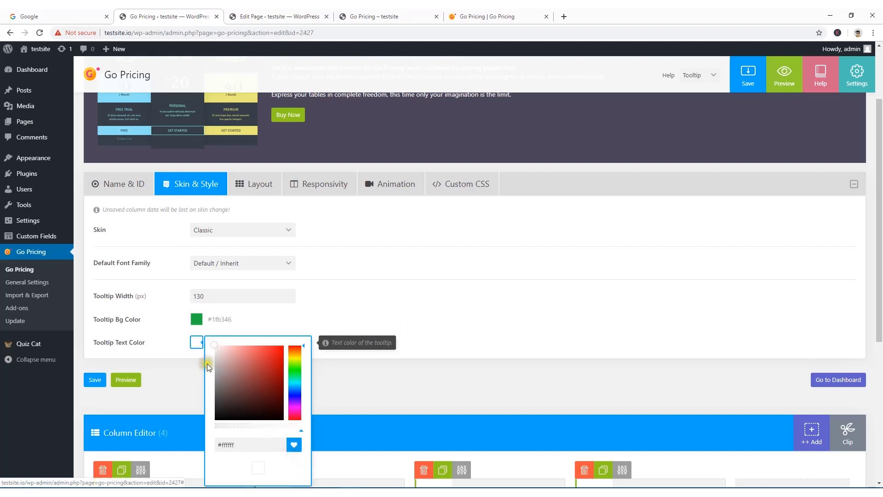
click(95, 379)
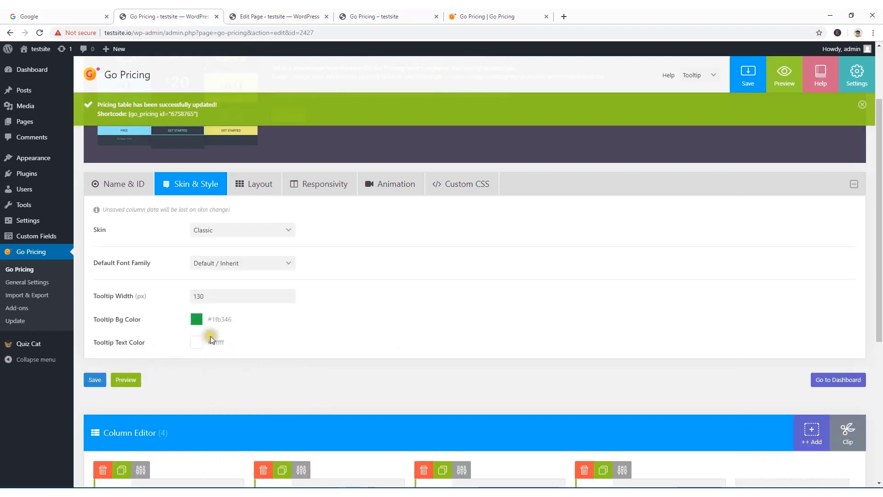
Check the Classic skin on the published page, test the second column's Purchase link, and return to the table editor
click(357, 13)
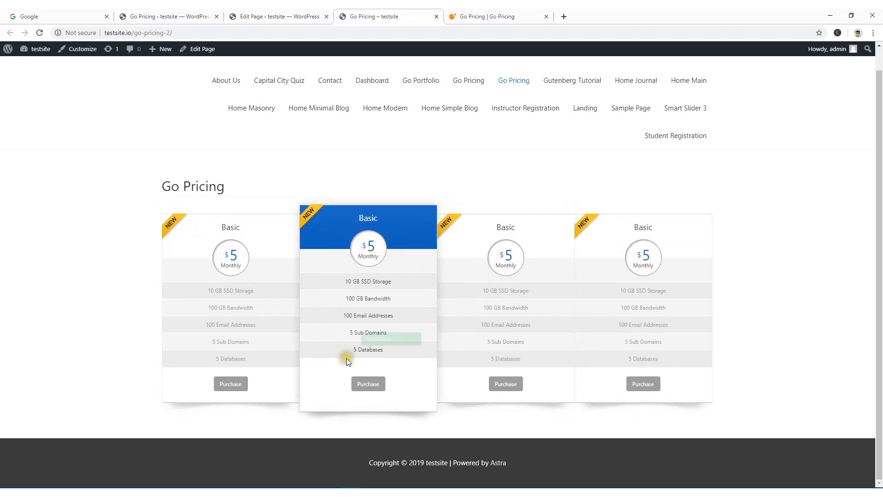
click(368, 385)
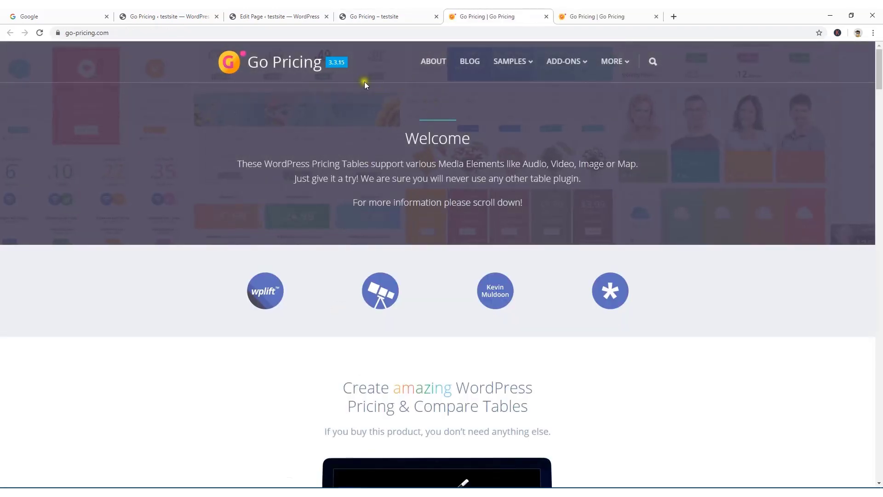
click(383, 17)
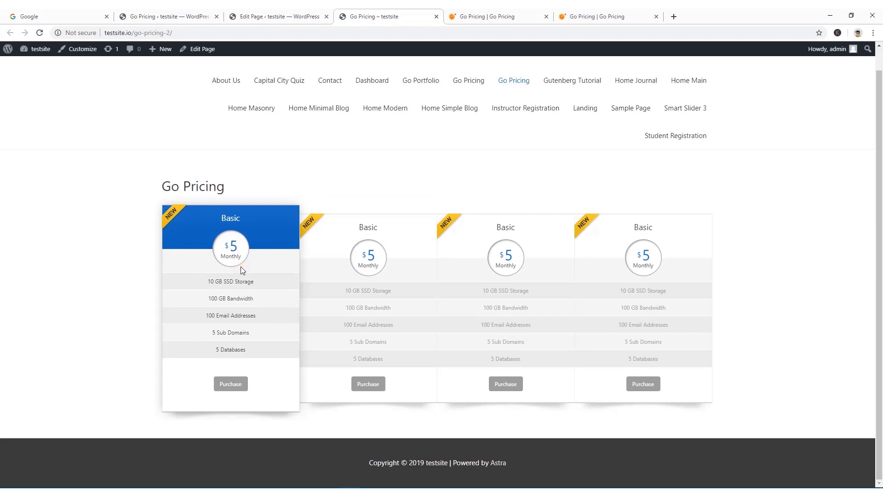
click(191, 17)
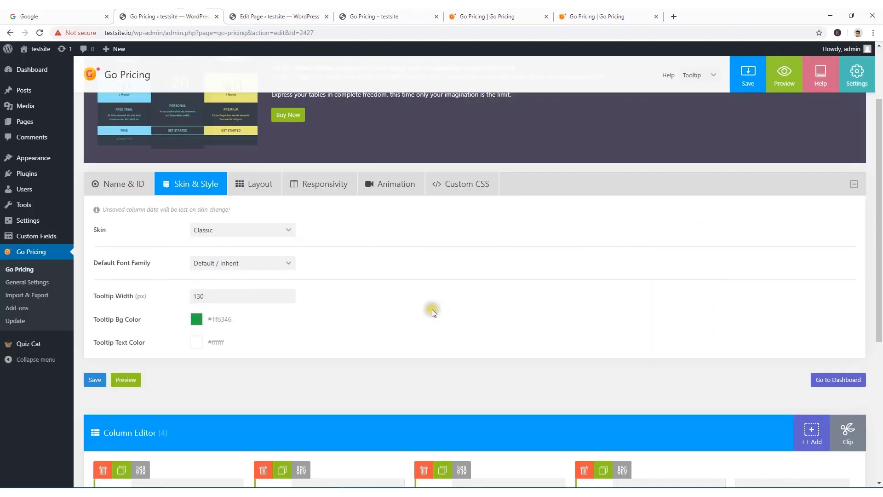
Compare the layout settings with the published page, set the column space to 20 px, and save the table
click(260, 186)
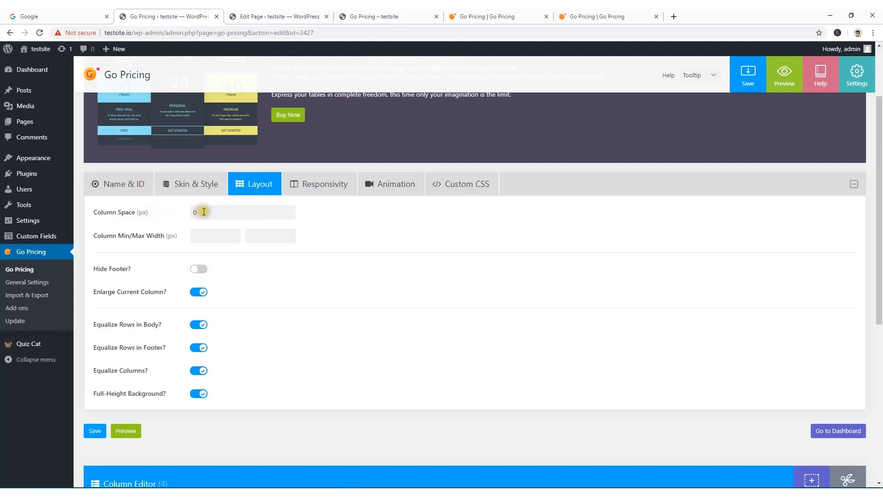
click(366, 11)
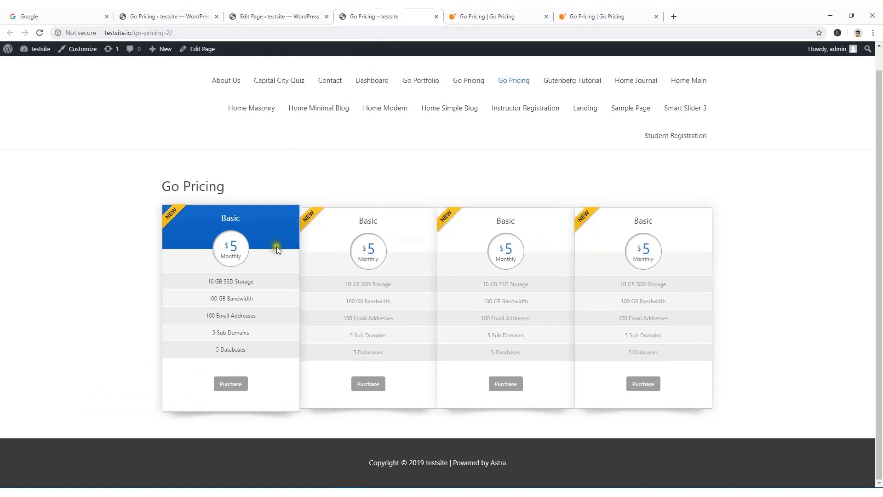
click(258, 16)
click(203, 16)
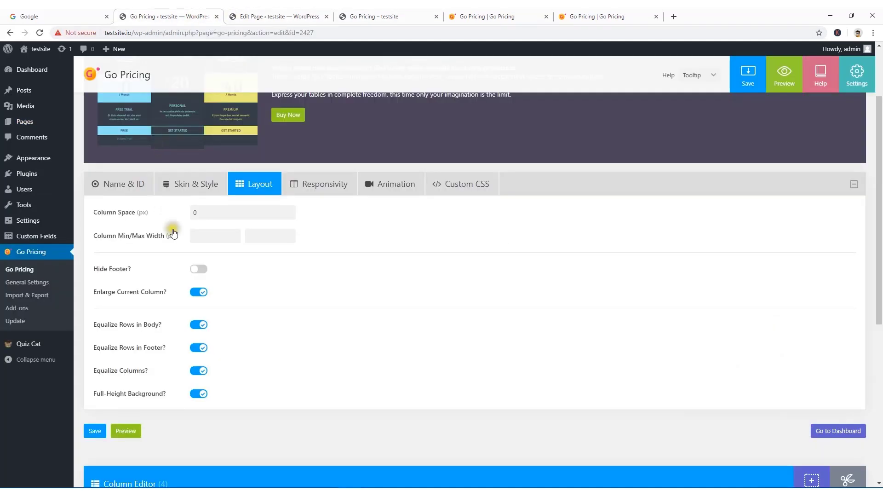
click(201, 215)
text(20)
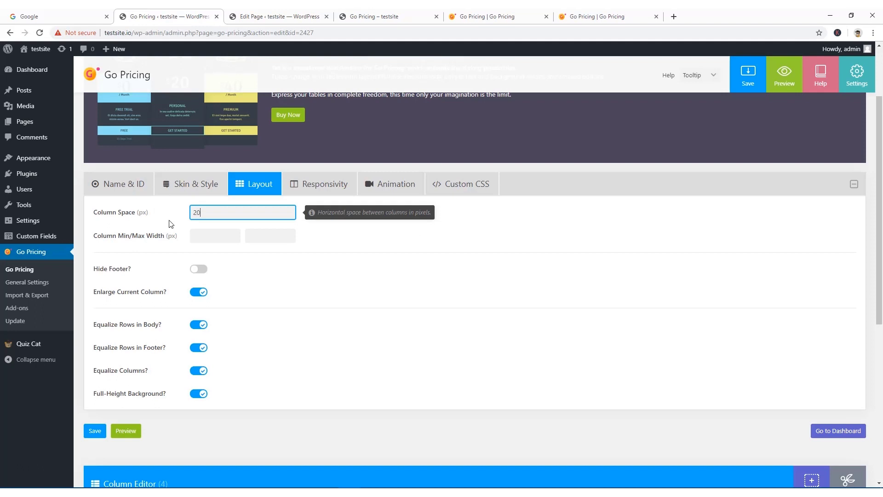
click(95, 431)
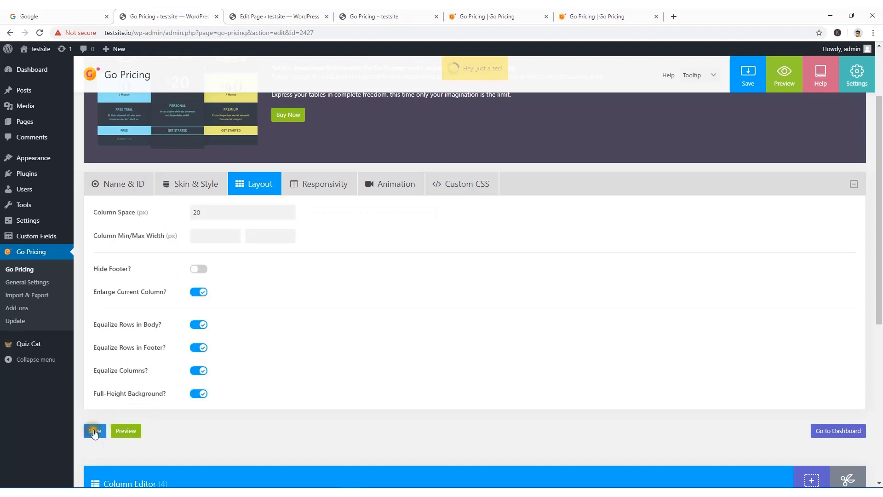
Reload the published page to check the new column spacing, and return to the table editor
click(391, 16)
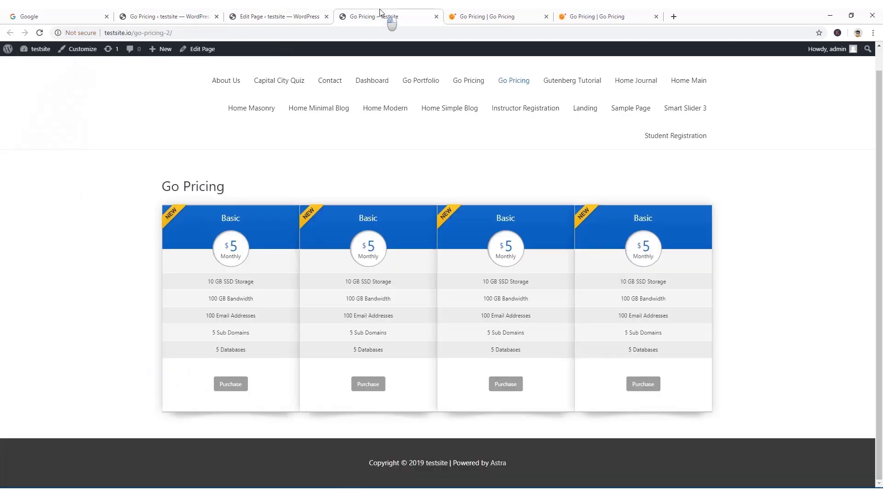
click(39, 32)
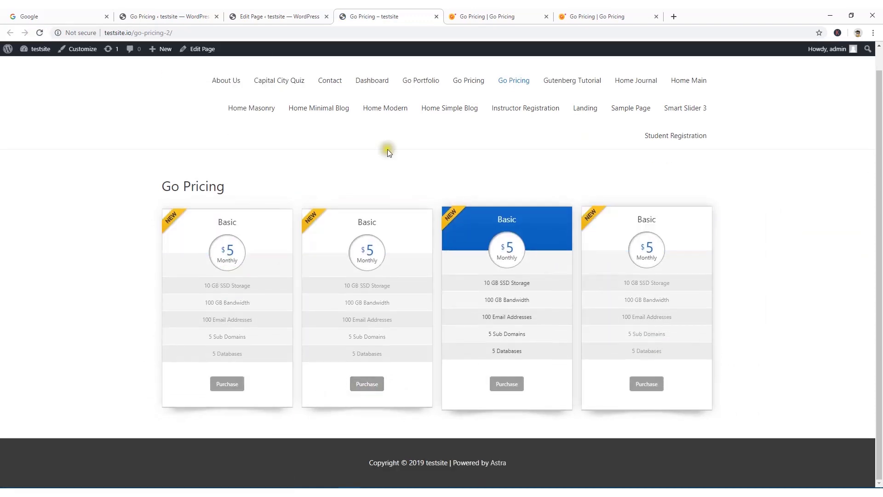
click(176, 14)
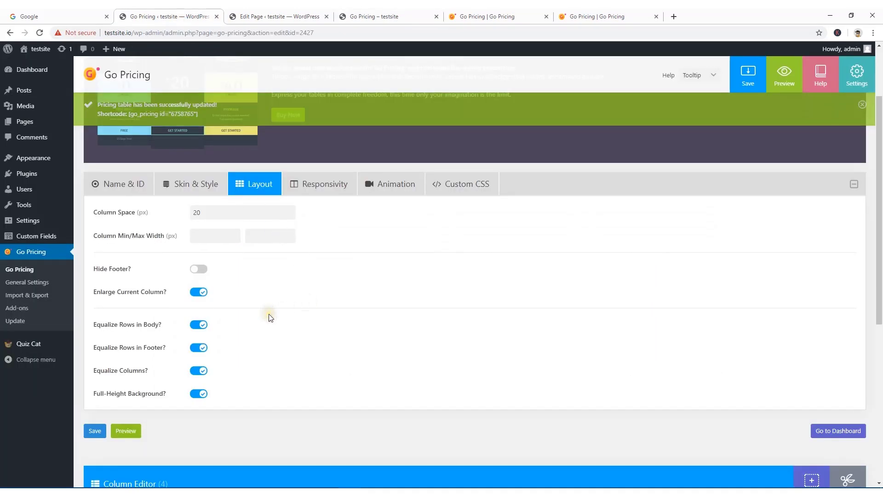
Review the table's Responsivity, Animation, Custom CSS and Name & ID settings, and the four columns' sections in the Column Editor
click(324, 188)
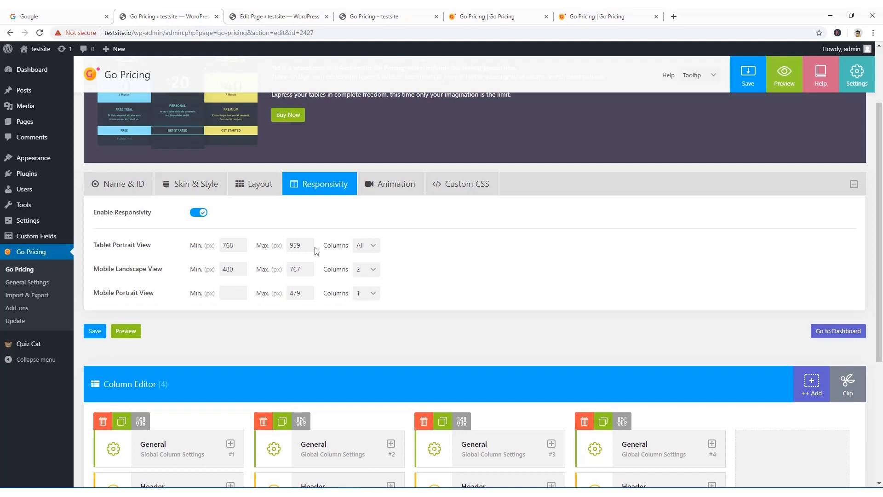
click(392, 190)
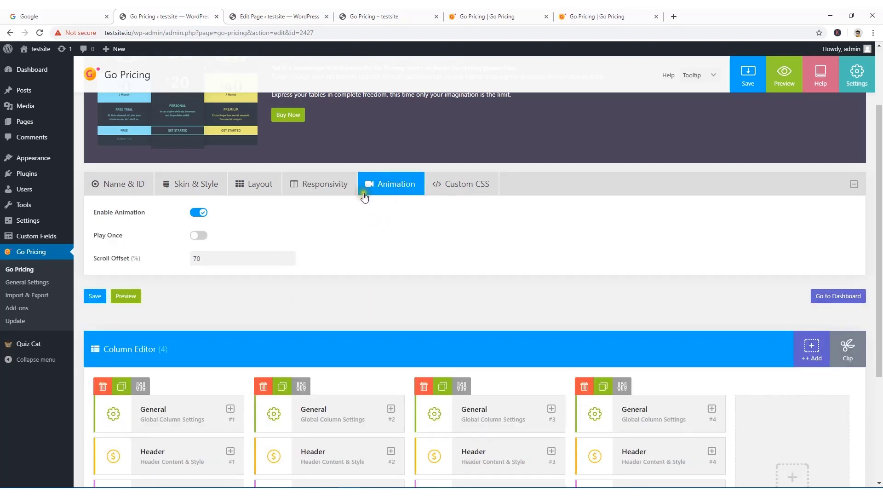
click(443, 186)
click(395, 183)
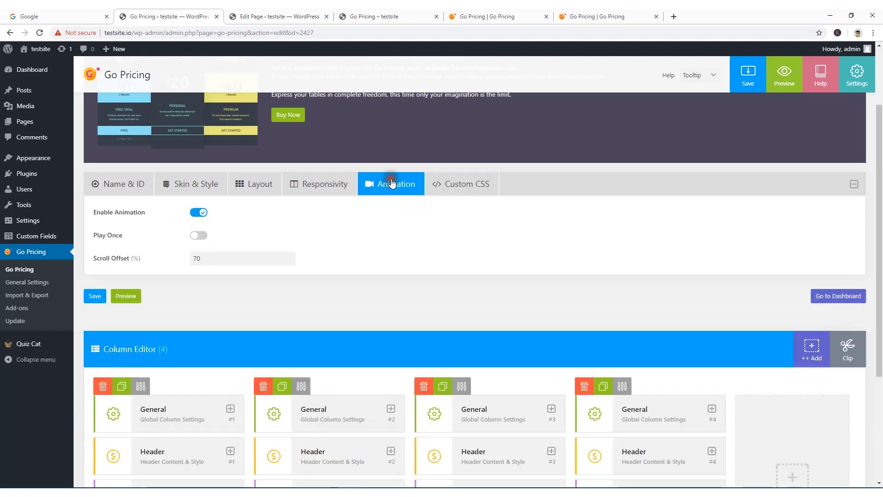
scroll(352, 273, down, 4)
scroll(196, 240, up, 5)
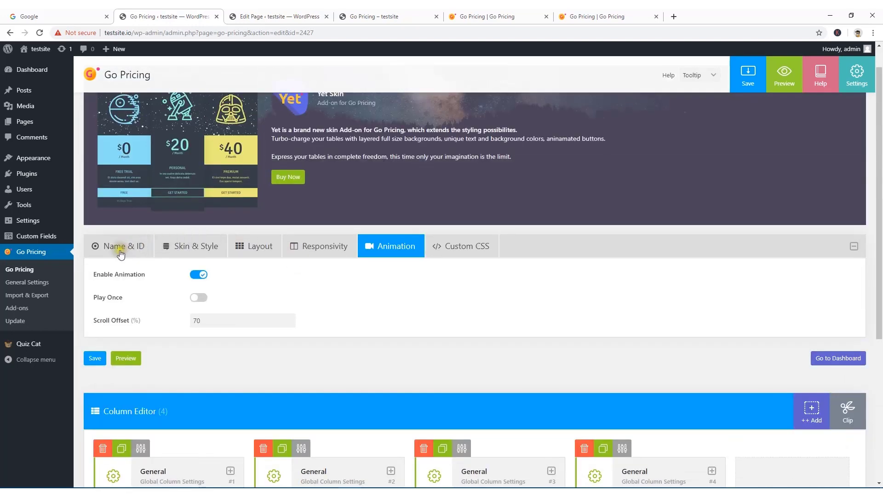
scroll(118, 250, up, 1)
click(119, 277)
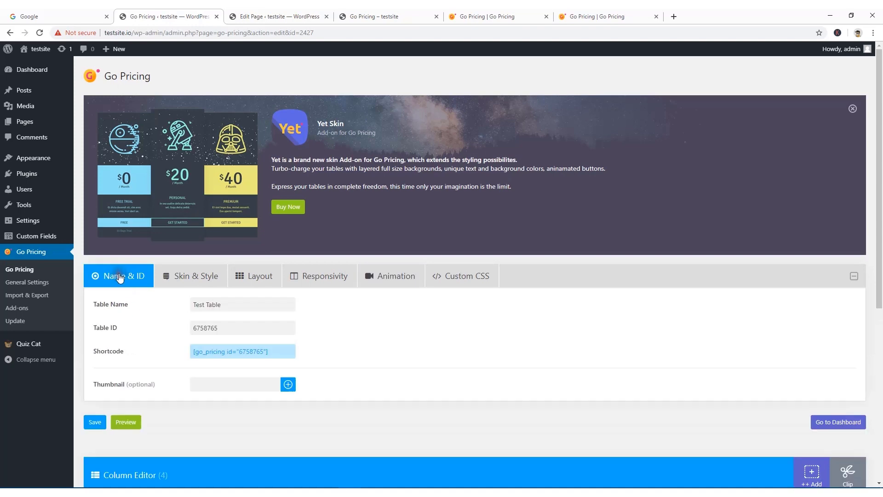
scroll(148, 302, down, 5)
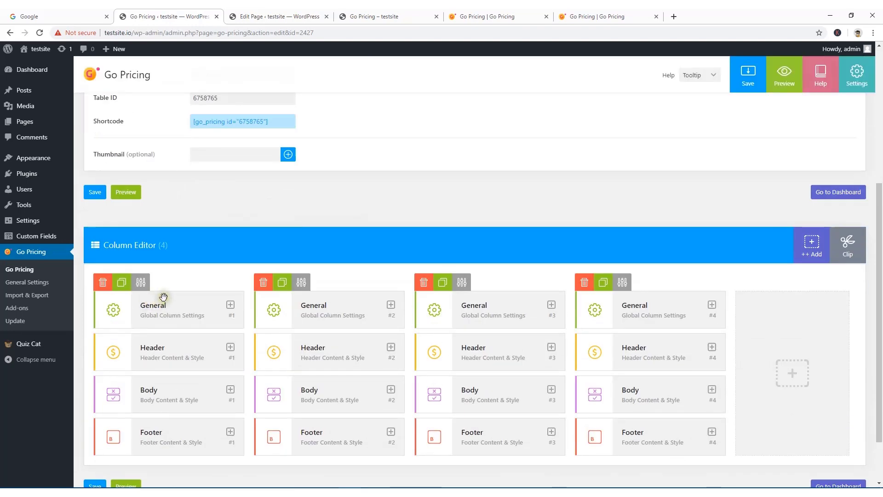
scroll(163, 297, down, 2)
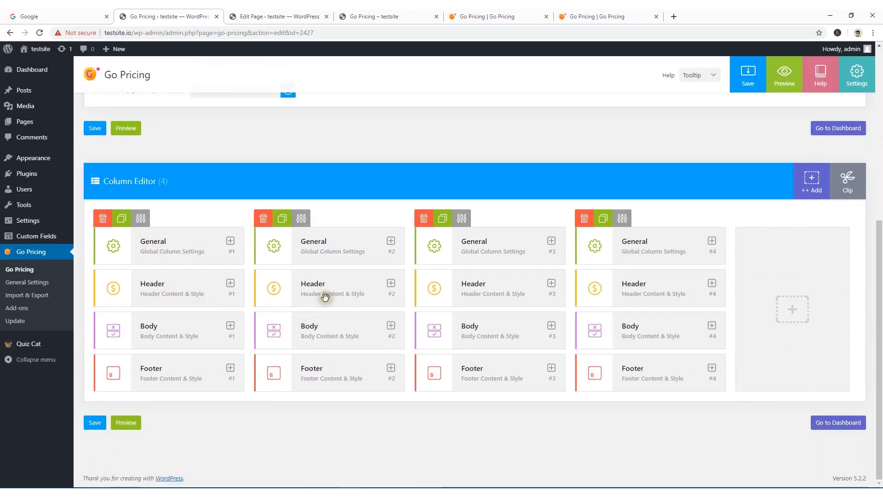
Compare the columns on the published page with their General, Header, Body and Footer sections in the Column Editor
click(409, 16)
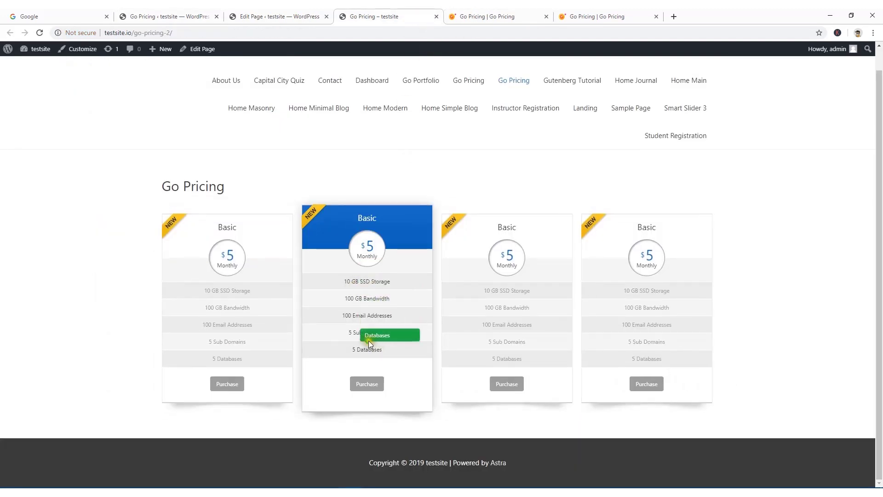
click(200, 15)
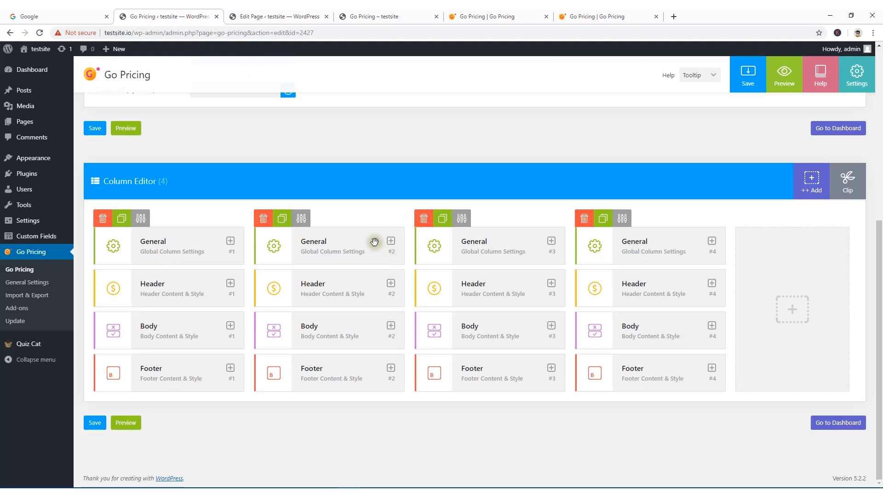
click(363, 17)
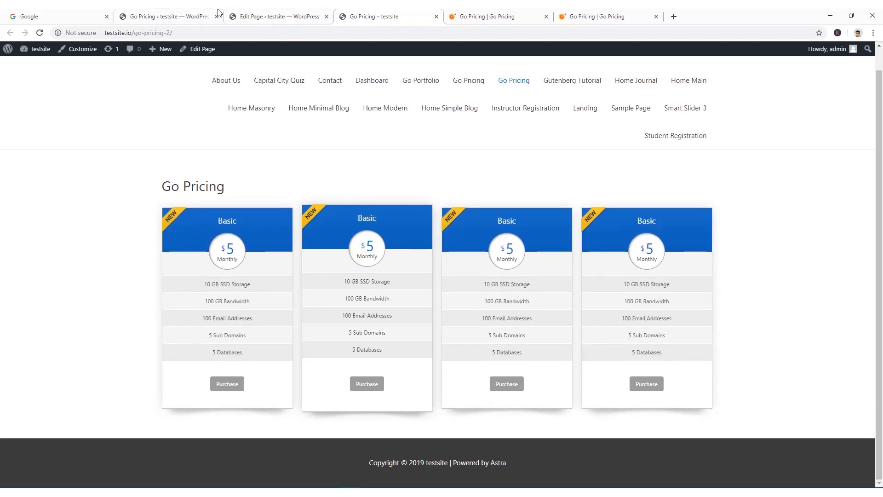
click(270, 16)
click(169, 15)
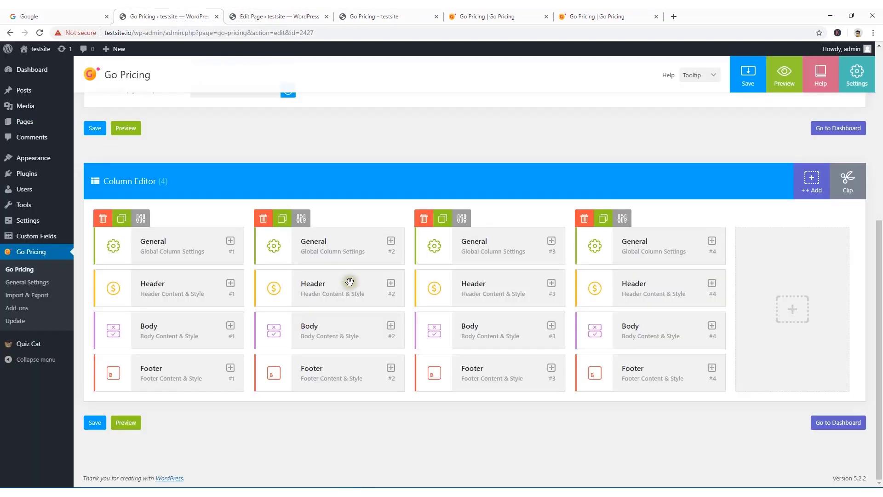
Set the second column's header title to Advanced and apply the change
click(391, 283)
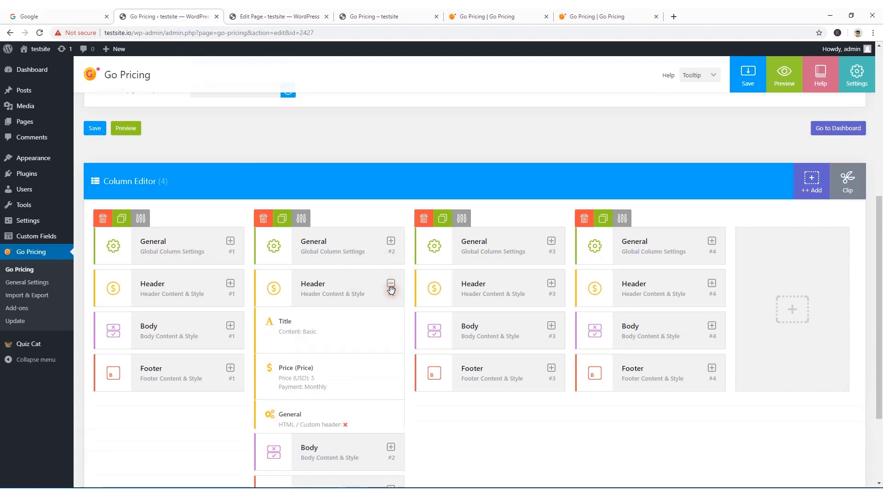
scroll(323, 247, down, 2)
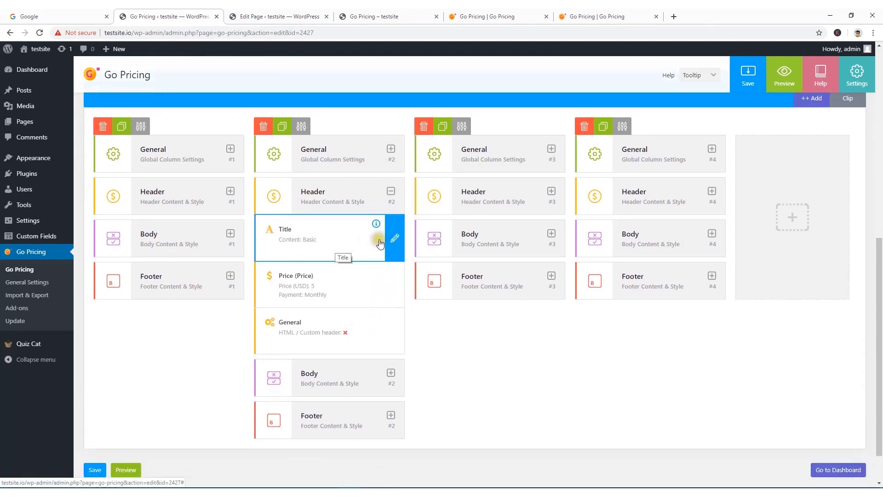
click(398, 240)
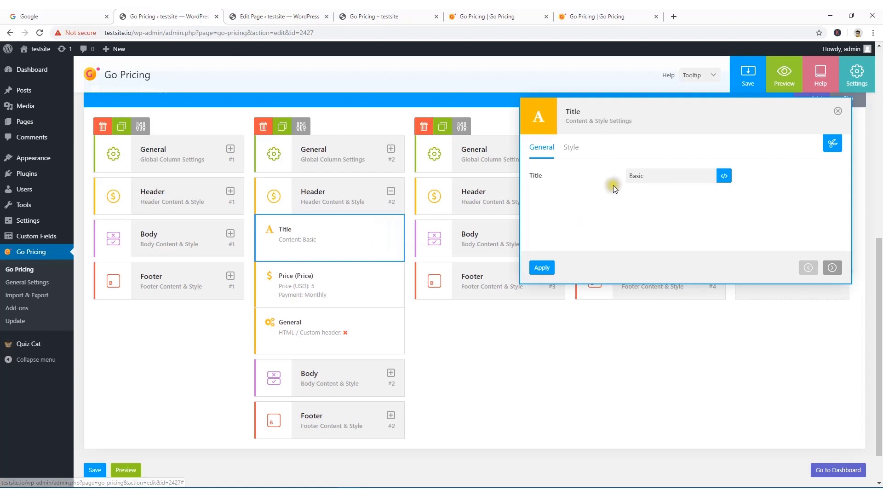
drag(639, 175, 607, 178)
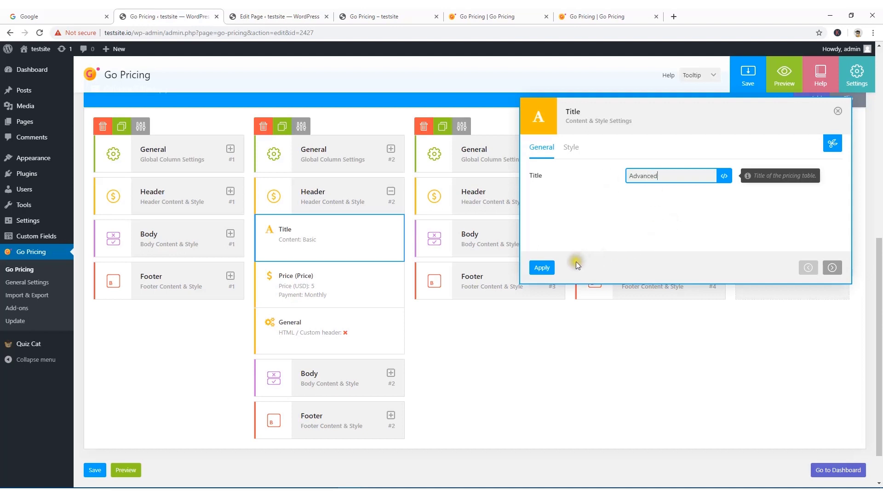
click(542, 267)
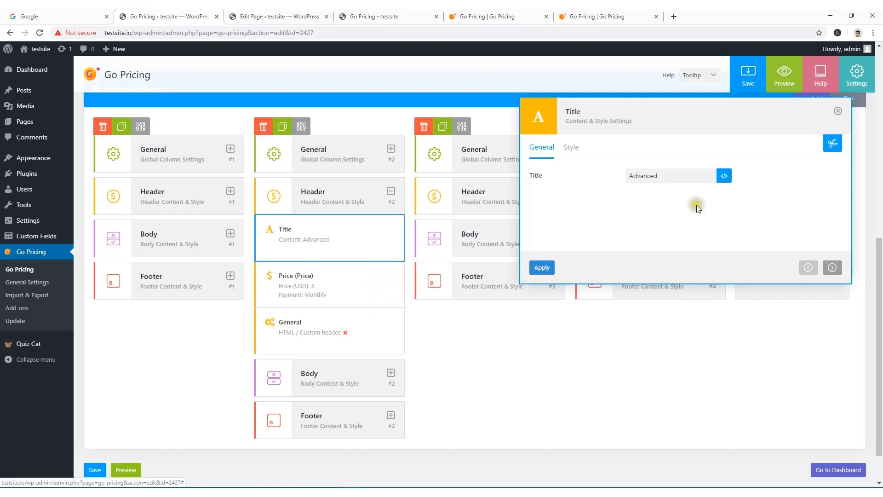
click(837, 111)
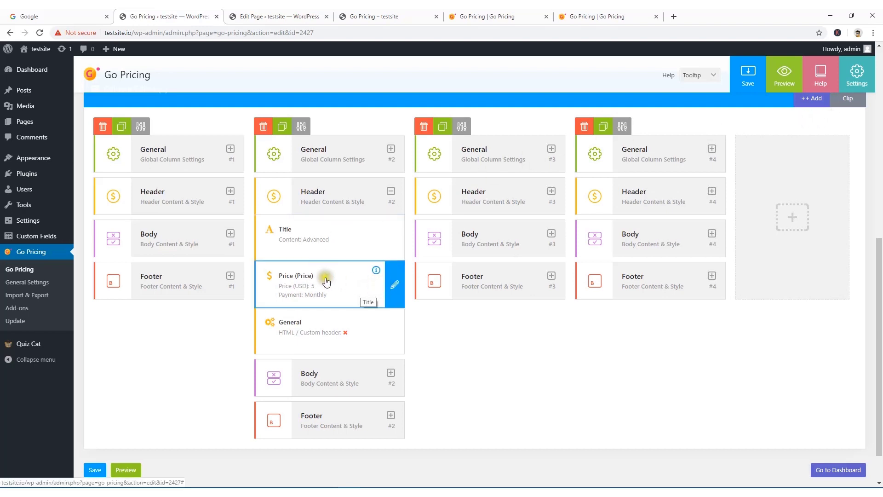
Set the second column's header price to 10 USD, apply it, and save the table
click(394, 285)
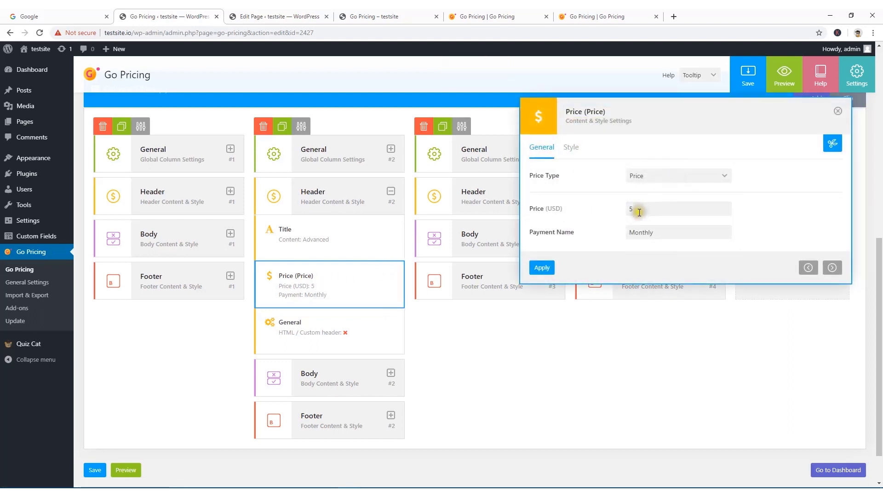
drag(635, 209, 597, 214)
text(10)
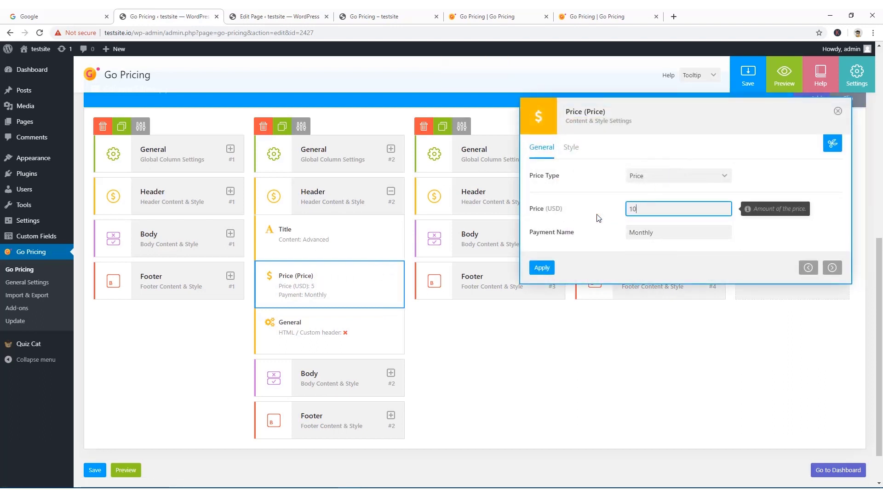
click(541, 268)
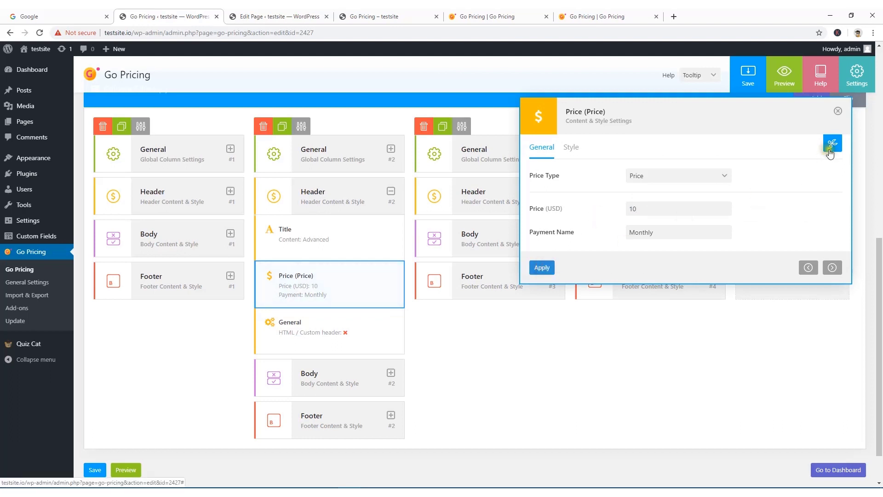
click(837, 110)
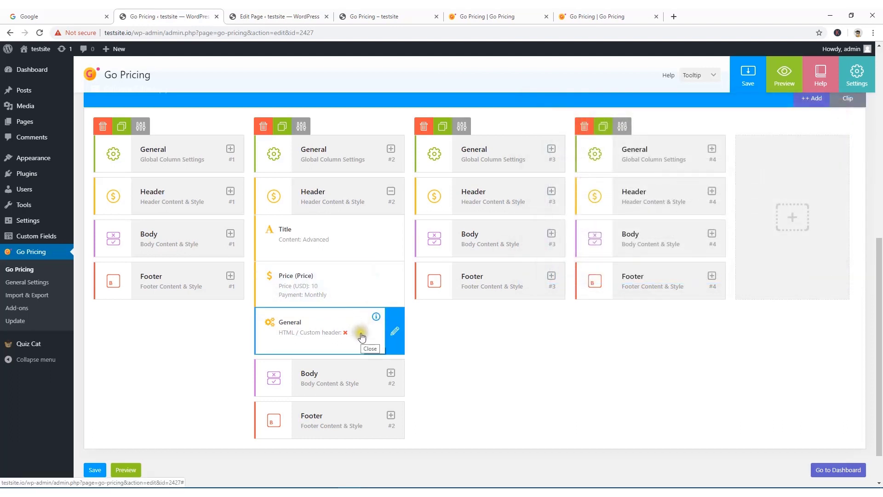
click(95, 469)
Reload the published page to check the second column's title and price, and return to the table editor
click(363, 17)
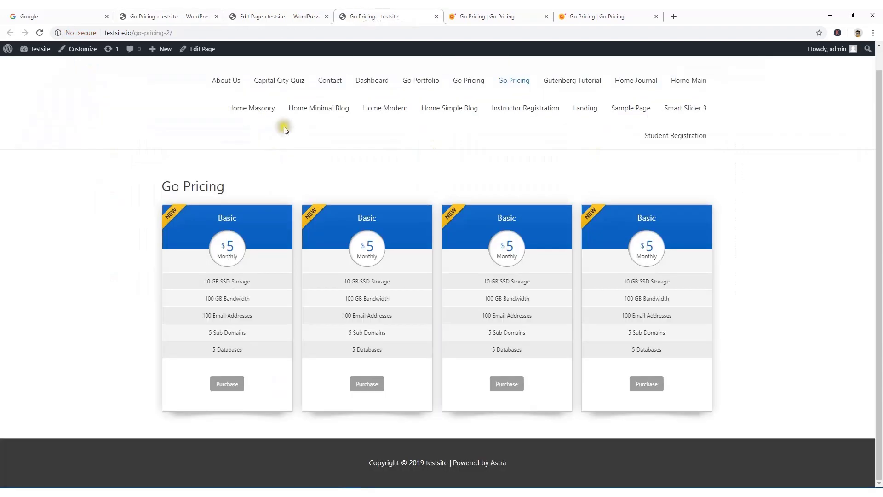
click(40, 33)
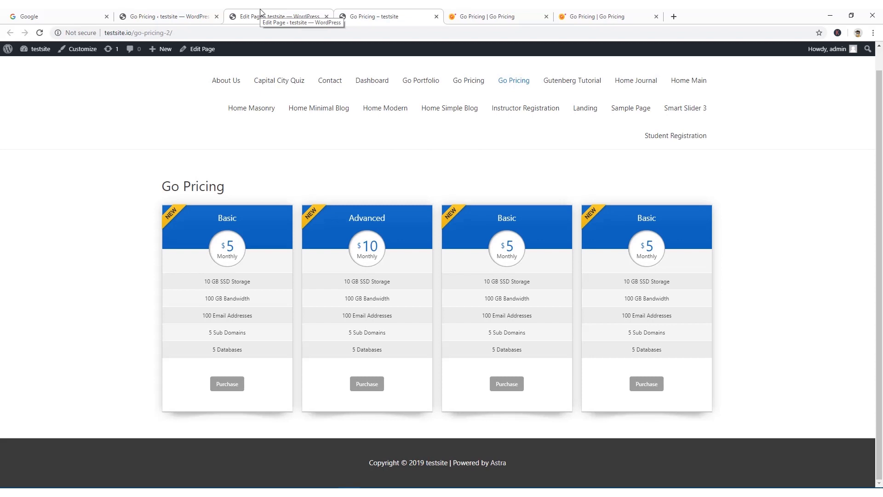
click(190, 13)
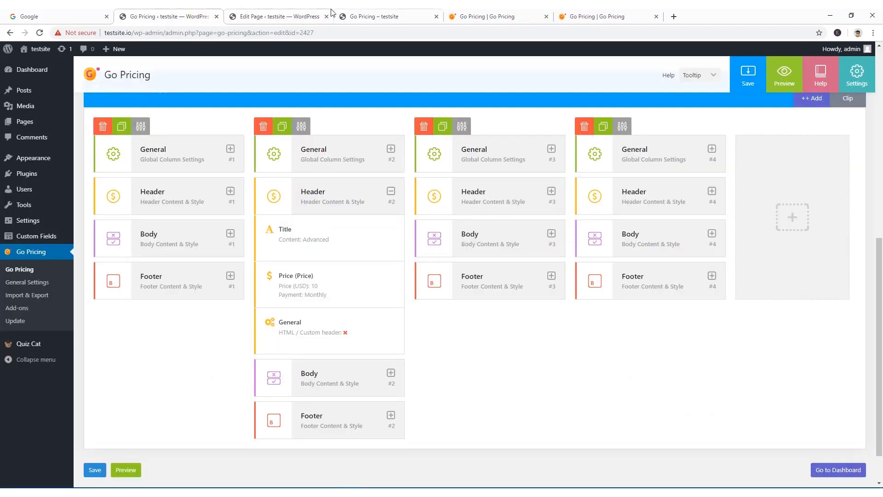
Open the Go Pricing General Settings in a separate browser tab and switch to it
scroll(125, 212, up, 4)
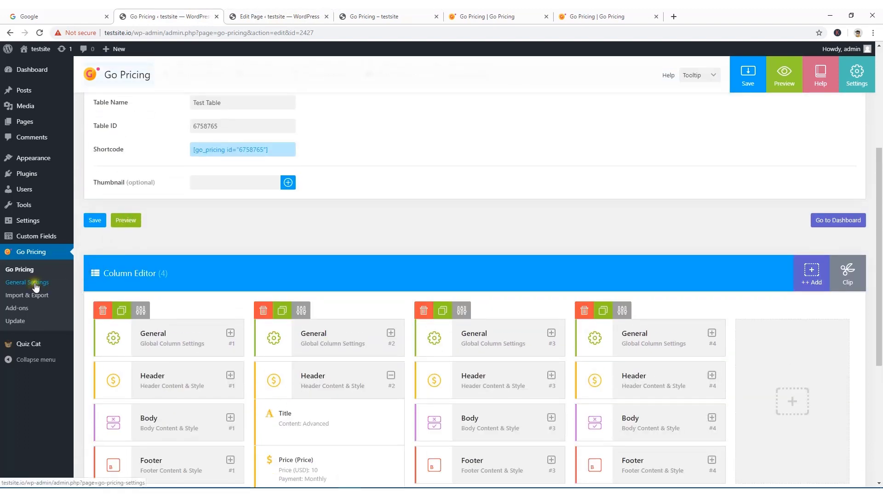
right_click(37, 285)
click(60, 291)
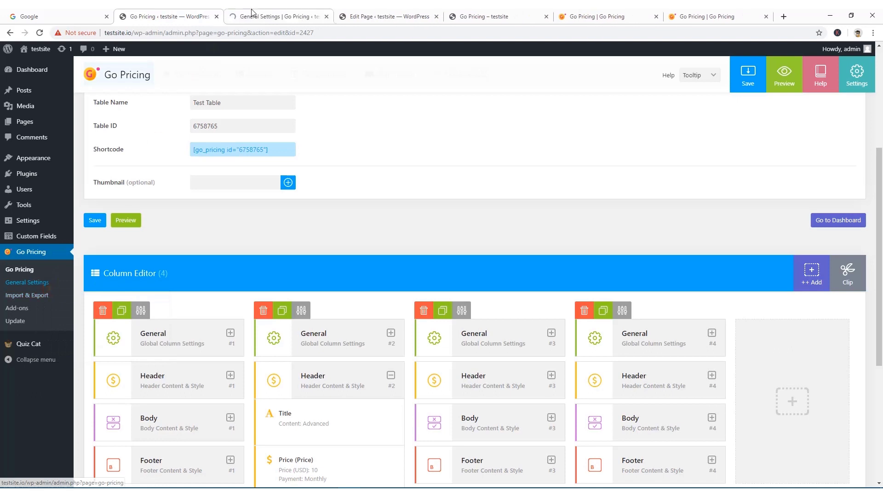
click(254, 14)
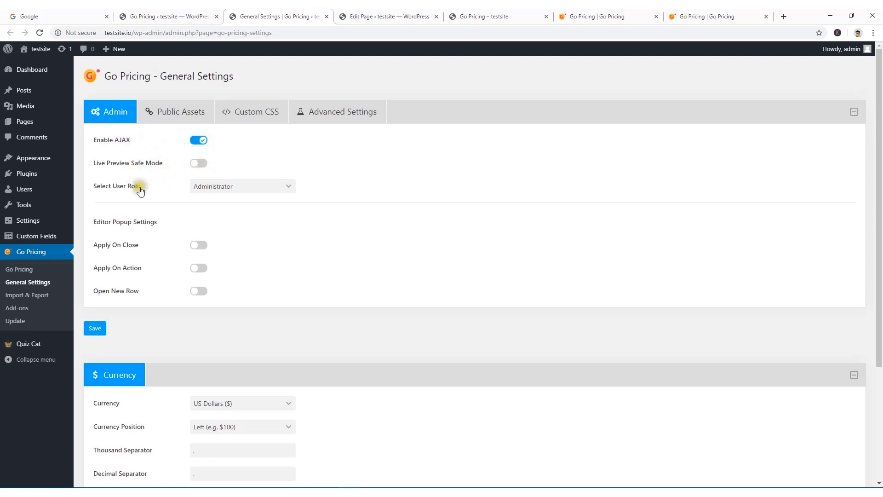
Set the pricing currency to Pounds Sterling (£) in the general currency settings
scroll(159, 255, down, 3)
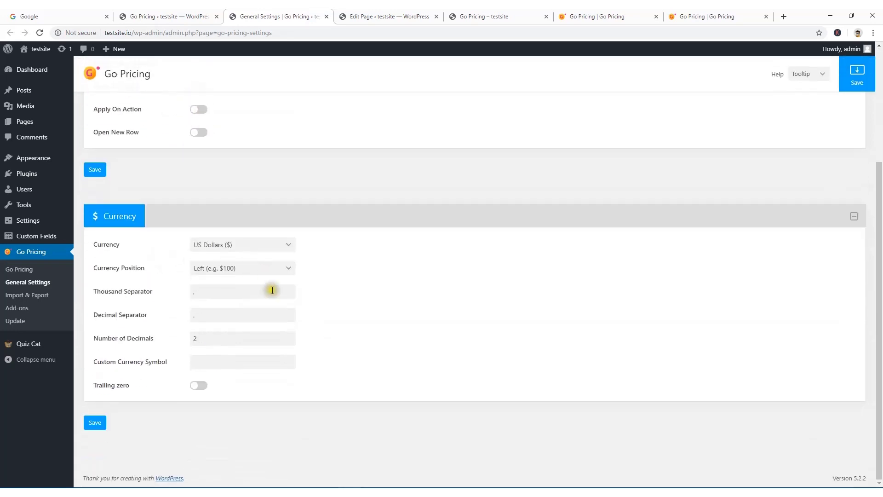
click(228, 244)
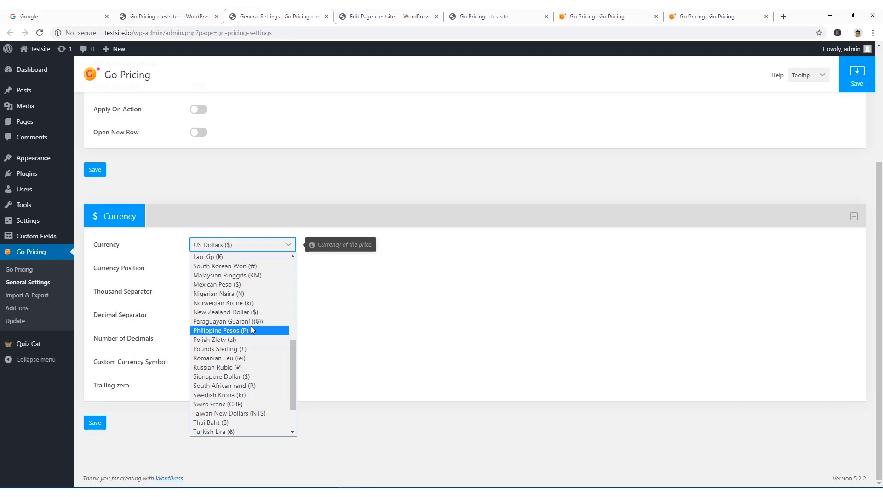
scroll(250, 326, down, 2)
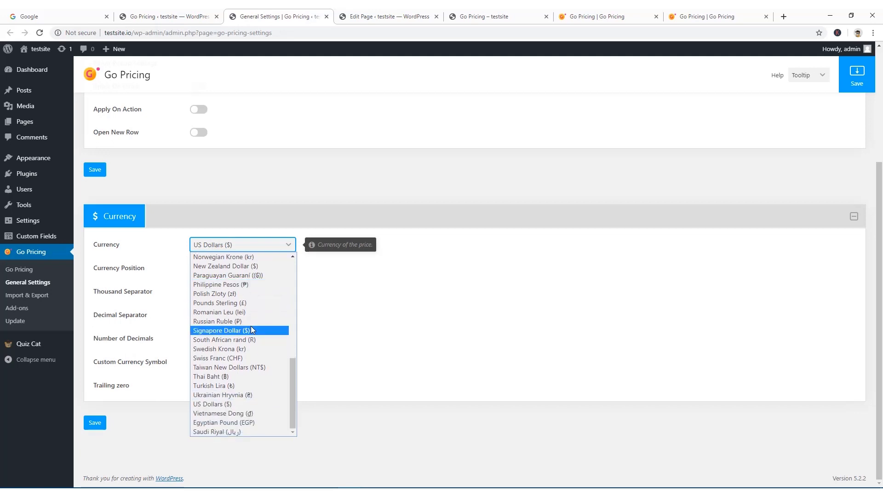
key(u)
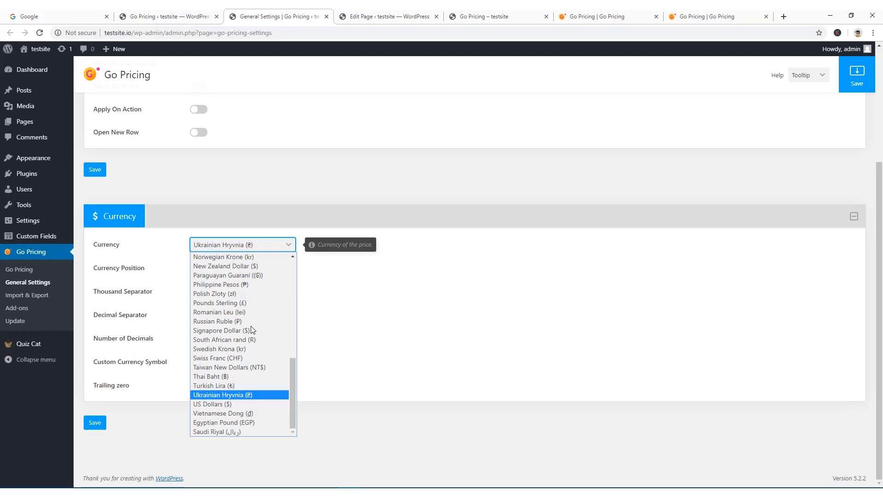
key(p)
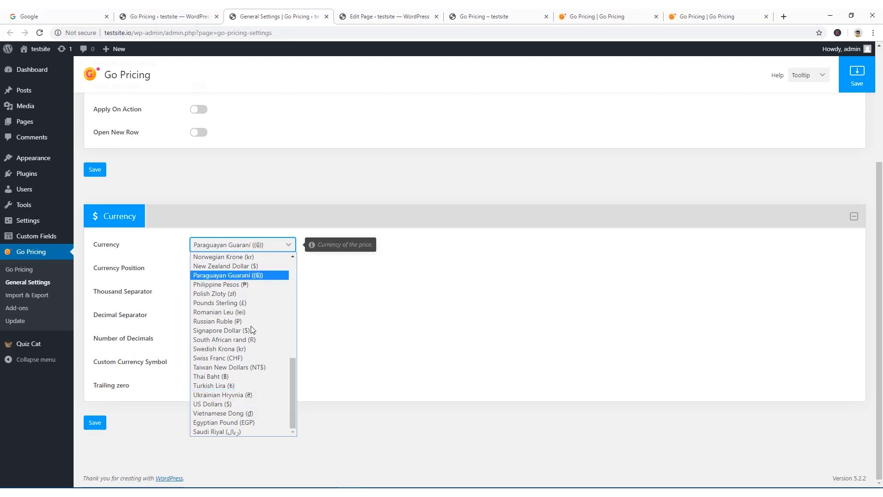
key(p)
key(p)
key(p)
key(p)
click(246, 305)
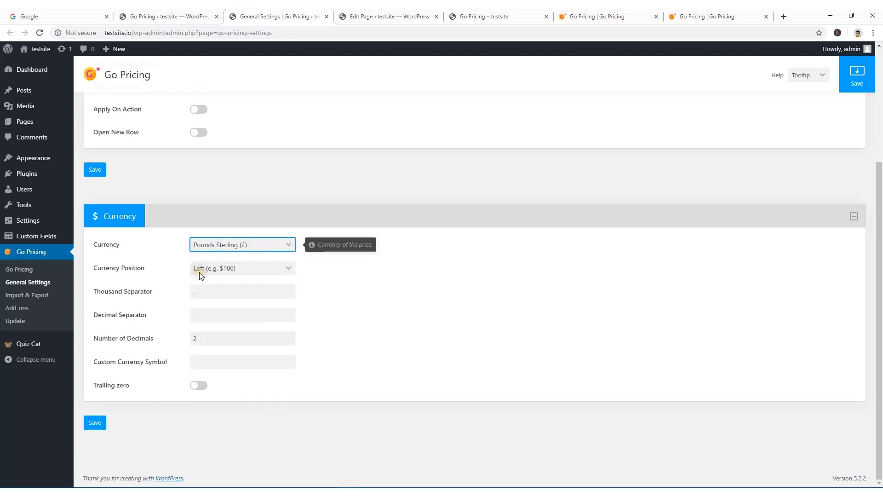
Set the currency position to Right (e.g. 100$), glance at the published page's prices, and save the general settings
click(216, 269)
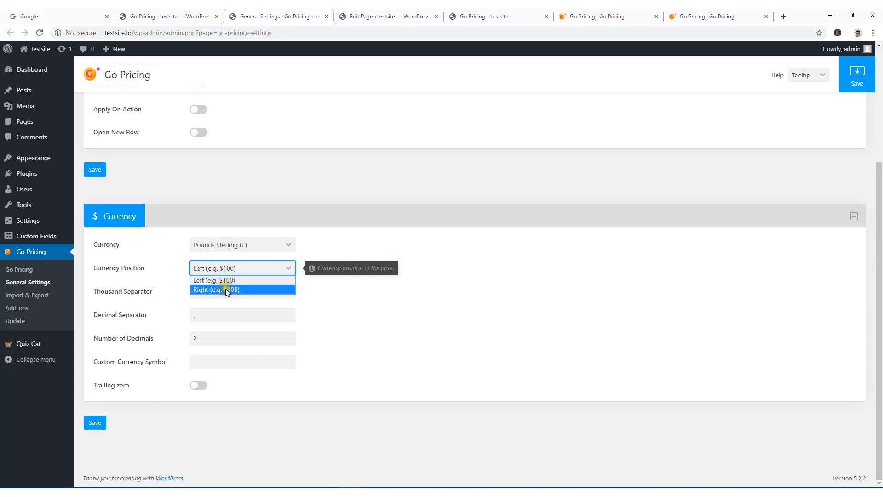
click(226, 290)
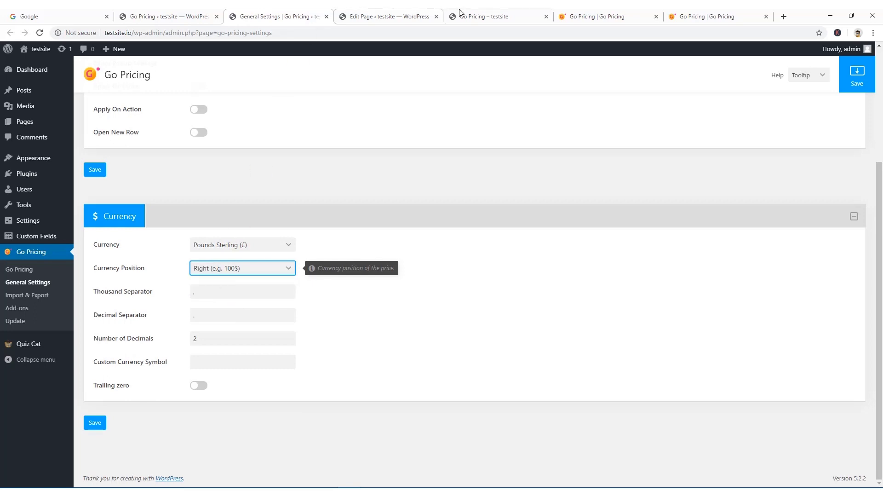
click(483, 16)
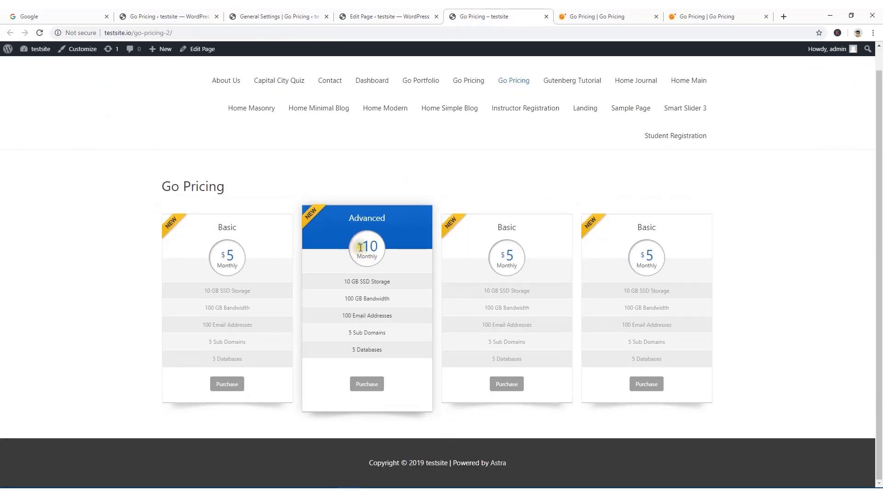
click(182, 16)
click(267, 16)
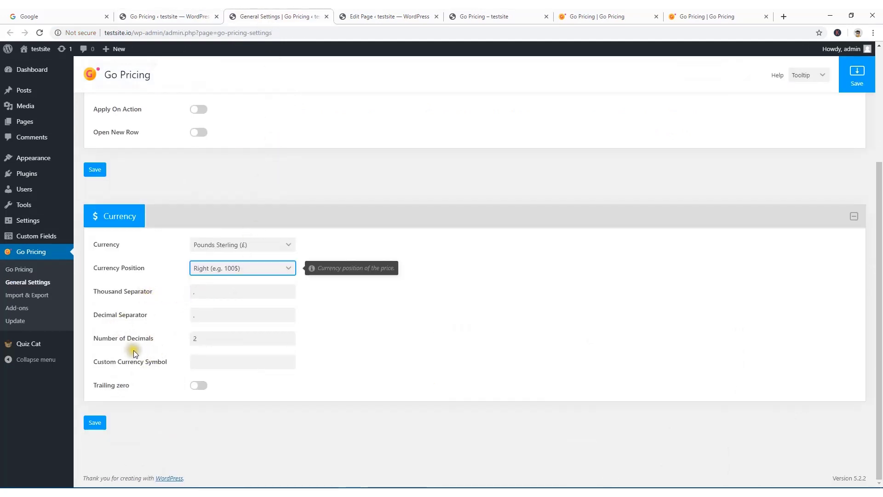
click(95, 423)
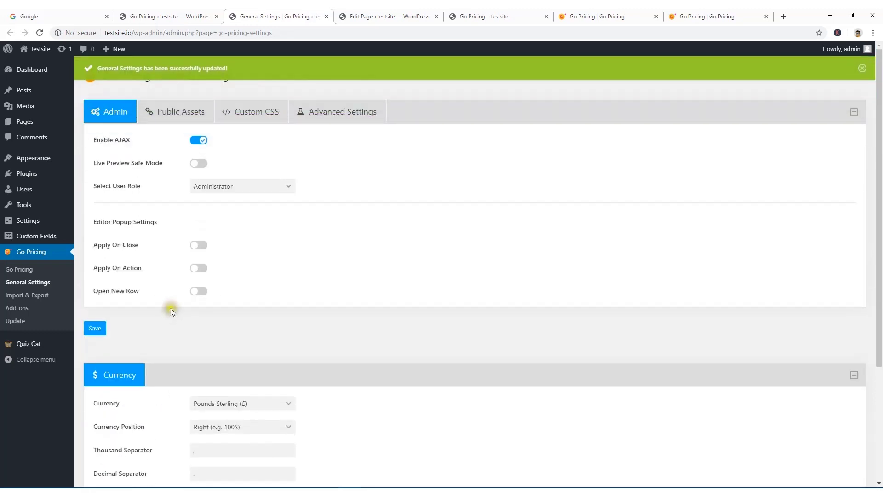
Review the Public Assets, Custom CSS and Advanced Settings sections, and dismiss the notification
click(182, 109)
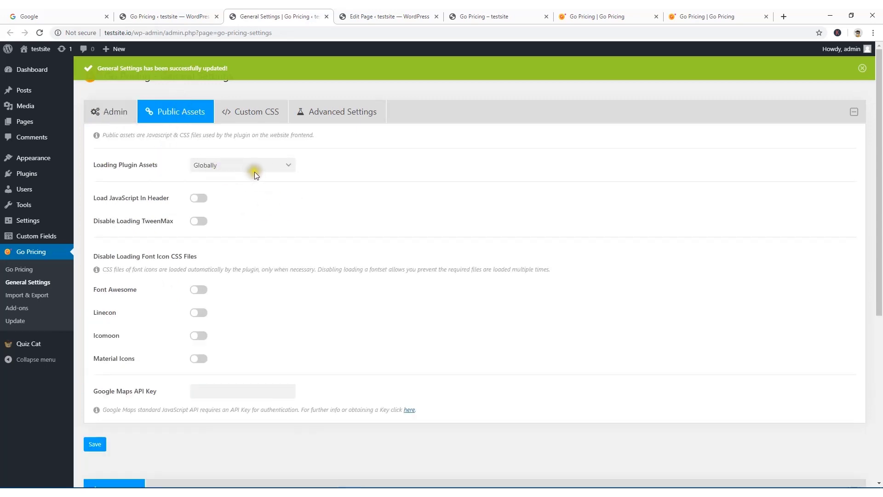
click(247, 114)
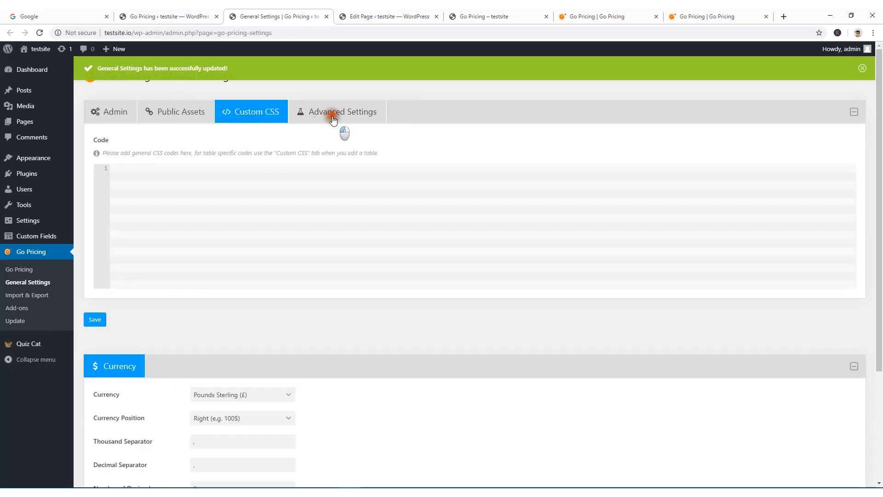
click(334, 118)
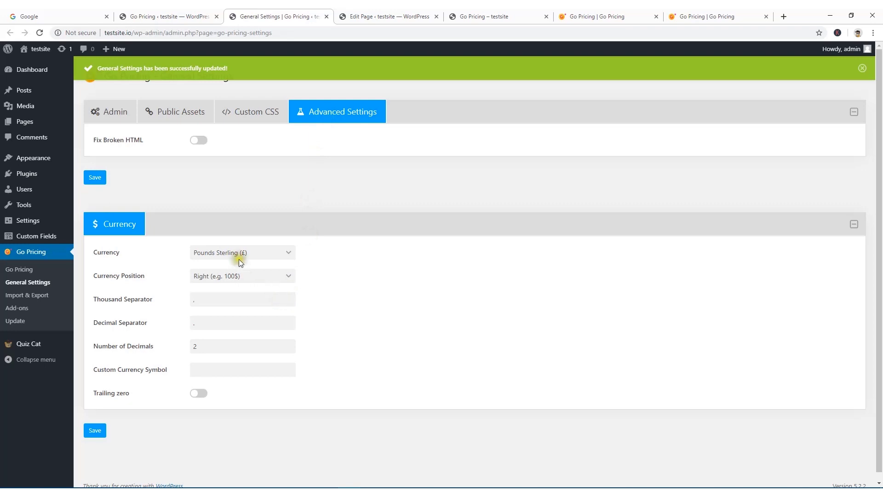
click(863, 68)
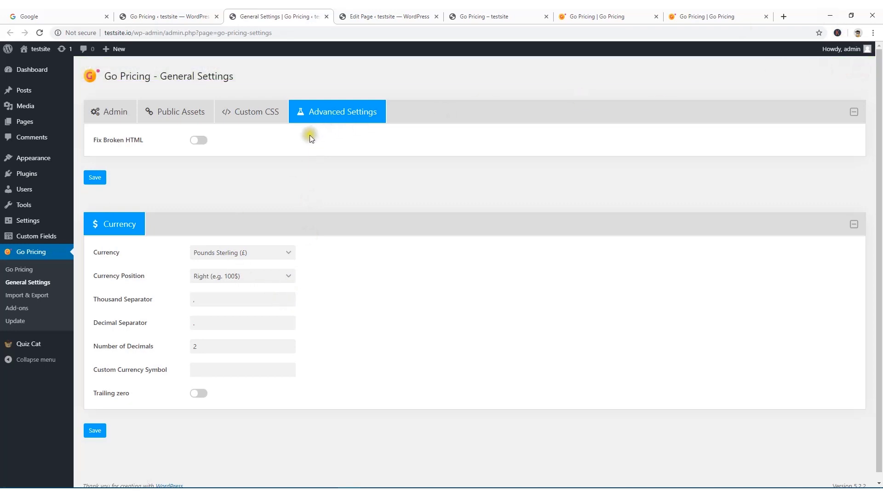
Return from the table editor to the Go Pricing dashboard and check Test Table's currency display in a live preview
click(174, 17)
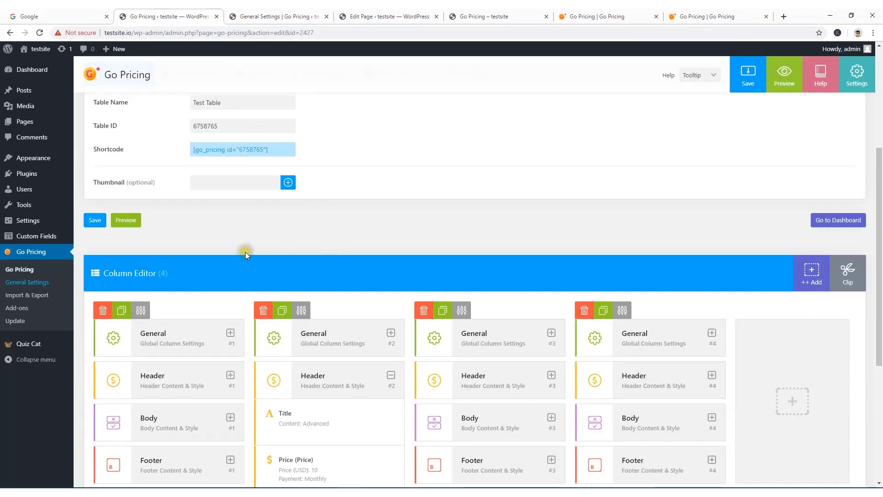
scroll(247, 254, down, 4)
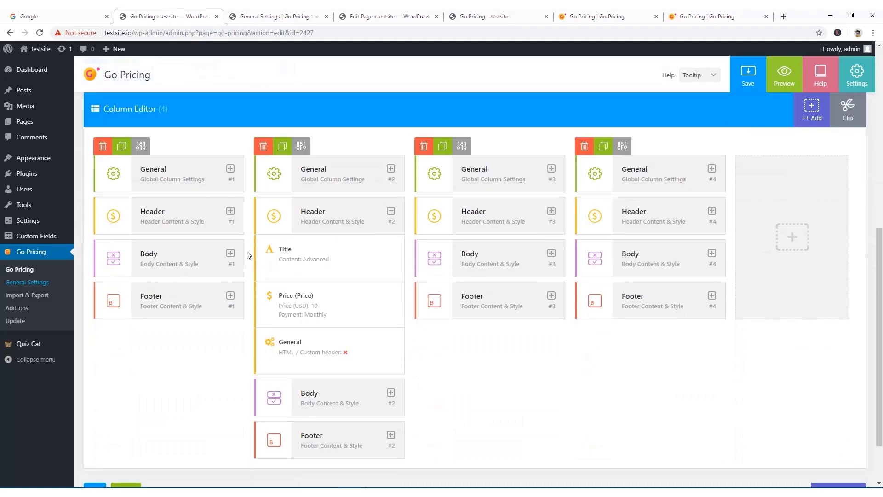
scroll(246, 254, up, 8)
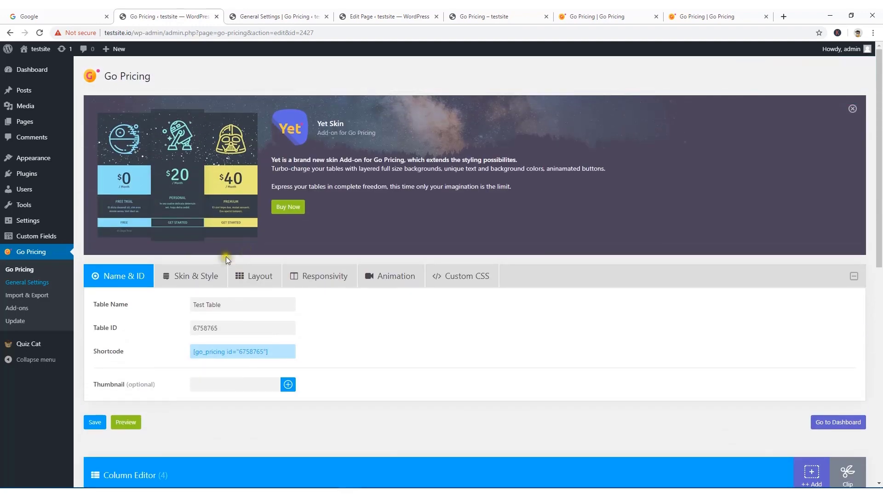
click(20, 271)
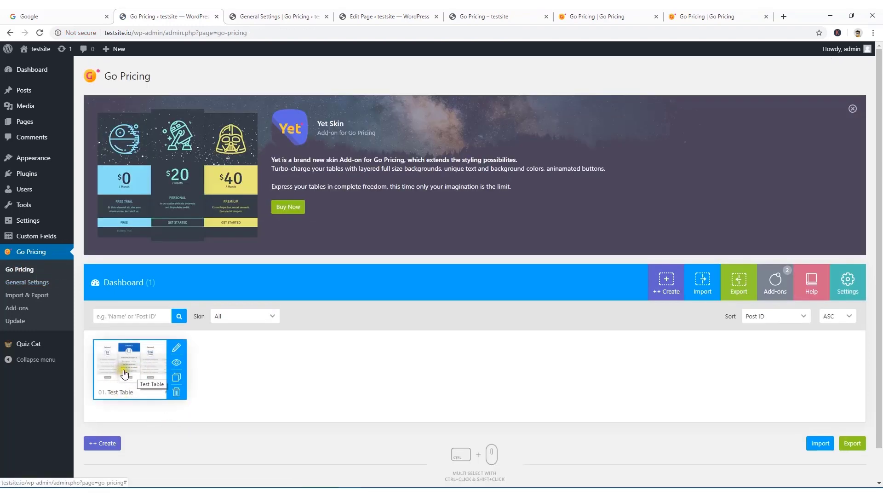
click(177, 365)
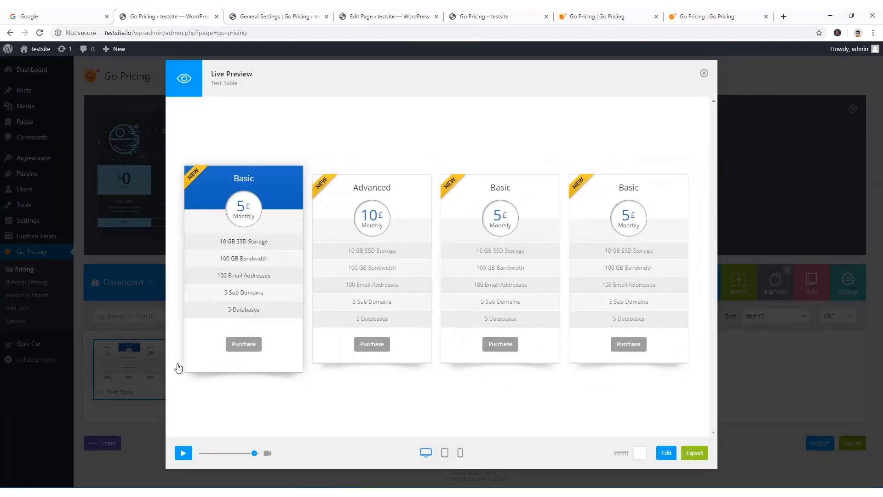
click(704, 73)
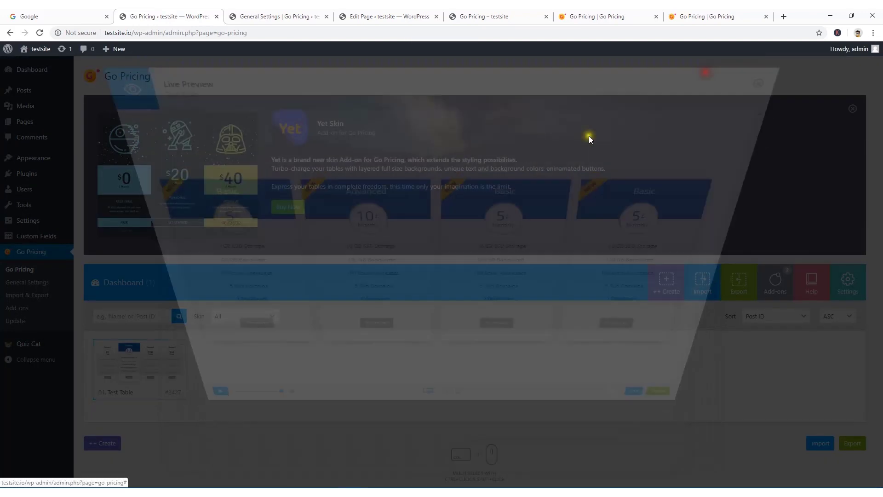
Clone Test Table from the Go Pricing dashboard and confirm the duplication
mouse_move(182, 368)
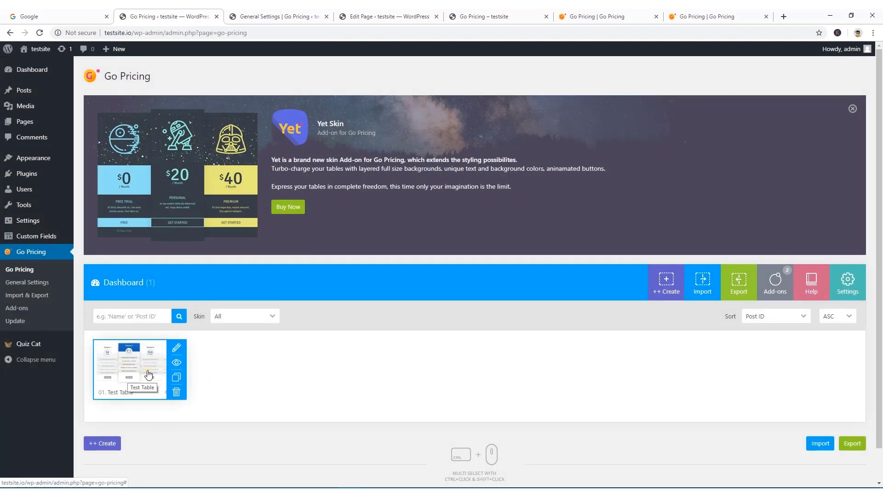
click(176, 379)
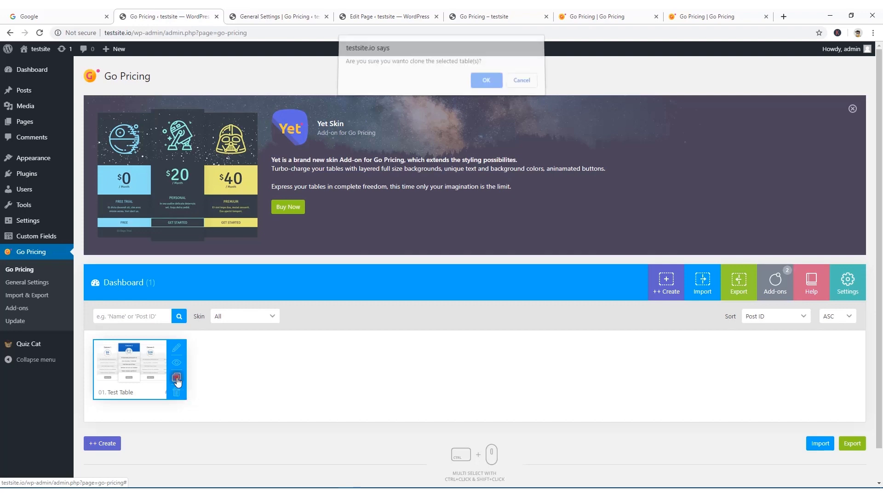
click(485, 84)
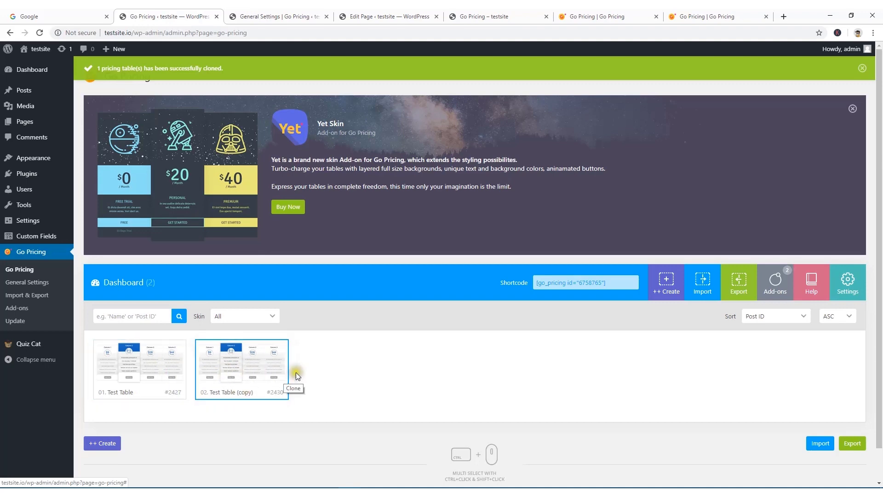
Open the original Test Table for editing and look over its table settings and column editor
scroll(204, 367, down, 1)
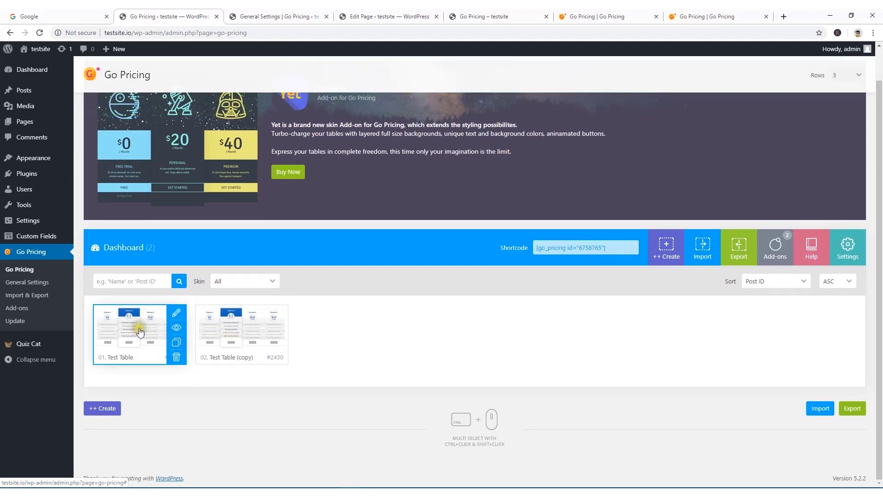
click(176, 313)
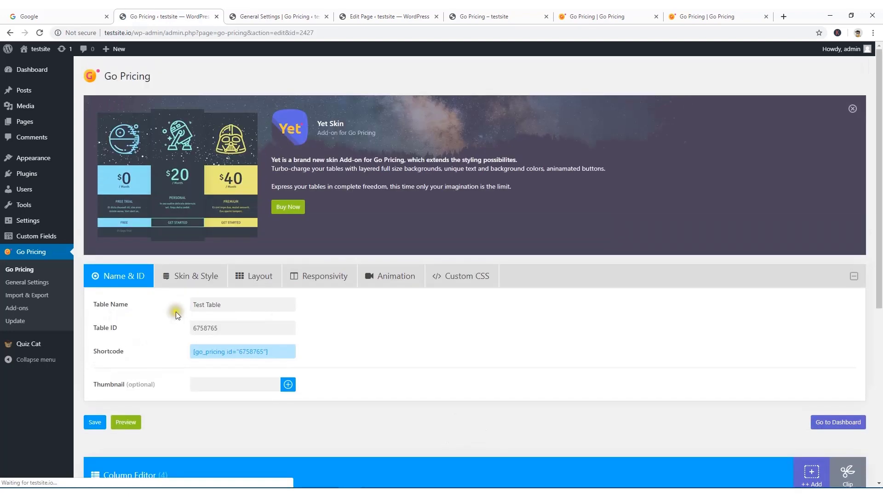
scroll(378, 337, down, 4)
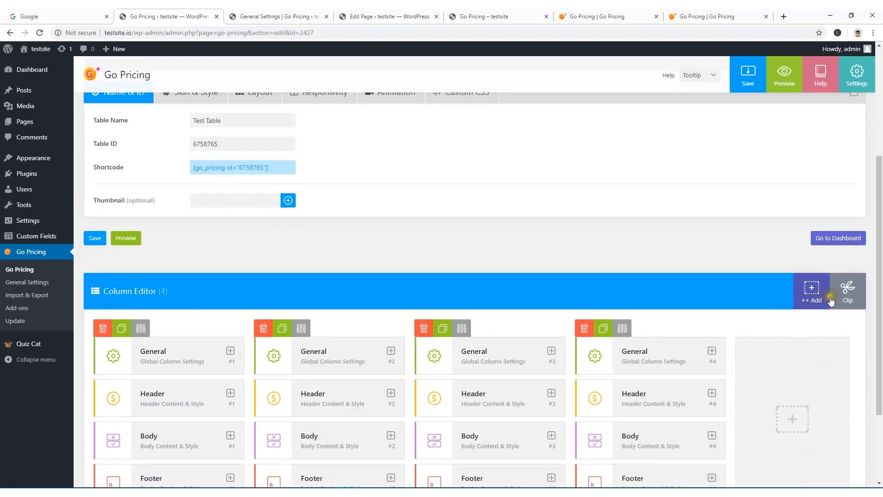
scroll(629, 317, down, 3)
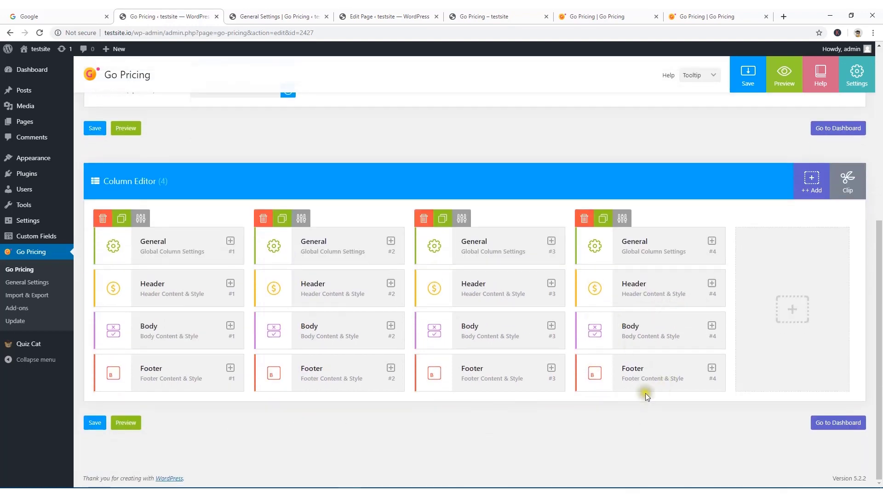
scroll(142, 385, up, 4)
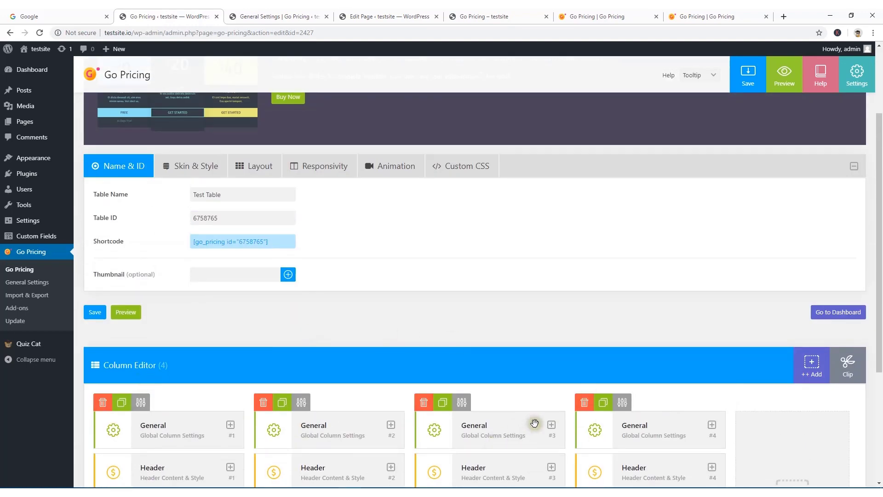
scroll(534, 423, down, 4)
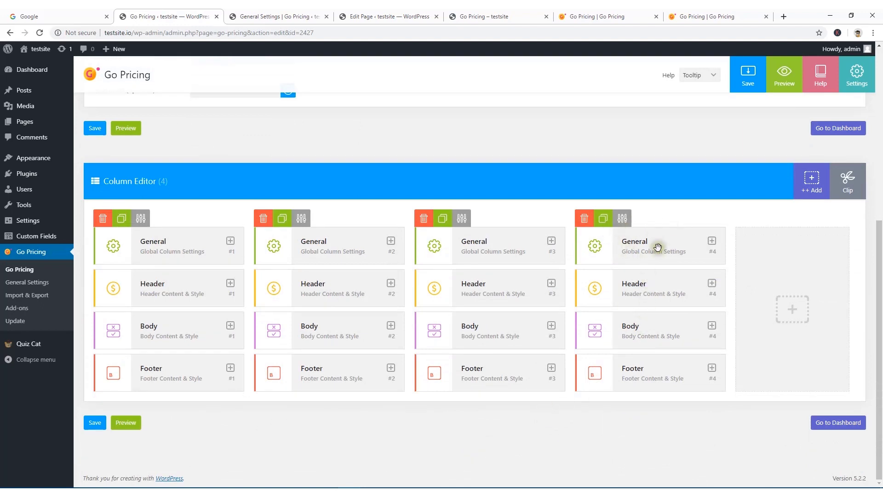
Delete the table's fourth column, confirm the deletion, and add a new column in its place
click(584, 221)
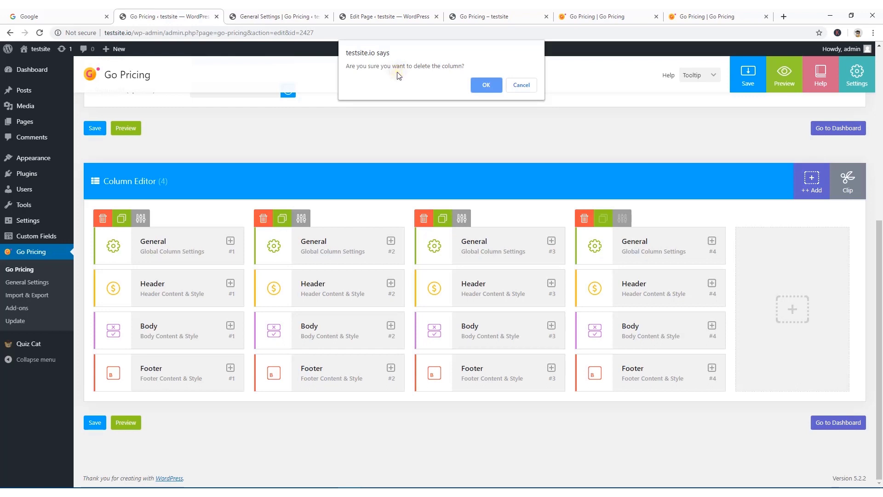
click(485, 85)
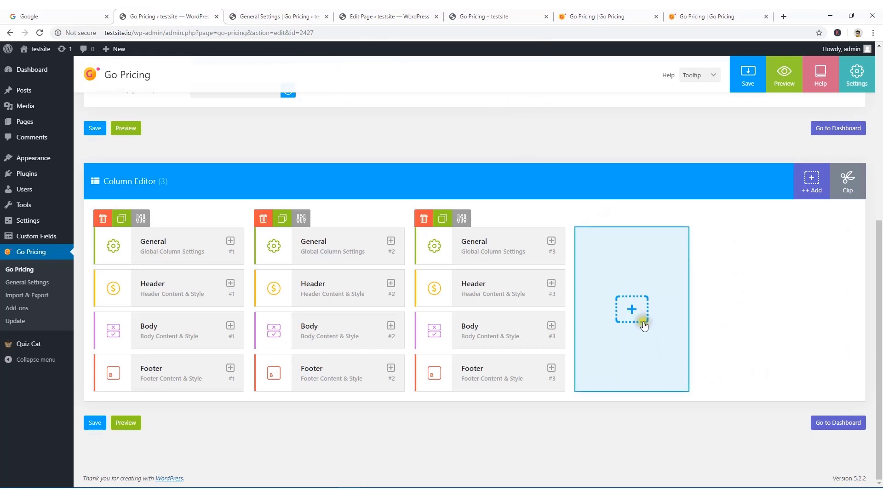
click(632, 311)
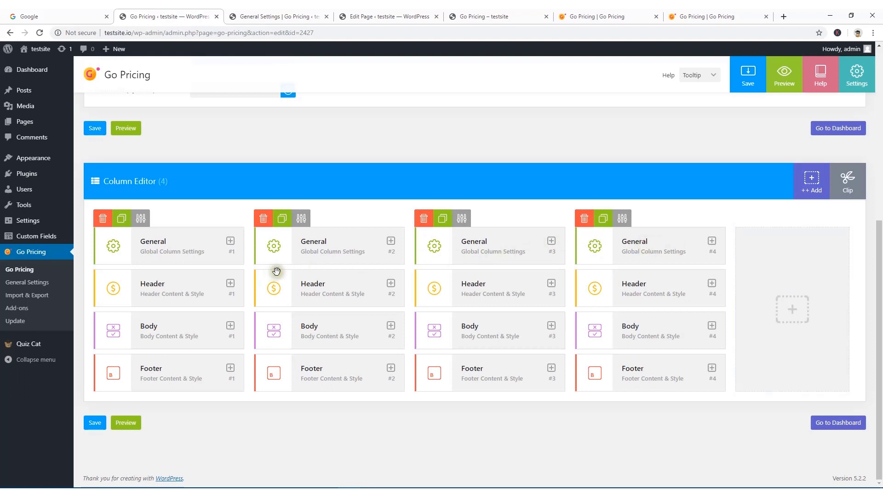
Switch to the published Go Pricing page to view the pricing table
scroll(277, 270, up, 3)
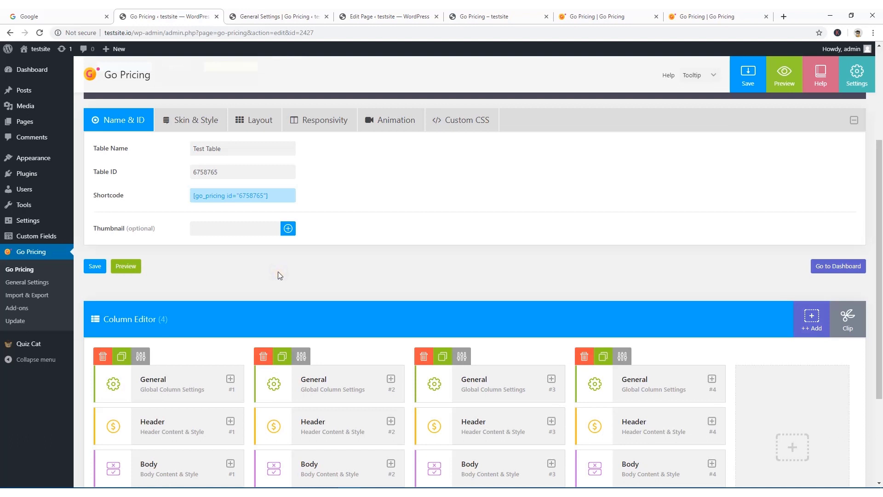
click(512, 13)
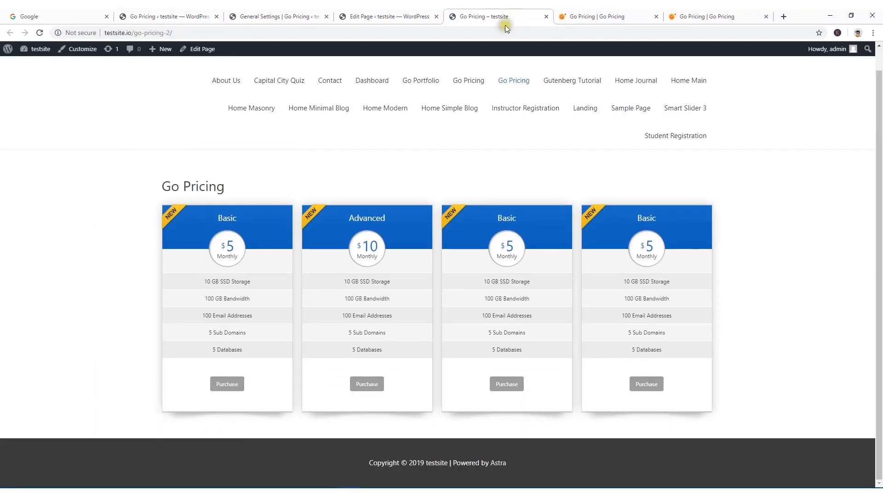